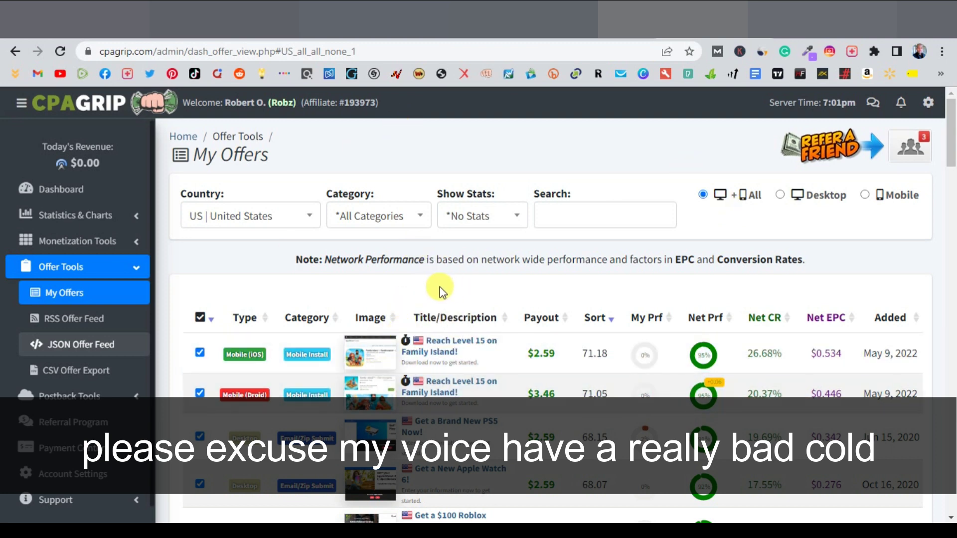
Look through the United States offers listed on the CPAGrip My Offers page
scroll(397, 388, down, 7)
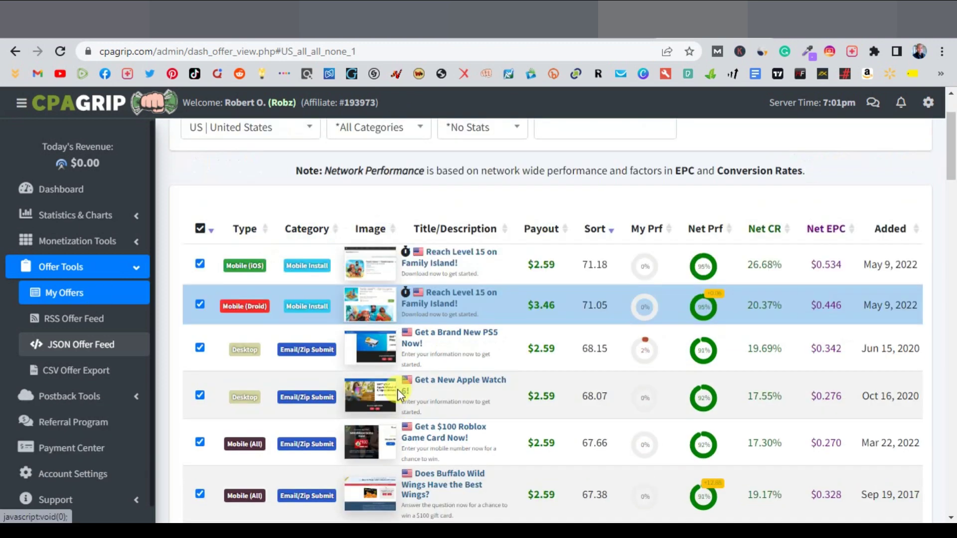
scroll(433, 382, down, 4)
scroll(428, 389, up, 11)
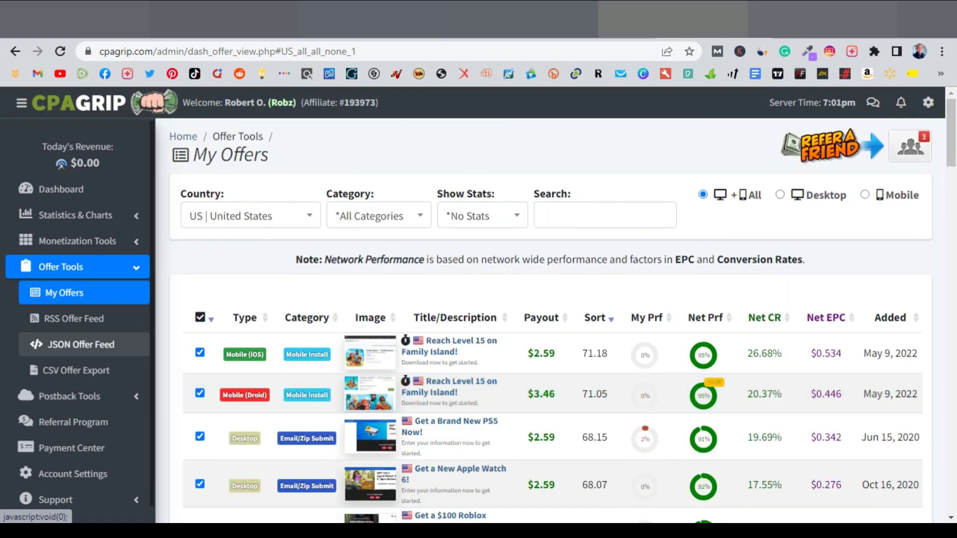
Switch to the GetResponse pricing page and review the site's feature list and the available plans
key(ctrl+shift+Tab)
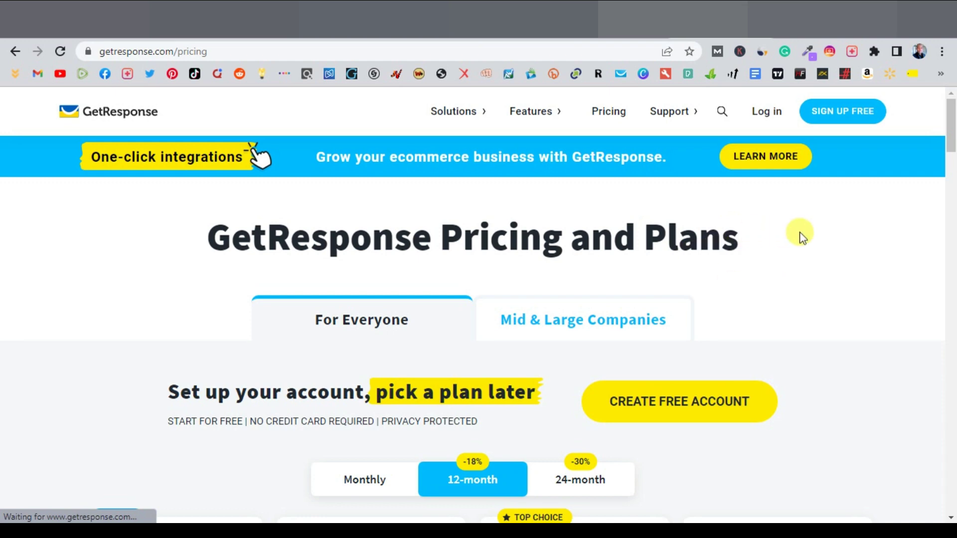
mouse_move(531, 112)
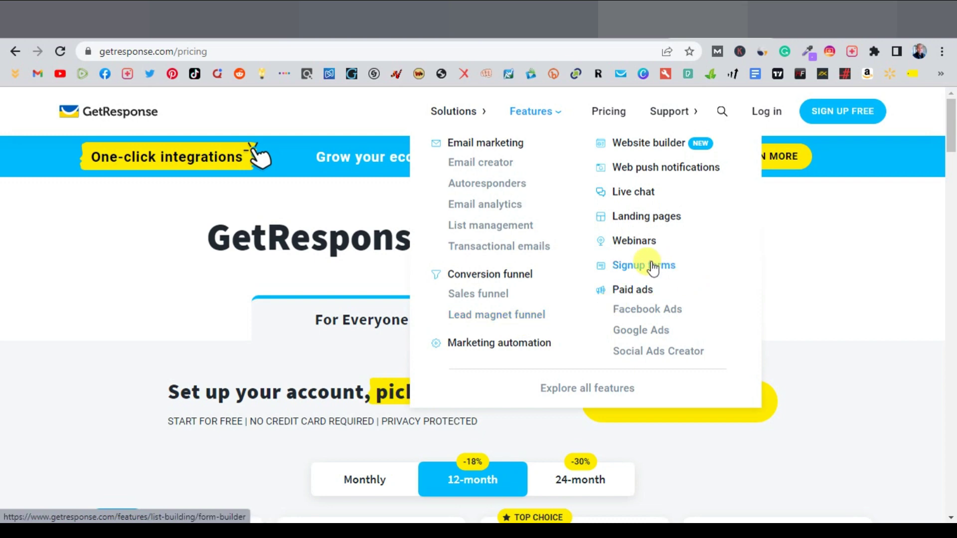
click(525, 275)
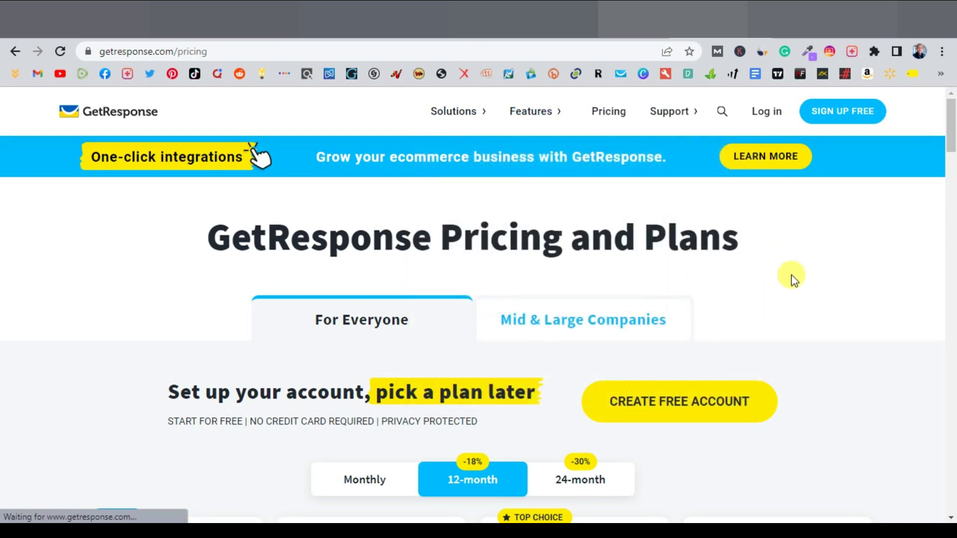
scroll(794, 280, down, 7)
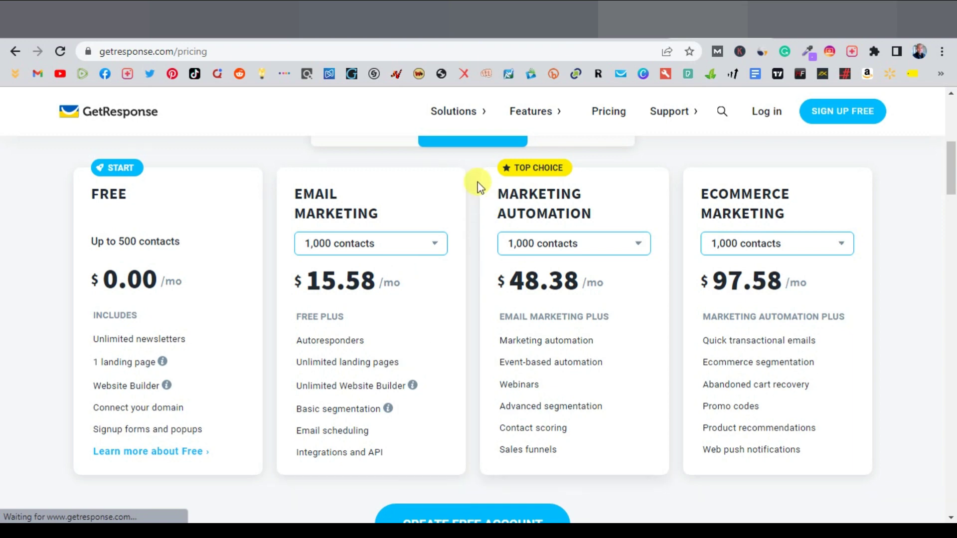
scroll(489, 329, up, 5)
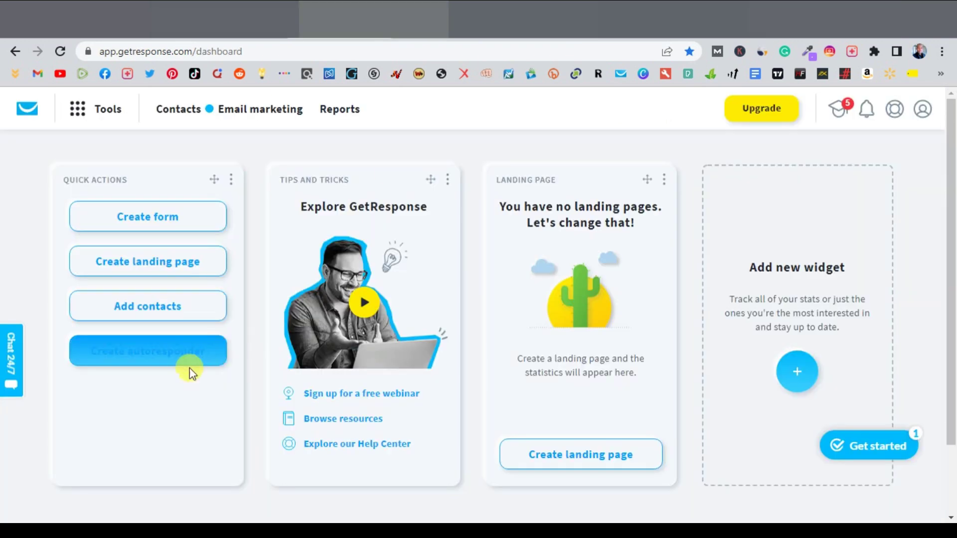
Start creating a new landing page from the GetResponse dashboard and bring up the template gallery
click(152, 270)
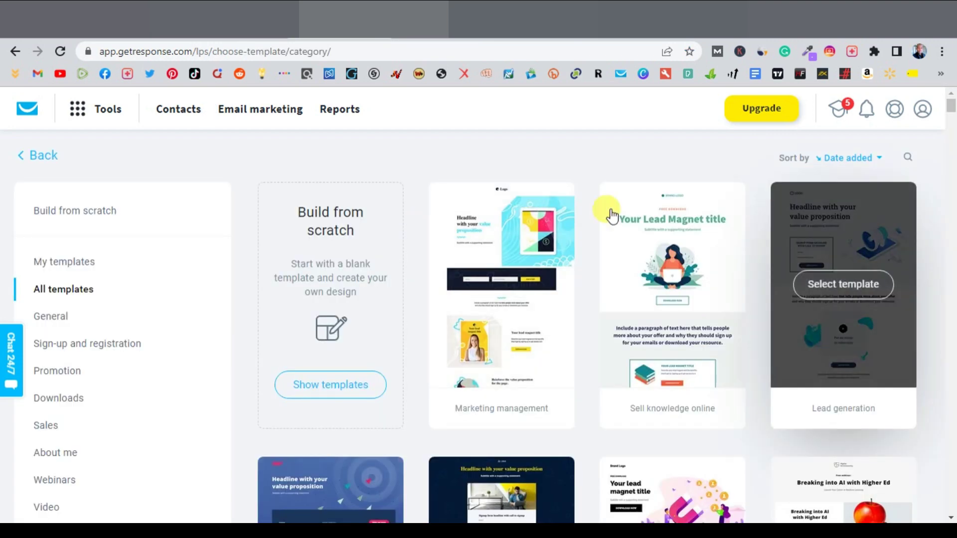
mouse_move(663, 304)
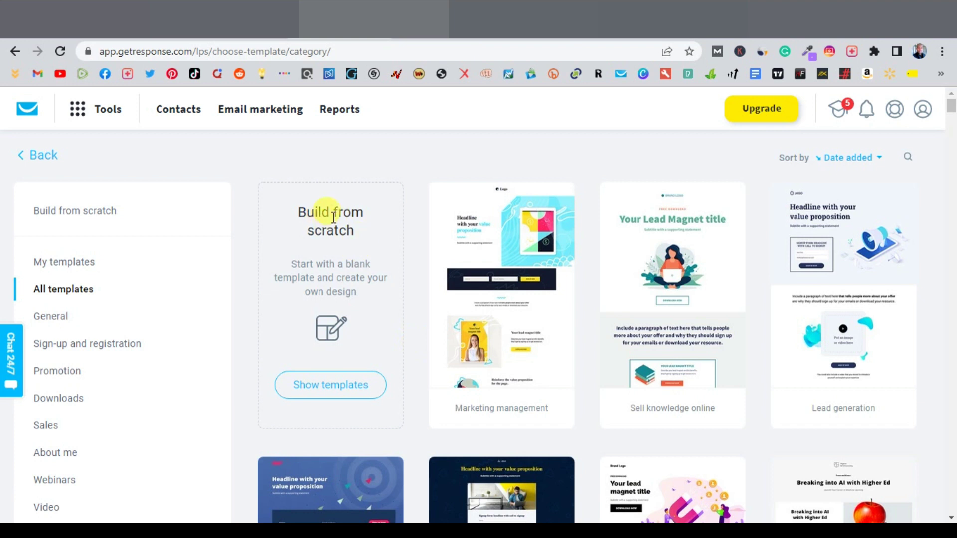
click(329, 387)
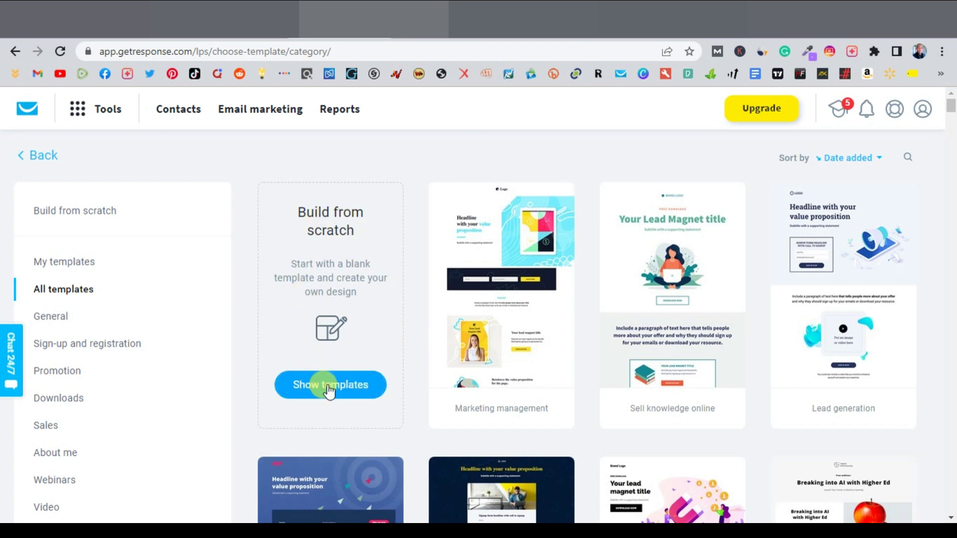
mouse_move(730, 232)
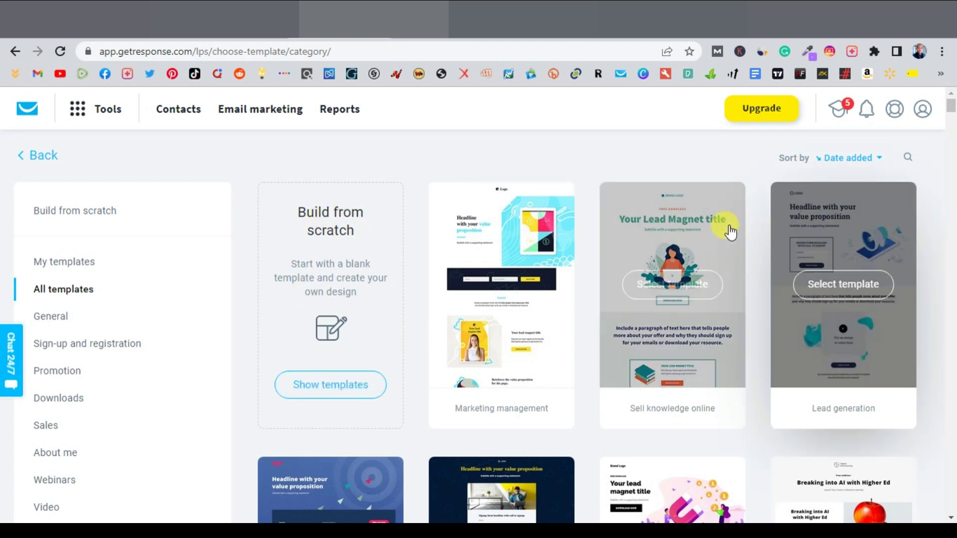
Browse the landing page template gallery for a suitable design, and return to its beginning
scroll(560, 381, down, 4)
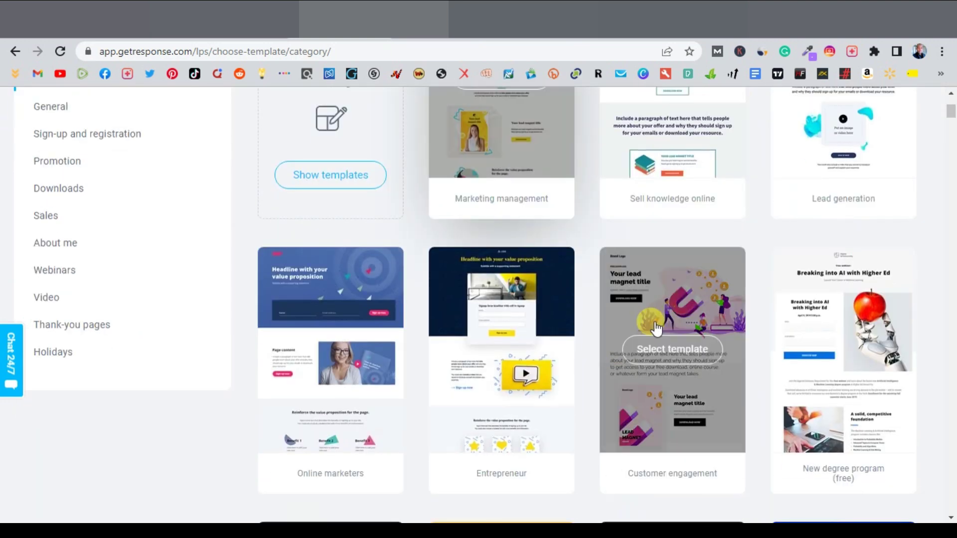
scroll(656, 329, down, 5)
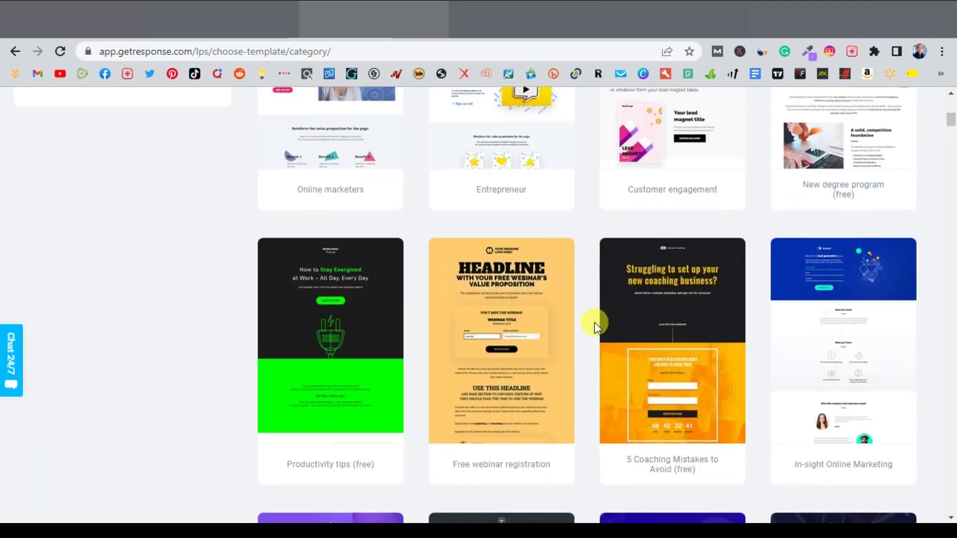
scroll(597, 327, down, 8)
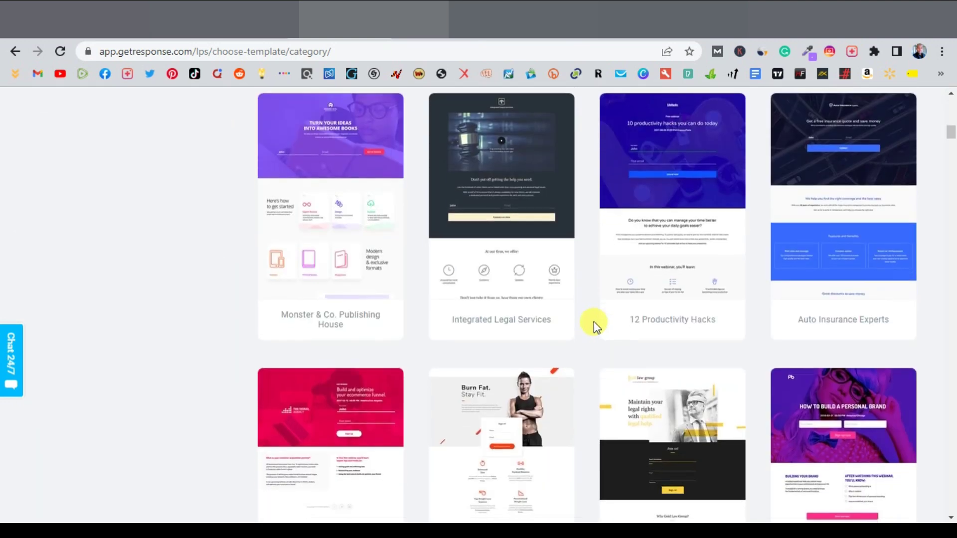
scroll(593, 321, down, 8)
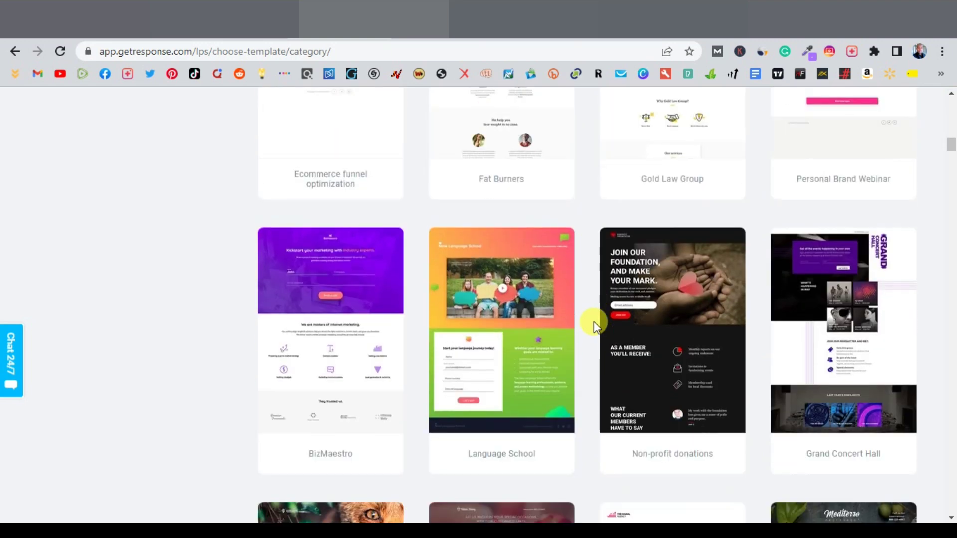
scroll(593, 322, down, 3)
scroll(589, 324, down, 2)
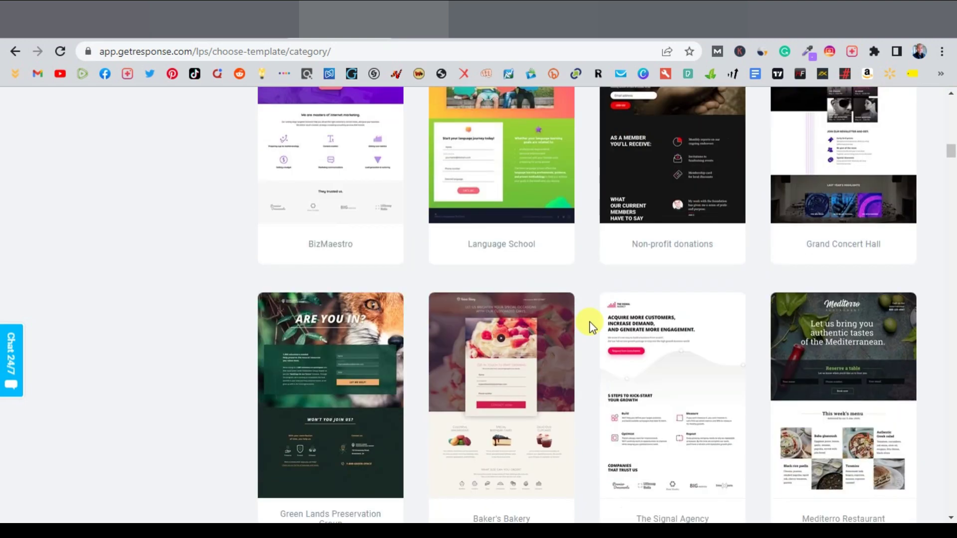
scroll(589, 327, down, 7)
scroll(590, 326, up, 4)
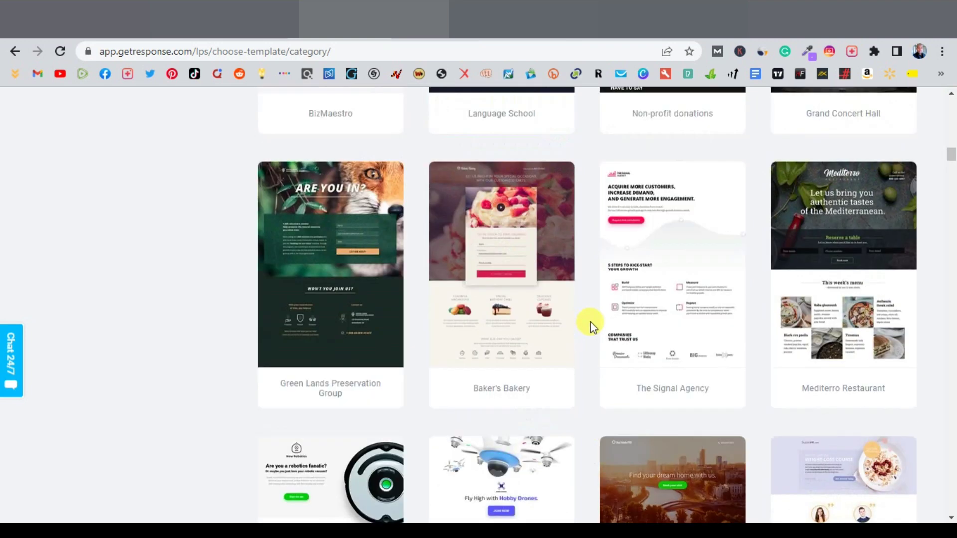
scroll(590, 323, up, 15)
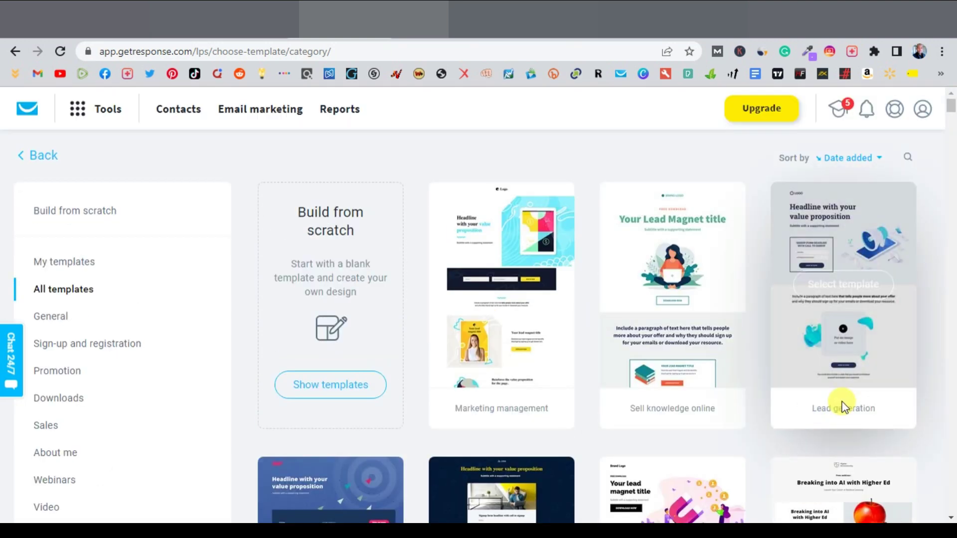
Select the Lead generation template, name the landing page Givaways and continue to the page editor
click(841, 285)
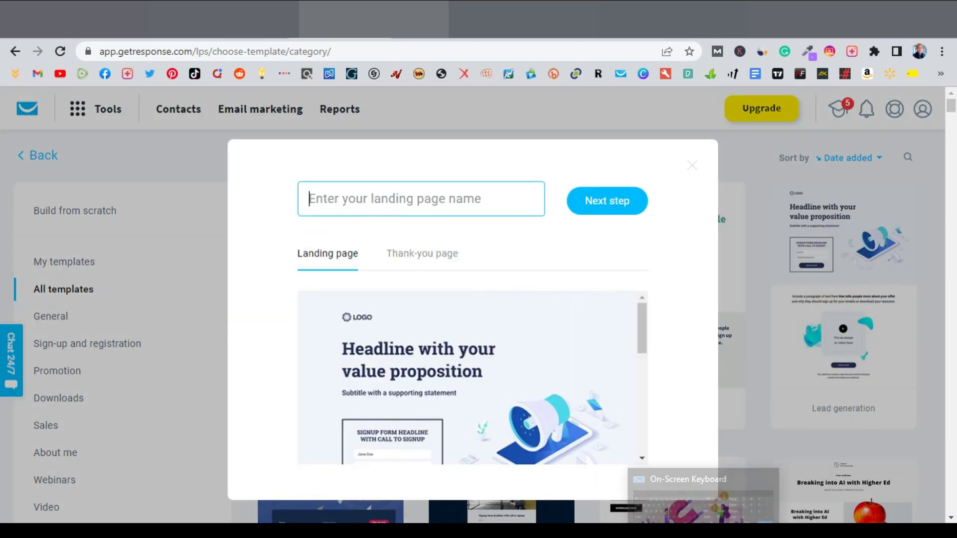
text(Givaways)
click(607, 201)
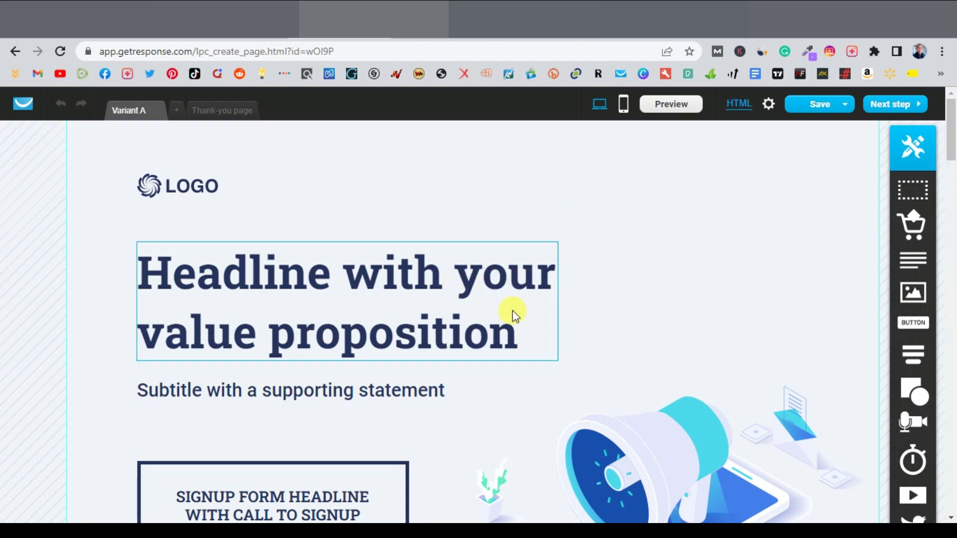
Delete the placeholder logo and move the headline to the upper right of the page
click(189, 190)
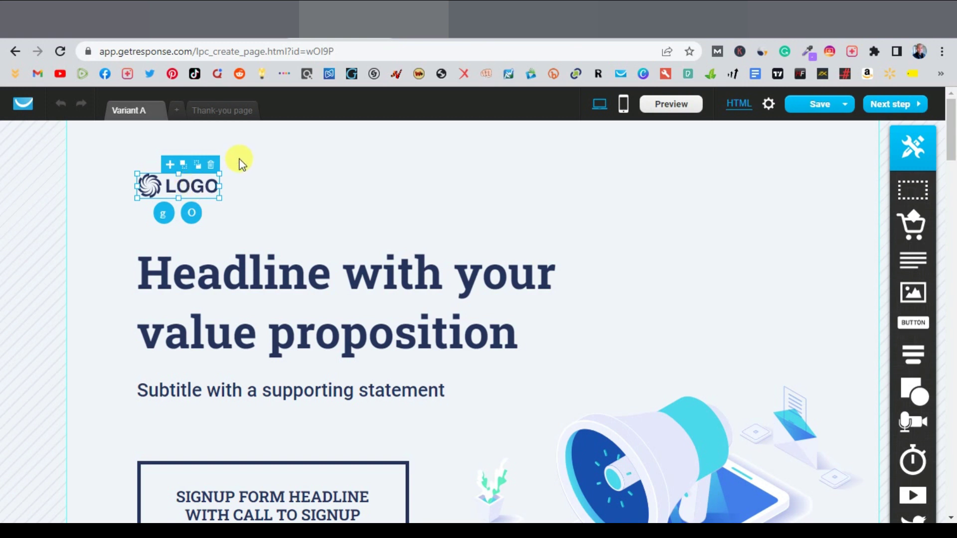
click(209, 166)
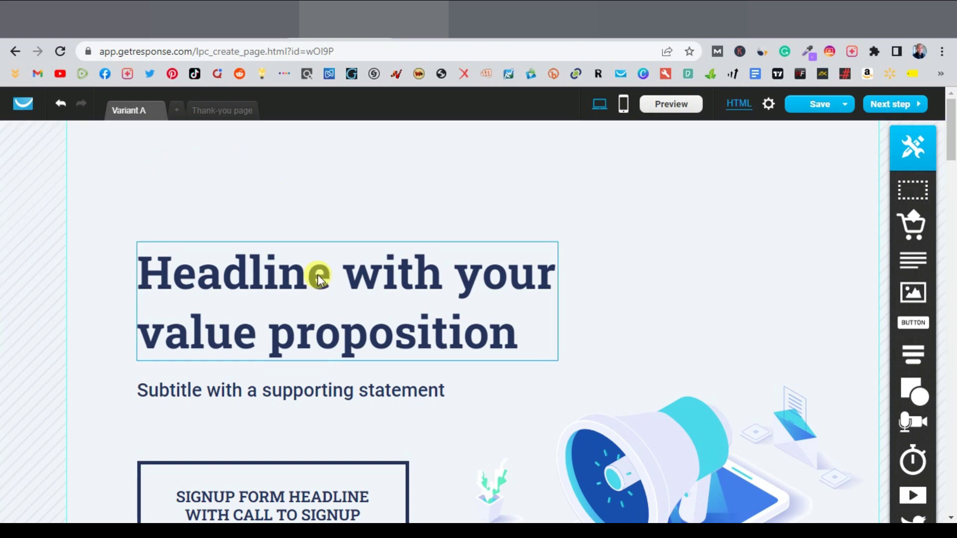
drag(328, 305, 735, 209)
Move the megaphone illustration to the upper left of the page and shrink it to fit beside the headline
drag(675, 429, 249, 200)
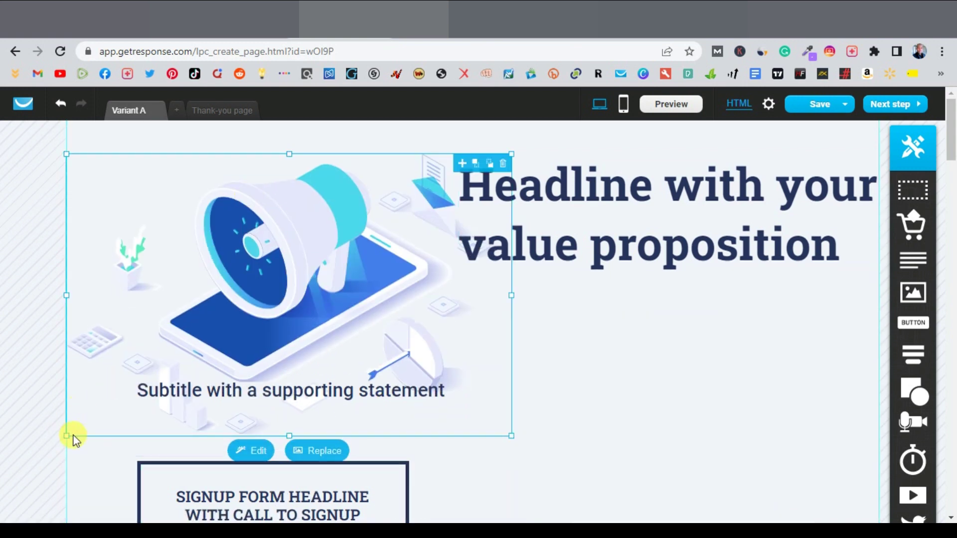
drag(72, 436, 200, 344)
drag(323, 282, 237, 264)
Place the subtitle directly under the headline and the signup form below the subtitle
click(381, 397)
drag(616, 358, 766, 304)
drag(295, 486, 274, 495)
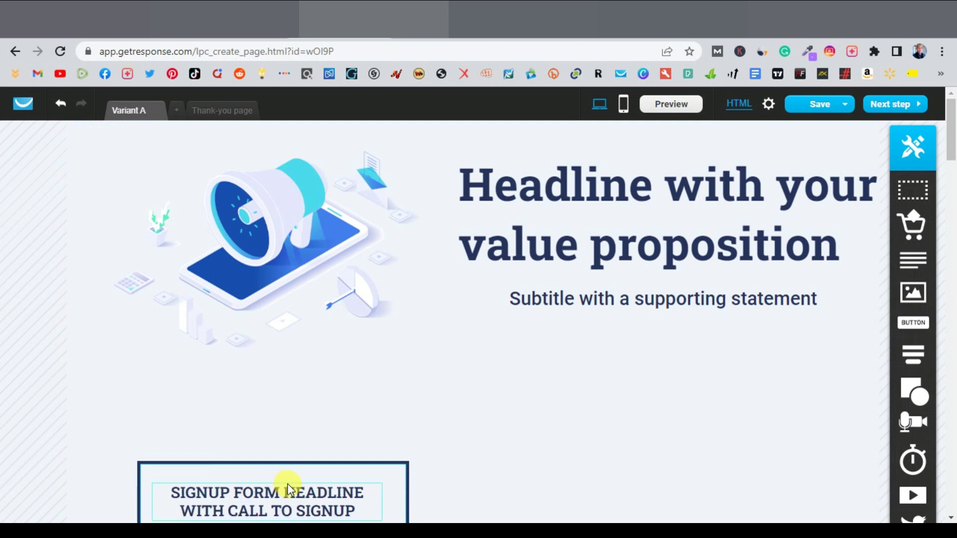
scroll(473, 394, down, 4)
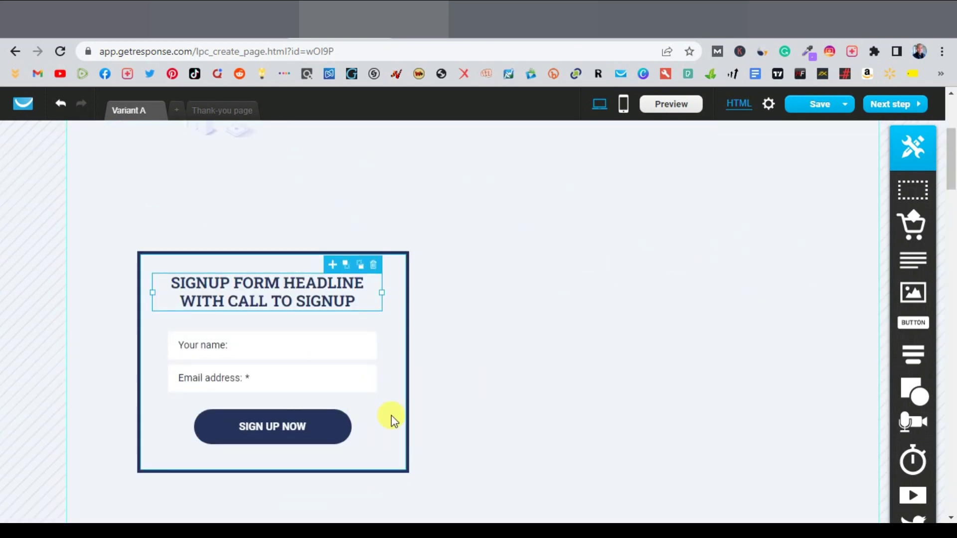
drag(391, 418, 787, 376)
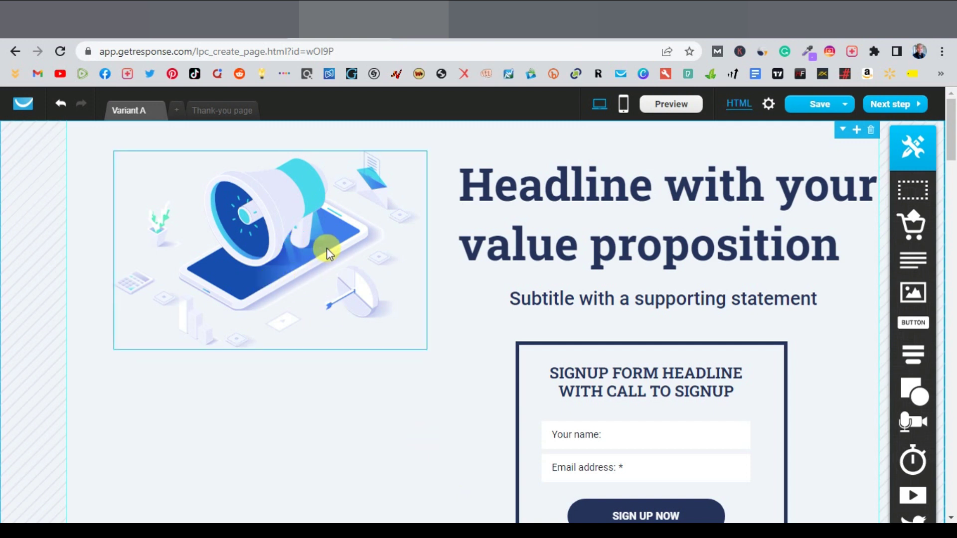
Find the "You Can Win Prizes" gift box picture in Google Images results for giveaways and save it to the computer
key(ctrl+Tab)
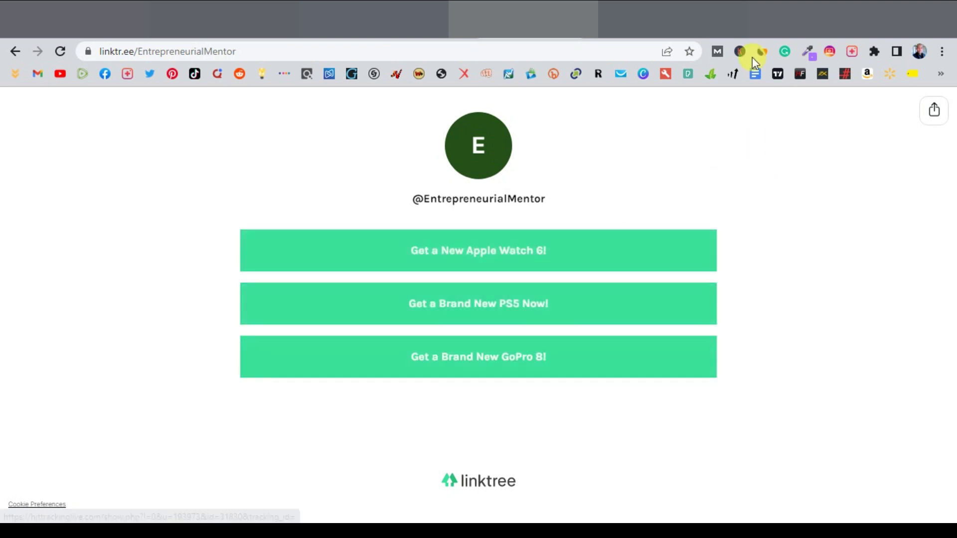
key(alt+Left)
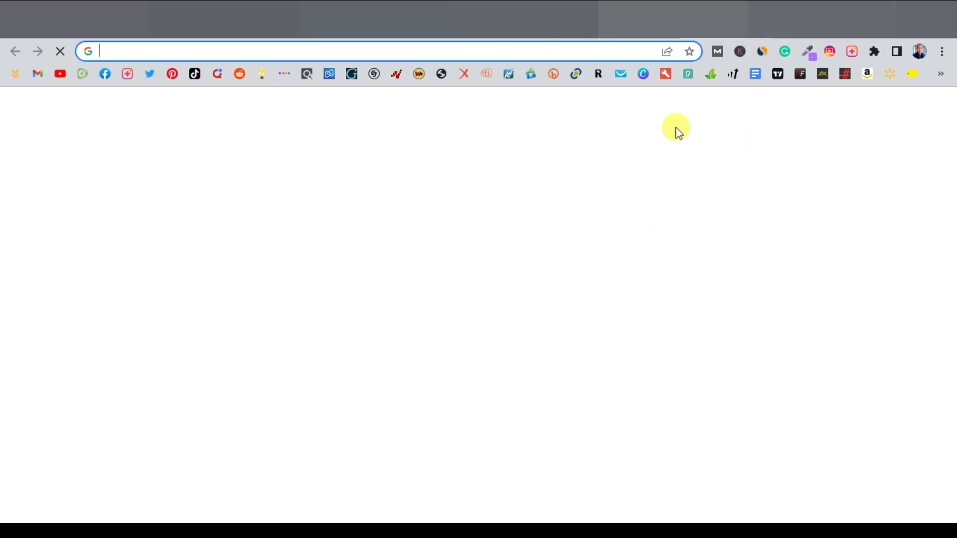
scroll(513, 394, down, 5)
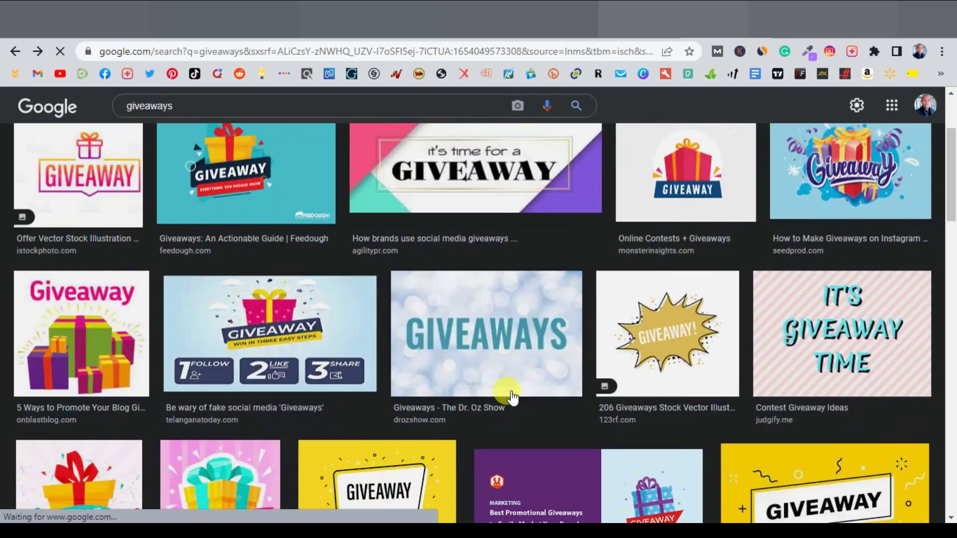
scroll(513, 394, down, 5)
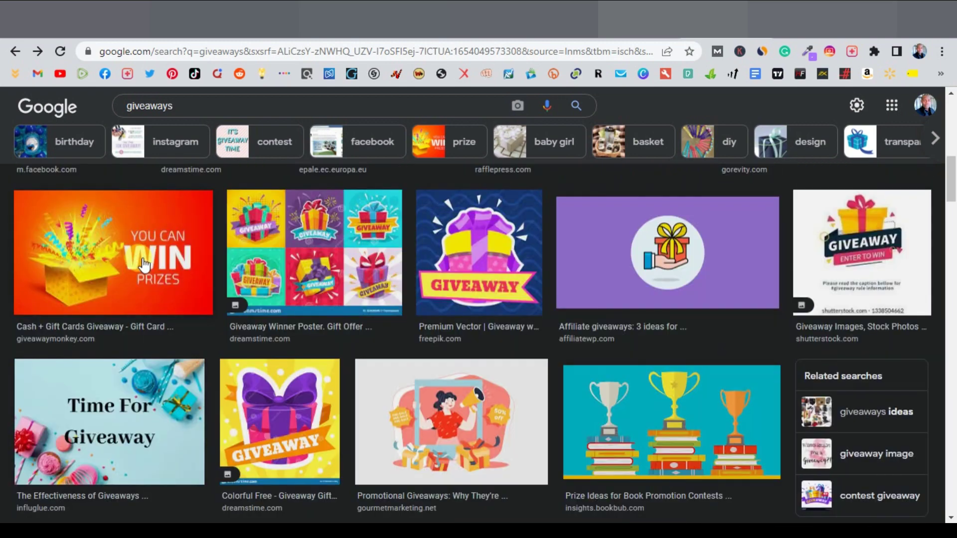
right_click(144, 266)
click(144, 265)
right_click(657, 265)
click(713, 413)
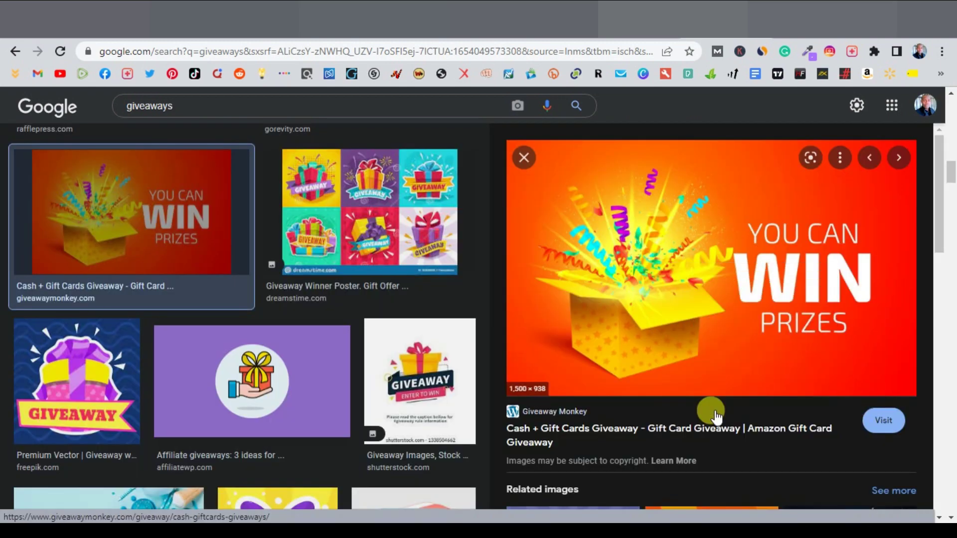
Return to the GetResponse page editor and replace the megaphone illustration with the "You Can Win Prizes" picture
click(307, 20)
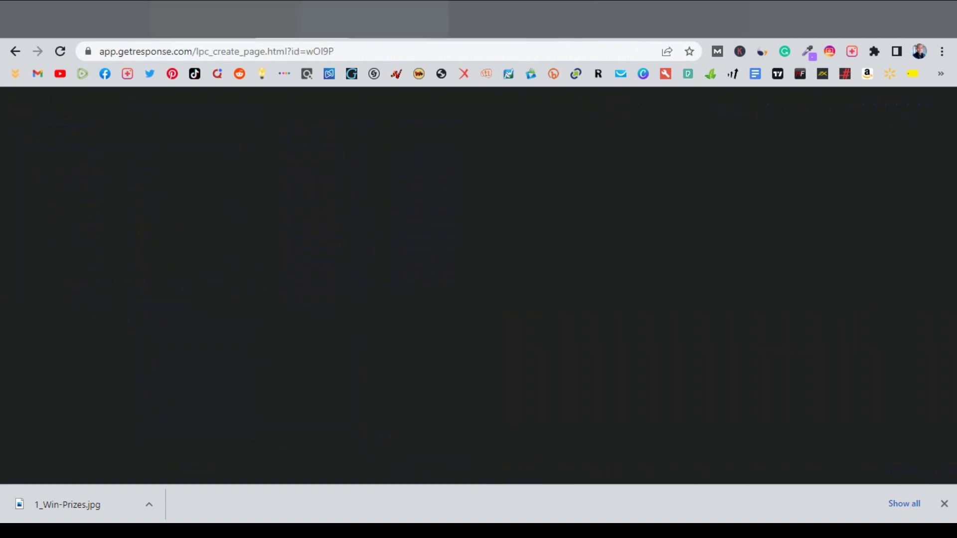
click(285, 247)
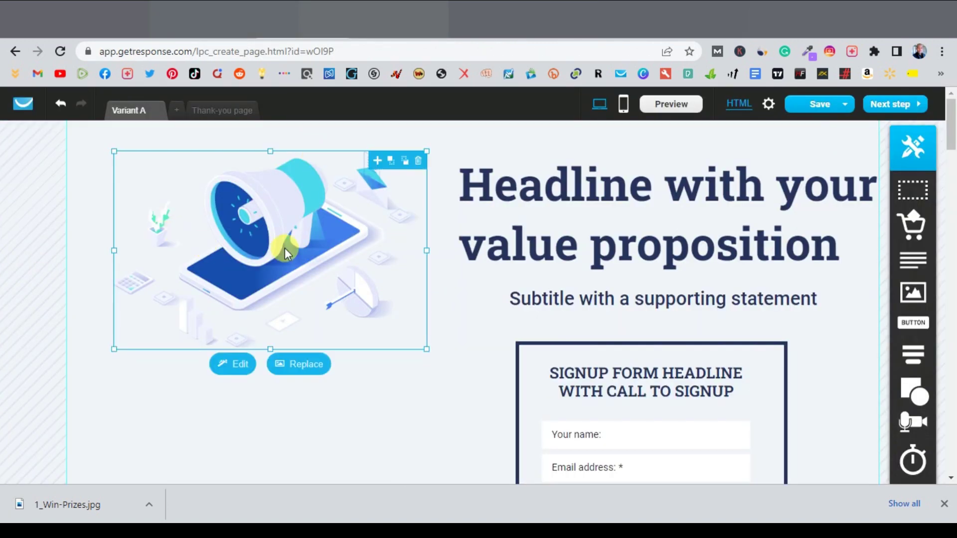
click(295, 364)
mouse_move(192, 442)
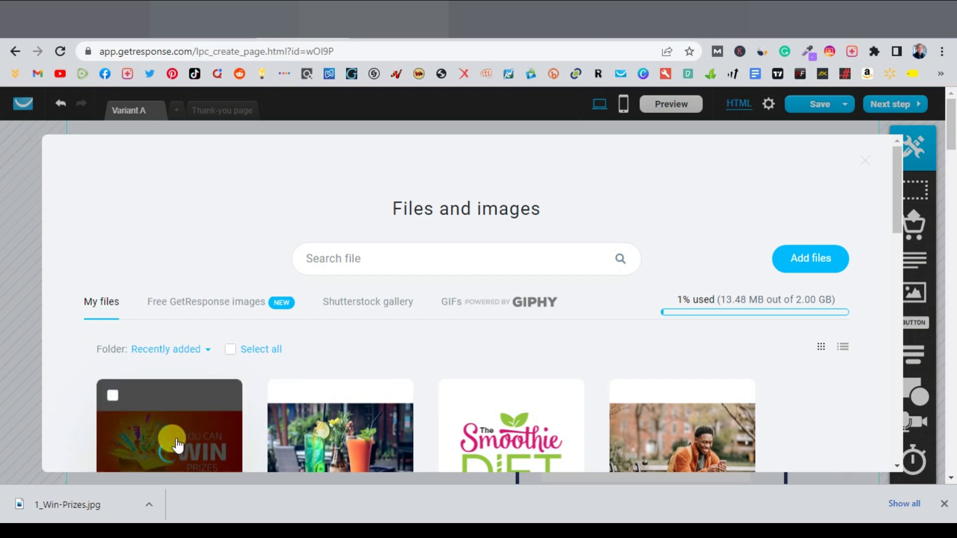
click(177, 445)
click(384, 436)
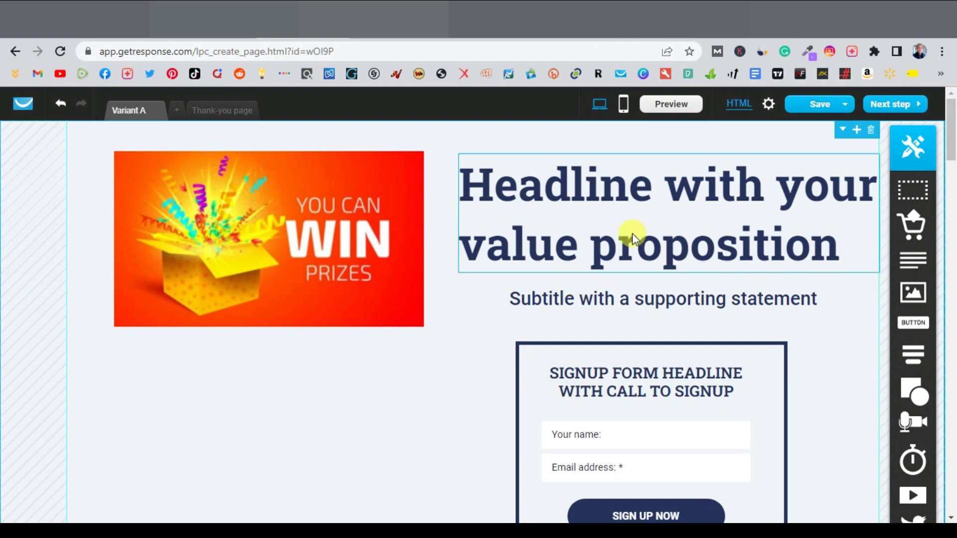
Delete the "Headline with your value proposition" text and the "Subtitle with a supporting statement" text from the page
click(655, 223)
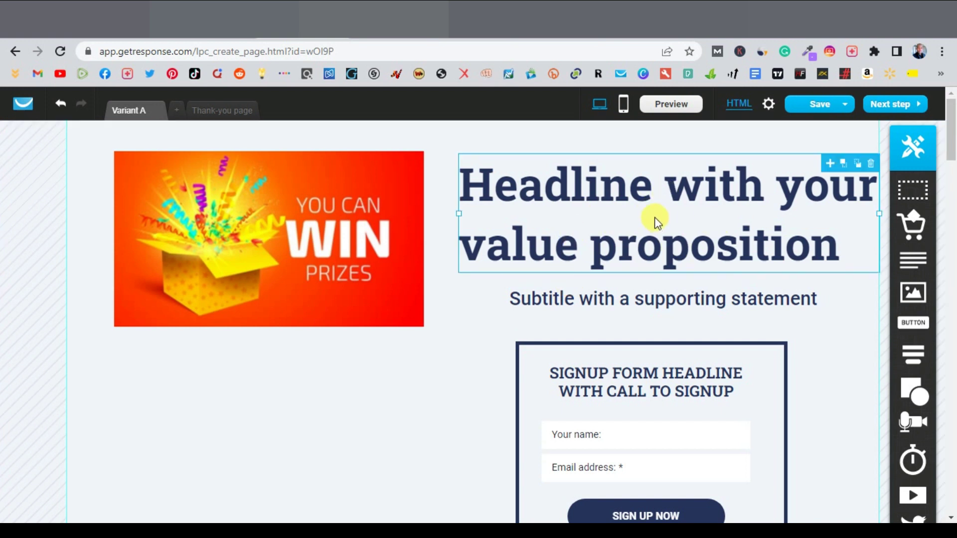
click(871, 164)
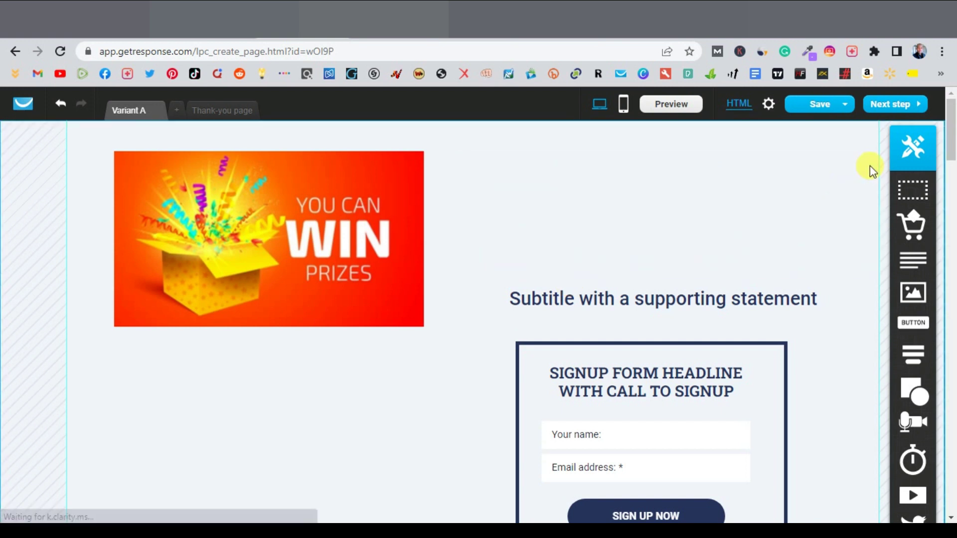
click(646, 303)
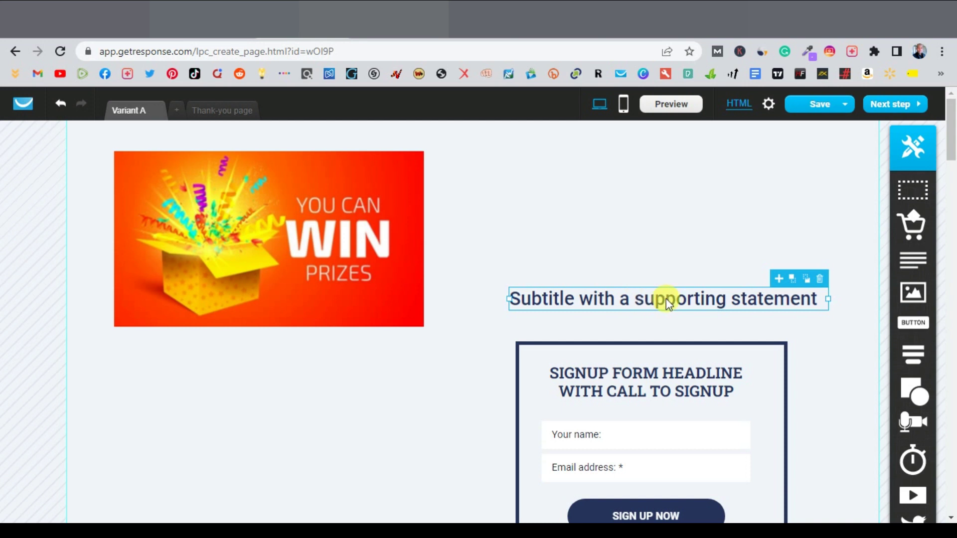
click(820, 280)
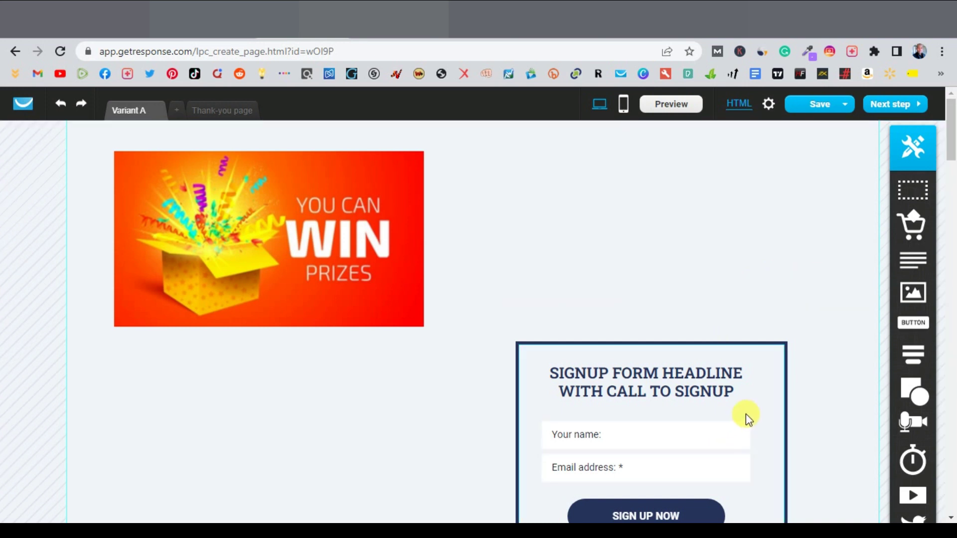
Move the signup form up beside the "You Can Win Prizes" picture and enlarge the picture to nearly reach the form
drag(763, 435, 764, 255)
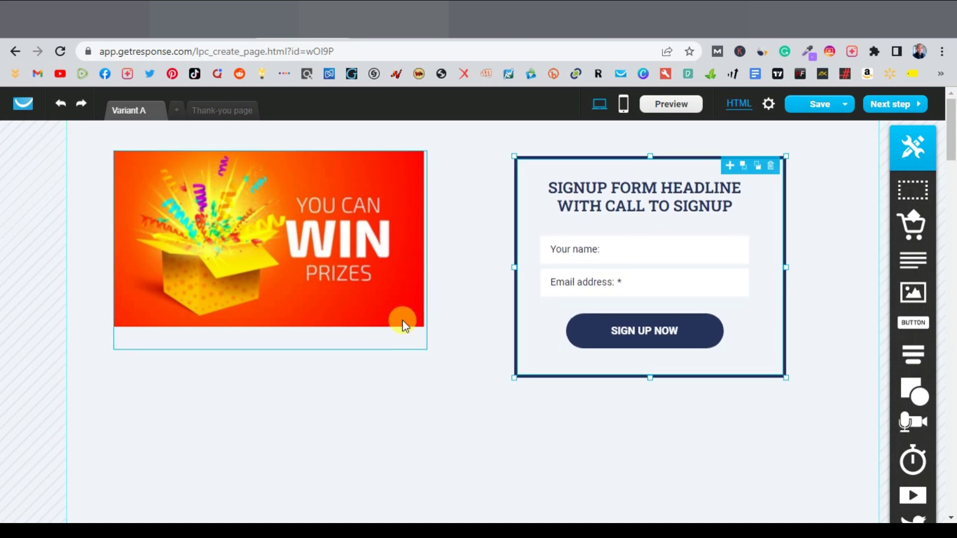
click(404, 323)
drag(424, 347, 493, 387)
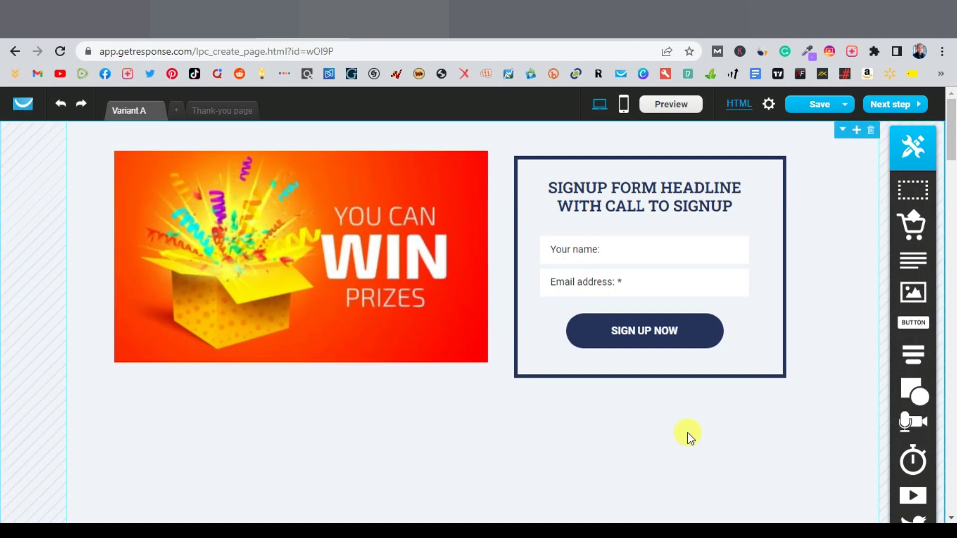
Replace the signup form's headline with "SIGN UP AND STAND A CHANCE TO WIN DAILY PRIZES"
click(685, 196)
double_click(682, 196)
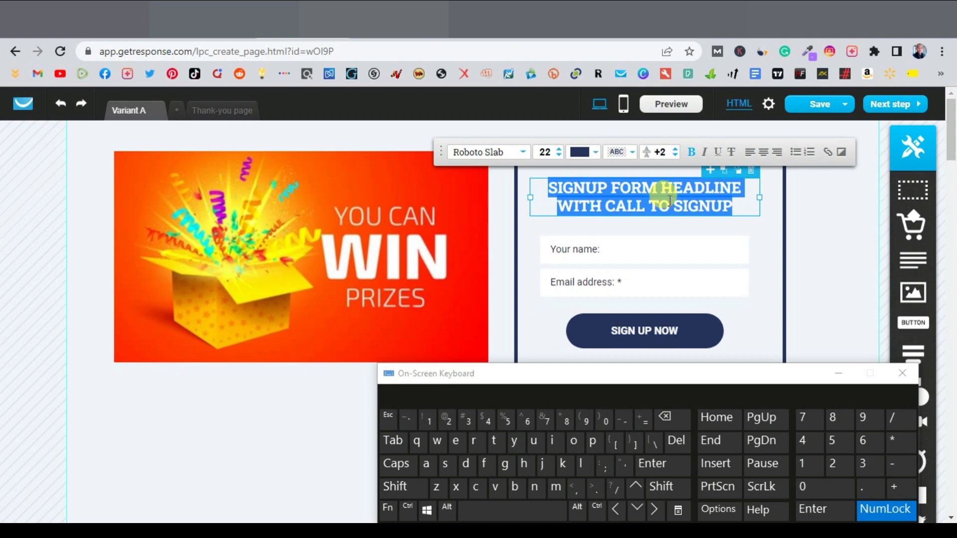
click(396, 463)
text(SIGN UP A)
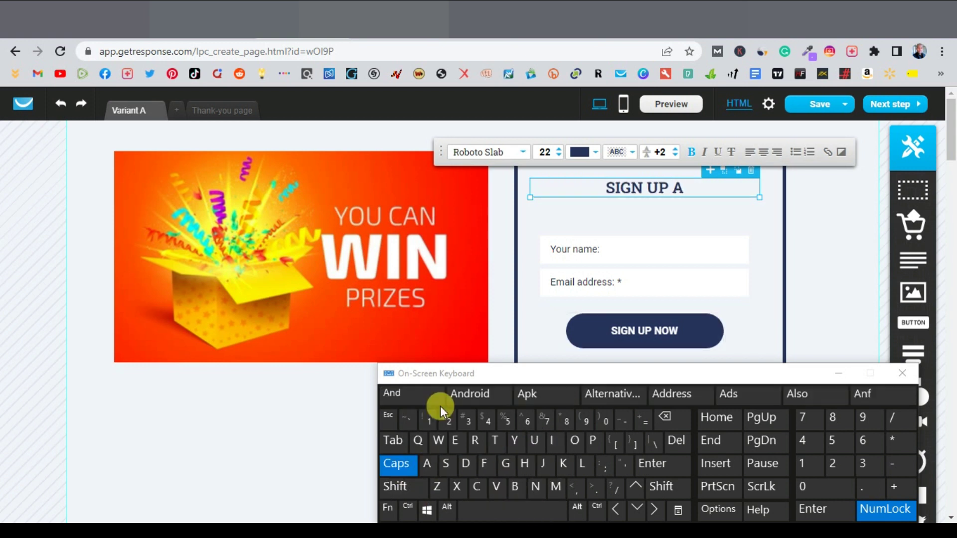
text(ND STAND A CHANCE TO WIN )
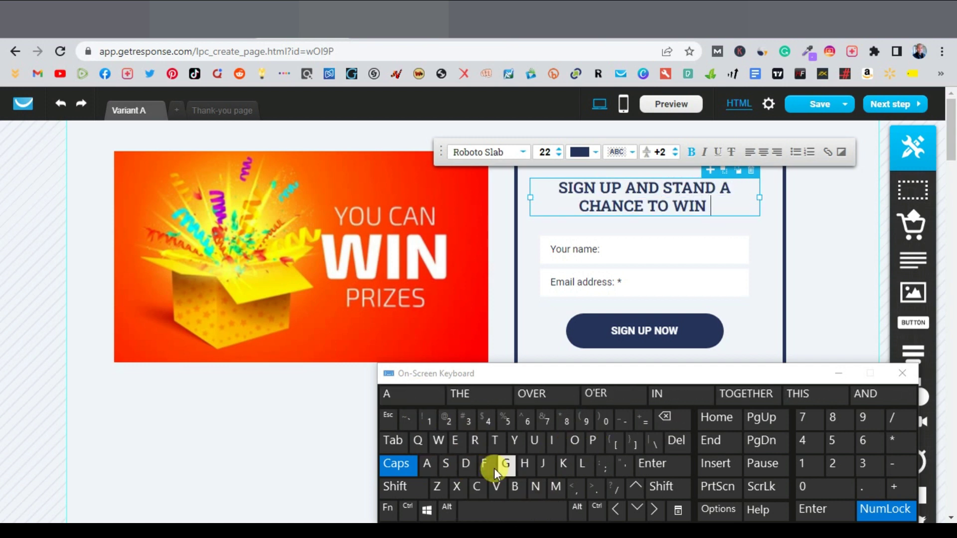
text(DAILY PRIZES)
click(524, 483)
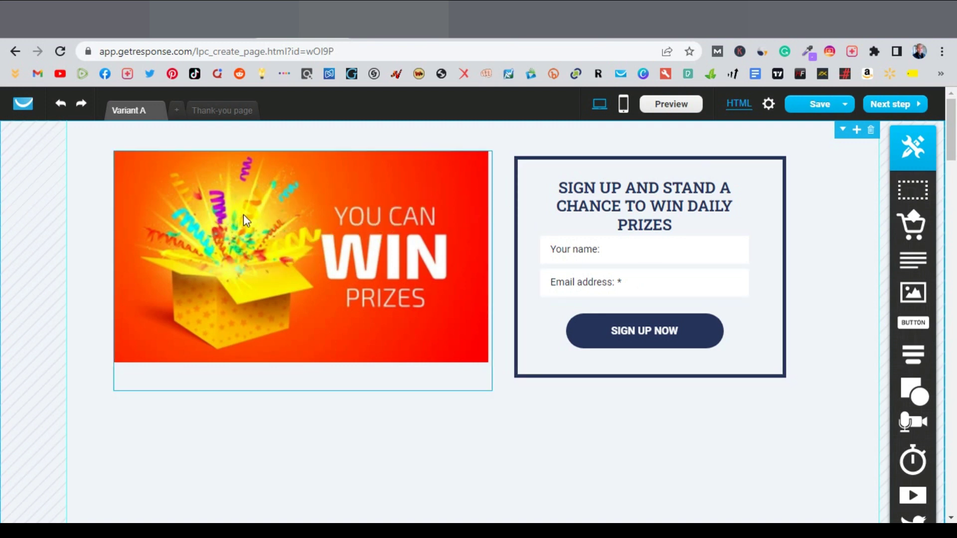
Switch to Google Images, search for "apple watch series 6" and save the picture of the interlinked red and blue watches
click(523, 20)
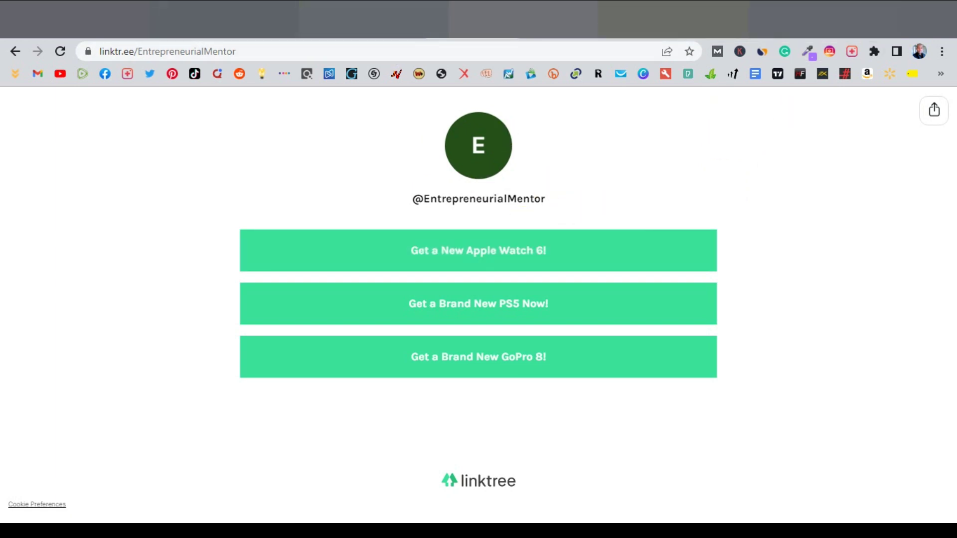
key(ctrl+Tab)
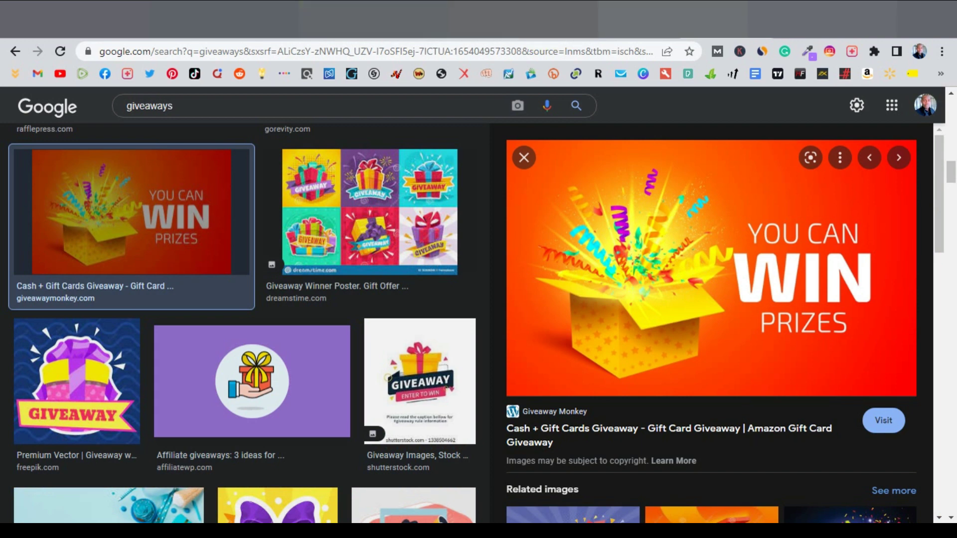
click(181, 102)
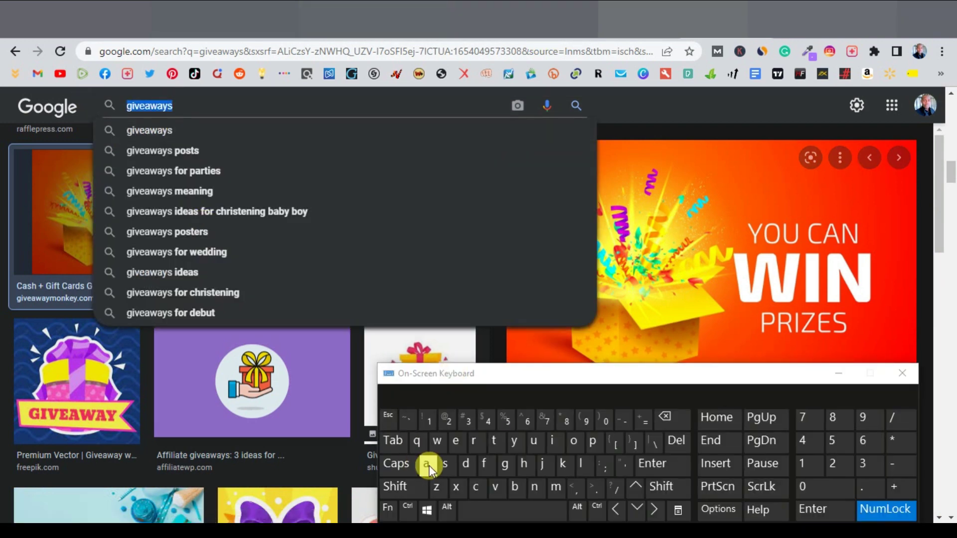
text(apple wa)
click(406, 395)
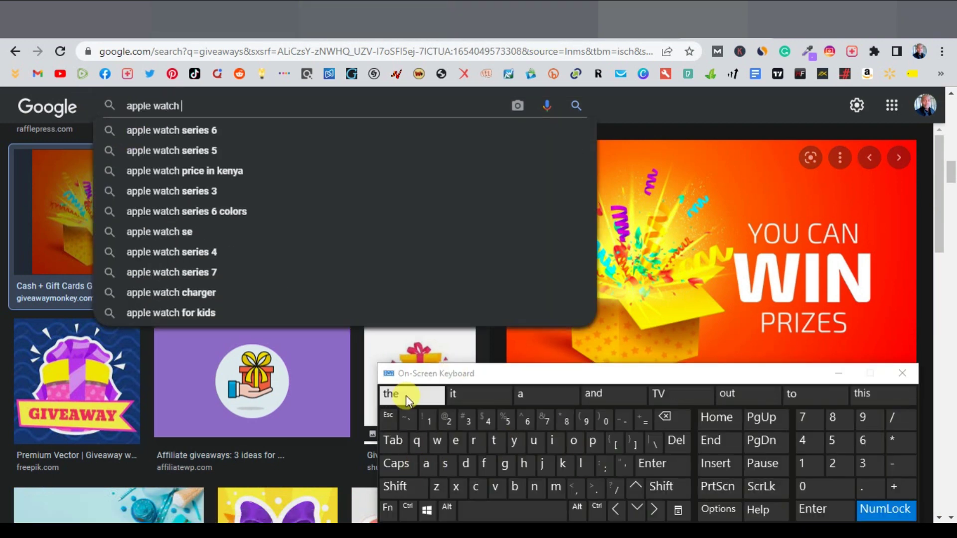
click(202, 136)
right_click(694, 303)
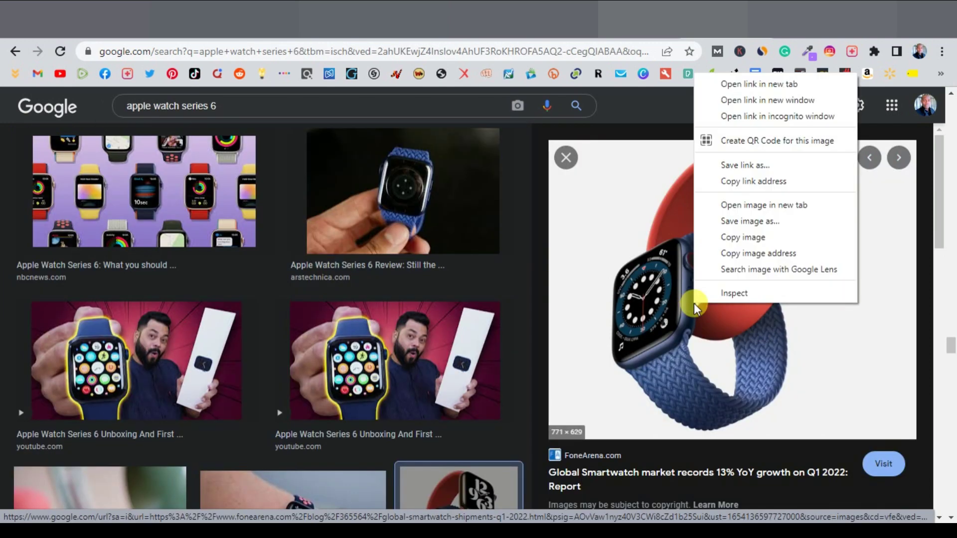
click(757, 222)
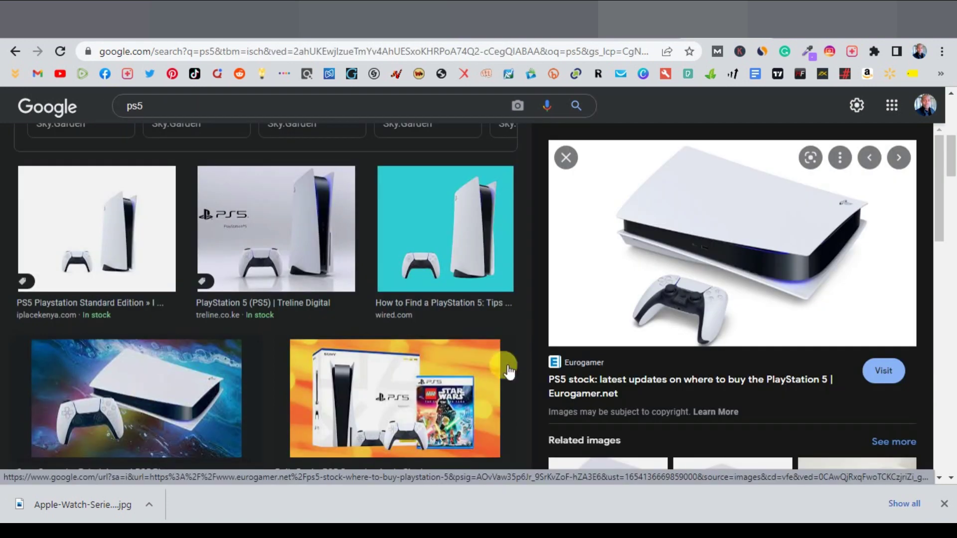
Save the Eurogamer PS5 console picture, and search for "go pro hero 8" and save the NotebookCheck camera picture
right_click(657, 252)
click(721, 403)
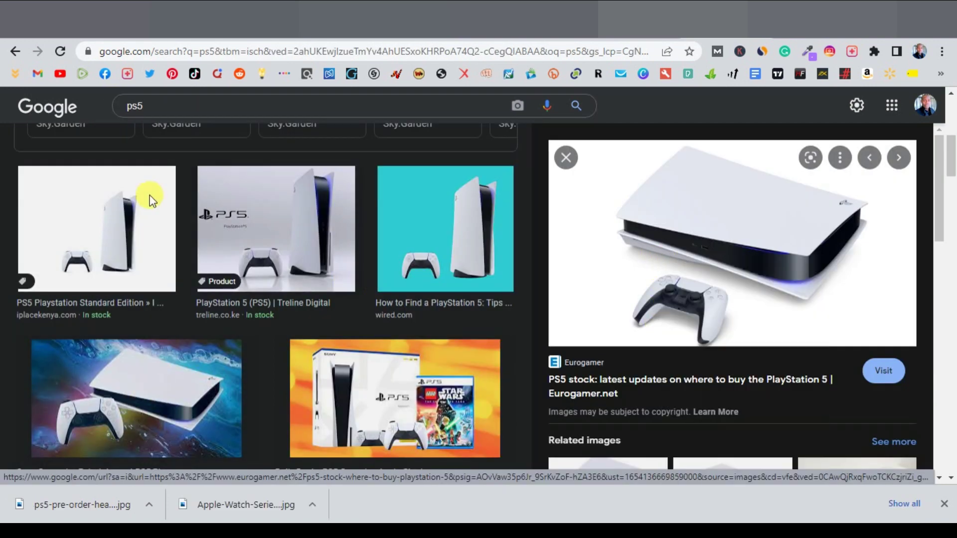
click(133, 100)
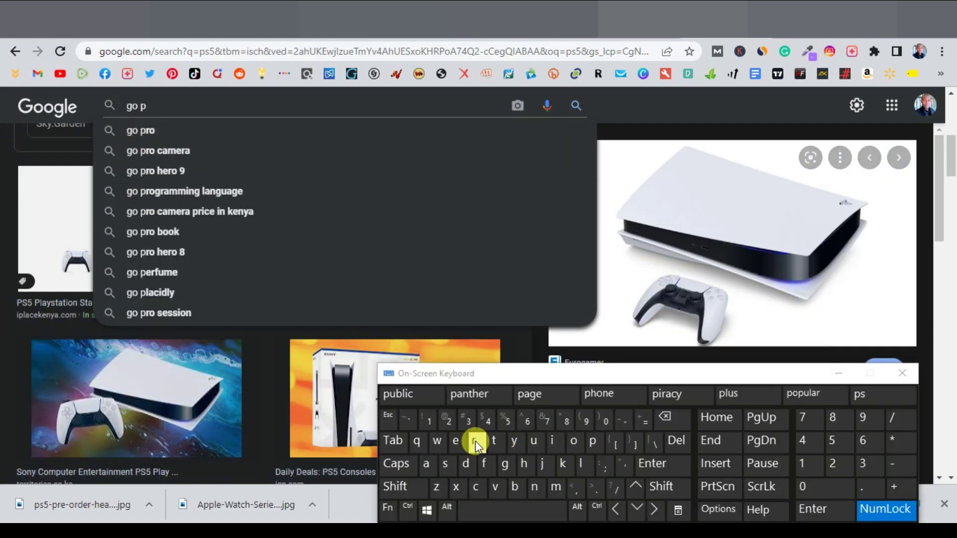
click(476, 442)
click(181, 252)
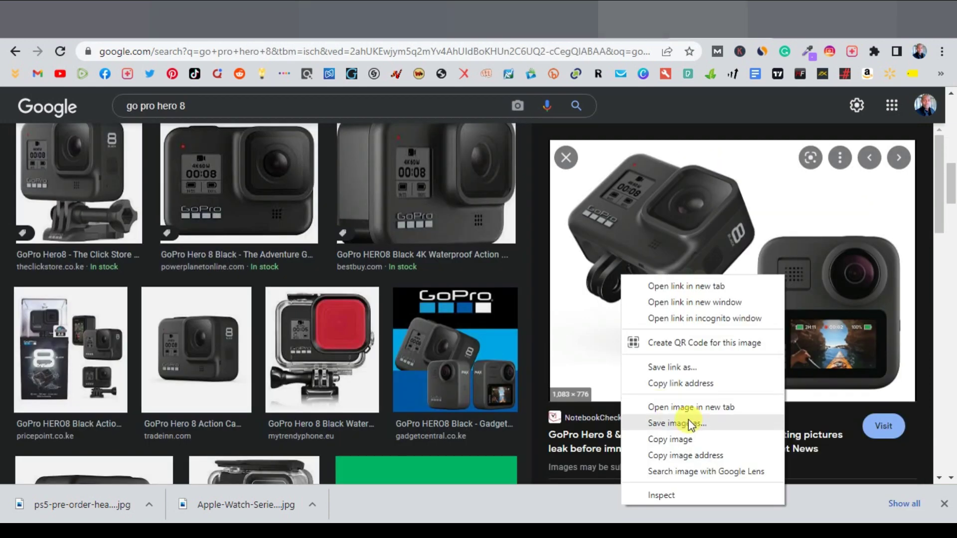
click(682, 427)
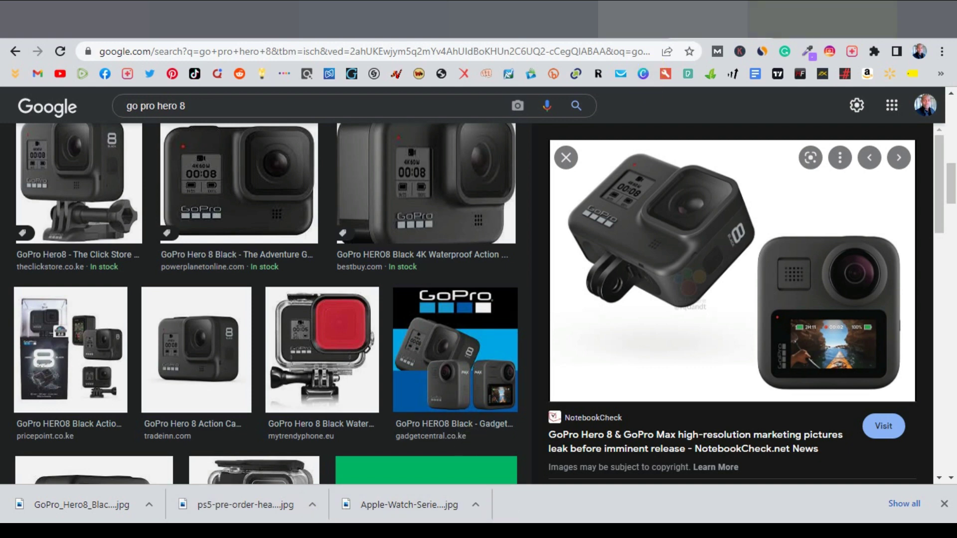
Open Canva in a new browser tab and create a blank Presentation (16:9) design
key(ctrl+t)
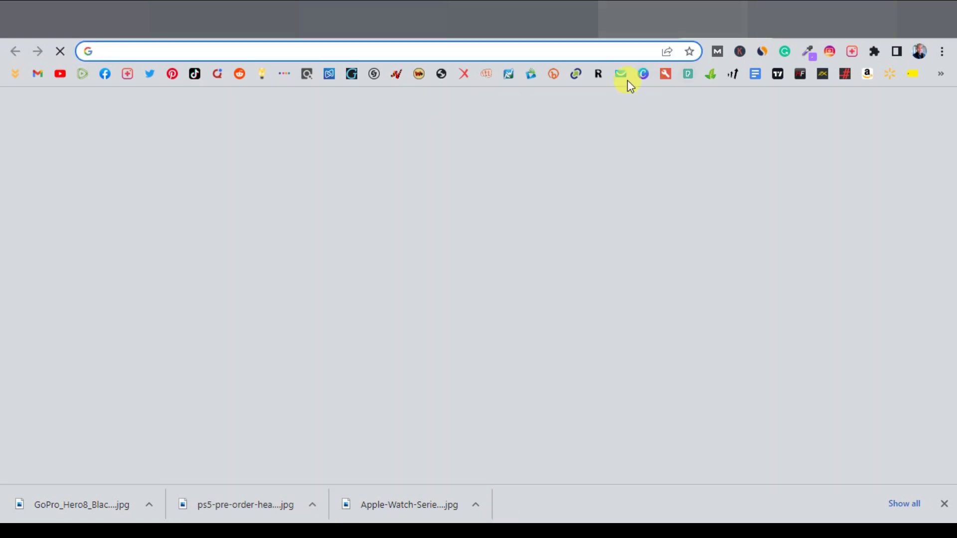
click(642, 74)
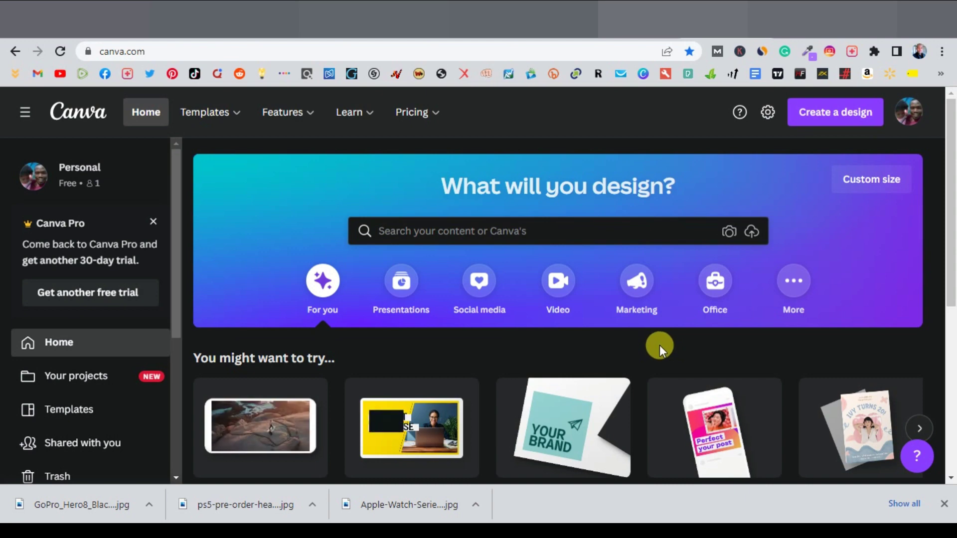
scroll(659, 345, down, 1)
scroll(659, 345, down, 2)
mouse_move(427, 325)
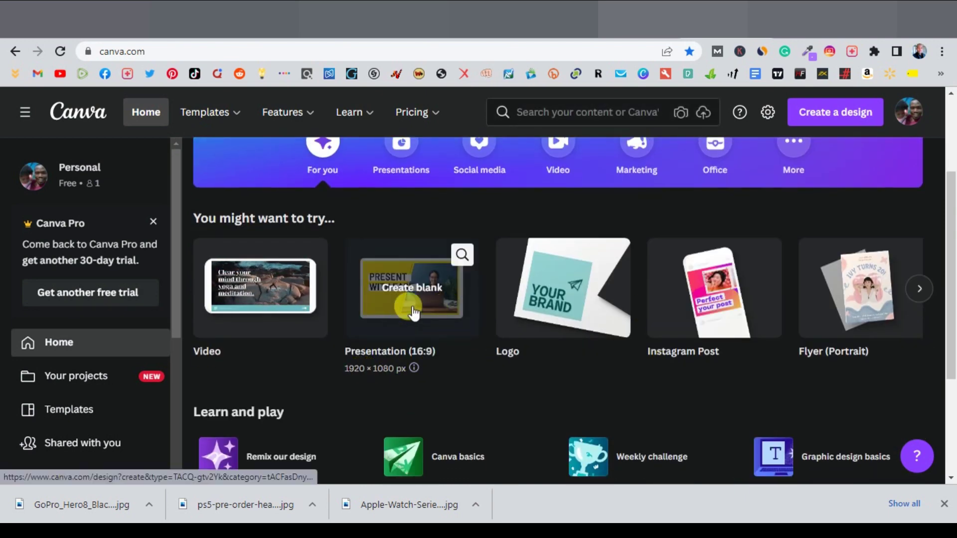
click(412, 288)
Add the downloaded Apple Watch, PS5 and GoPro pictures to the blank design
drag(329, 506, 652, 258)
drag(234, 506, 588, 299)
drag(82, 505, 663, 310)
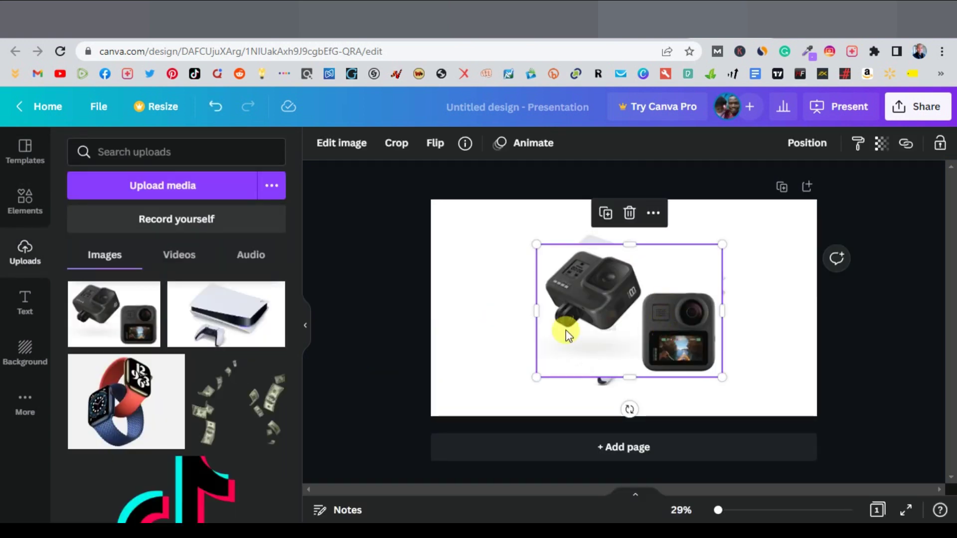
Shrink and arrange the pictures in a row with the GoPro on the left, the watches in the middle and the PS5 on the right
drag(566, 327, 461, 334)
drag(607, 371, 559, 329)
drag(635, 303, 766, 317)
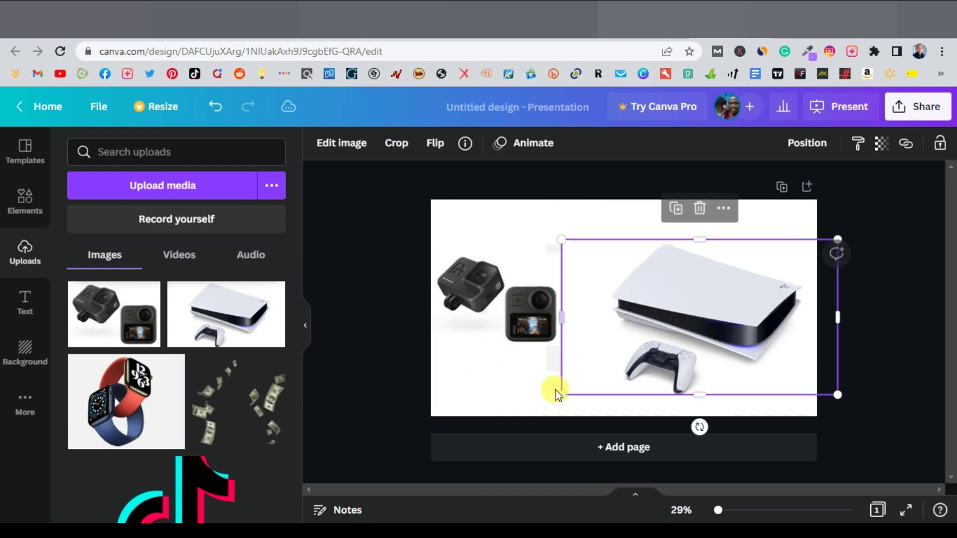
drag(568, 391, 637, 344)
click(633, 342)
click(728, 374)
click(748, 320)
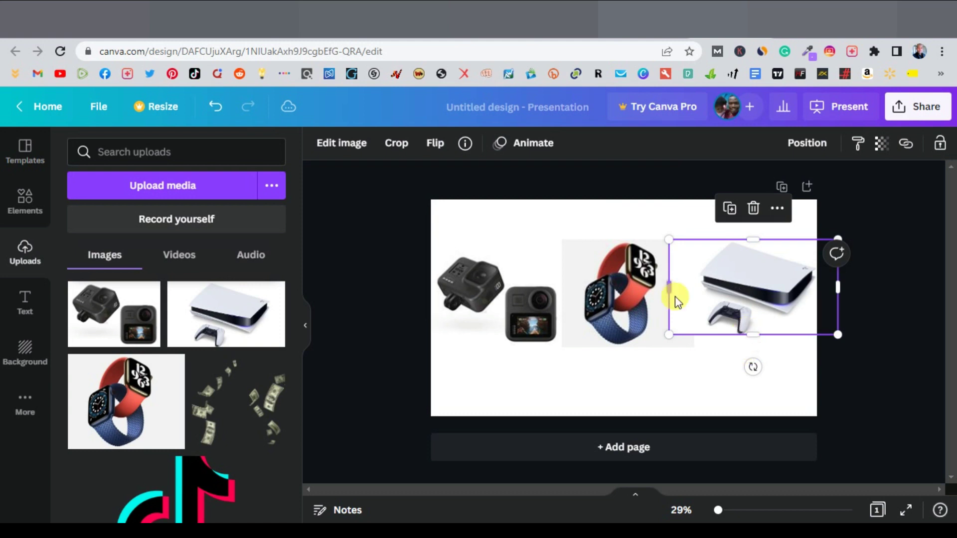
Crop the left side of the PS5 picture to end at the edge of the watch picture
drag(669, 287, 696, 294)
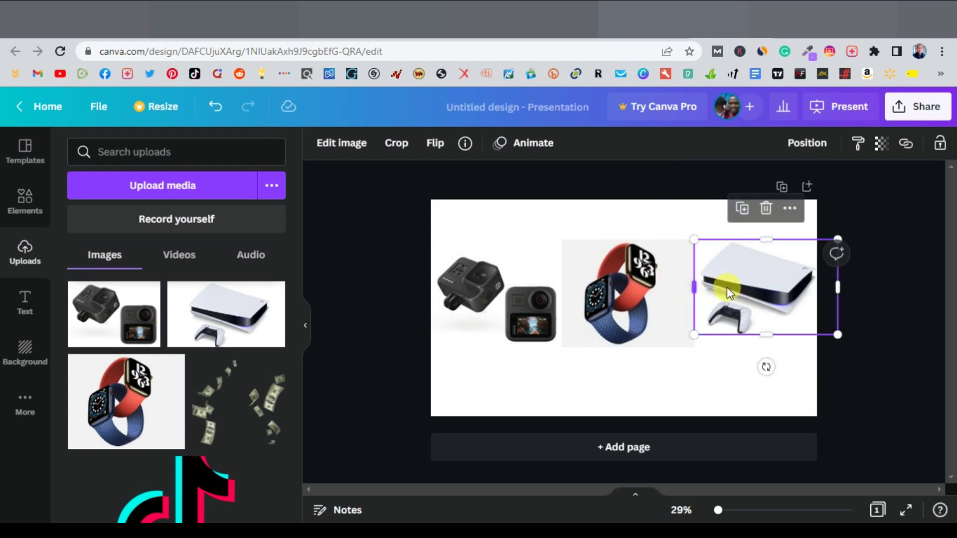
drag(825, 288, 816, 279)
click(586, 384)
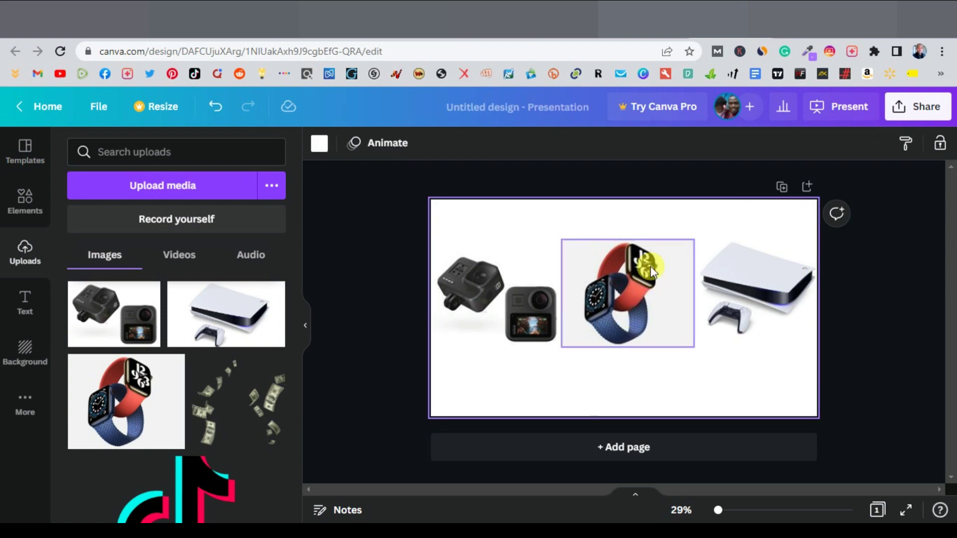
key(ctrl+z)
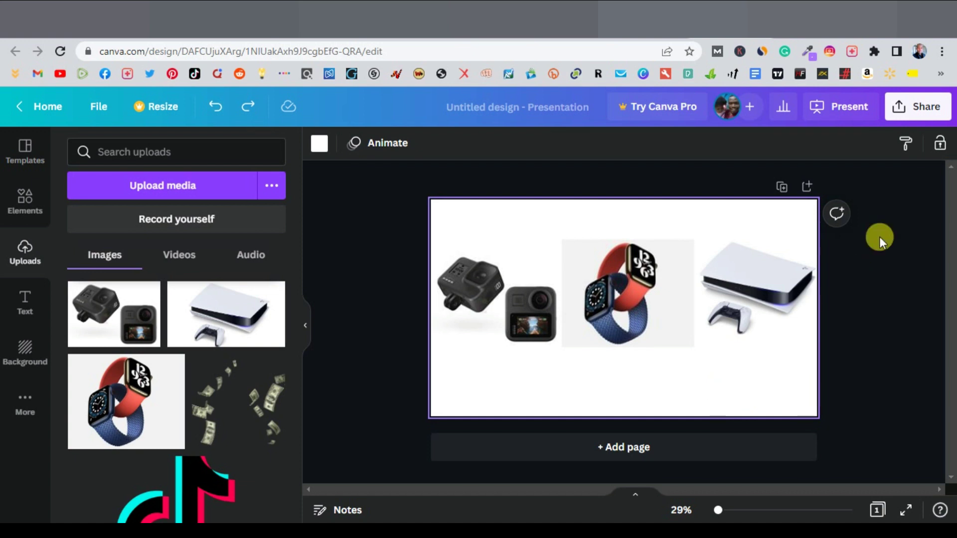
Download the three-prize design as a PNG file
click(934, 114)
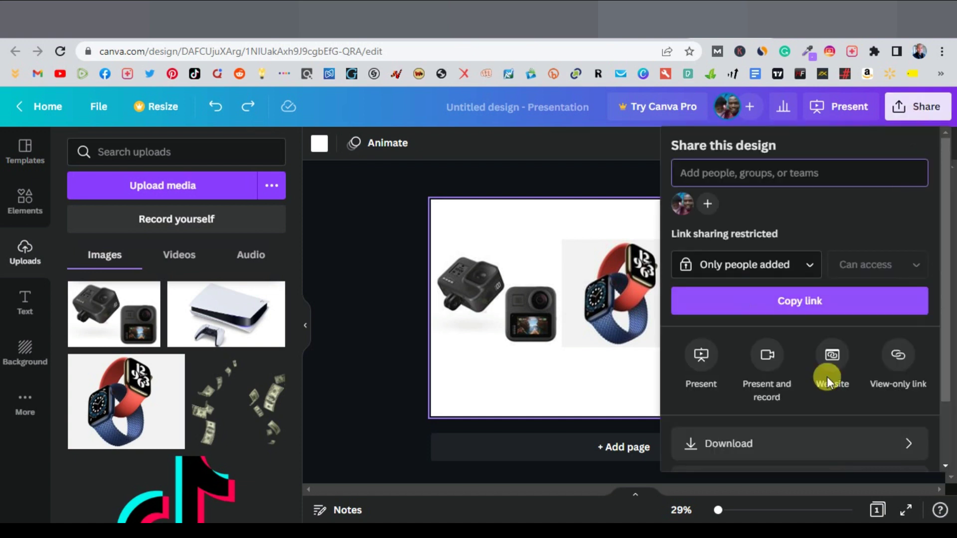
click(820, 449)
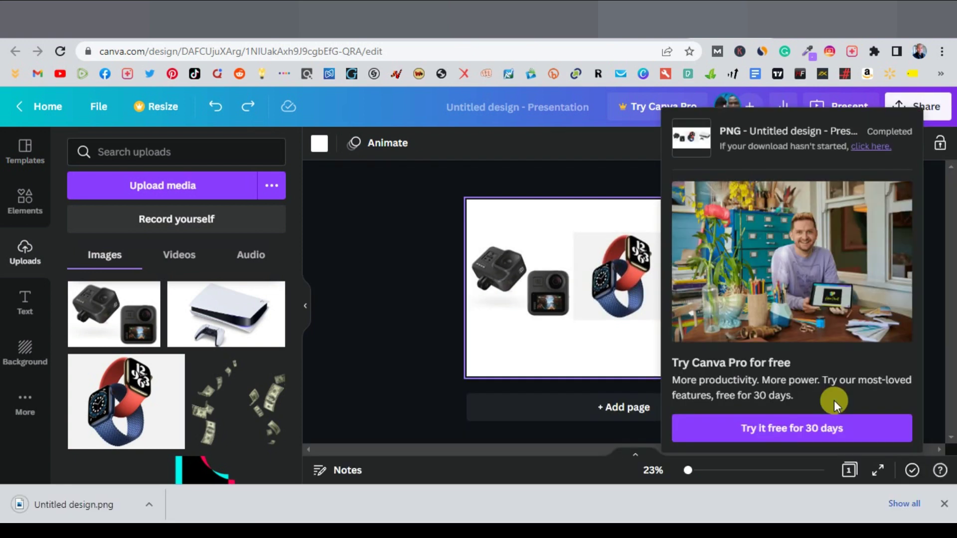
In the GetResponse editor, upload Untitled design.png and use it to replace the "You can win prizes" image
click(224, 20)
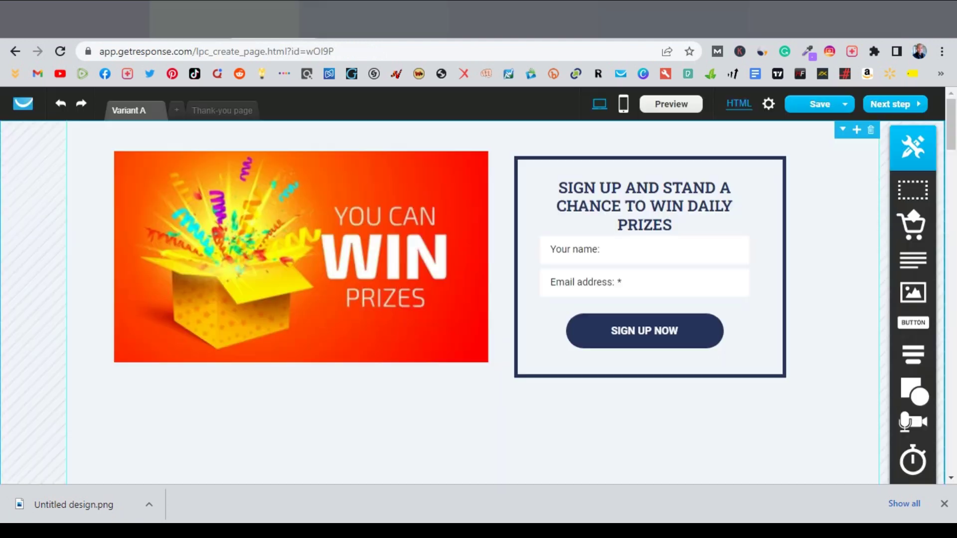
click(331, 267)
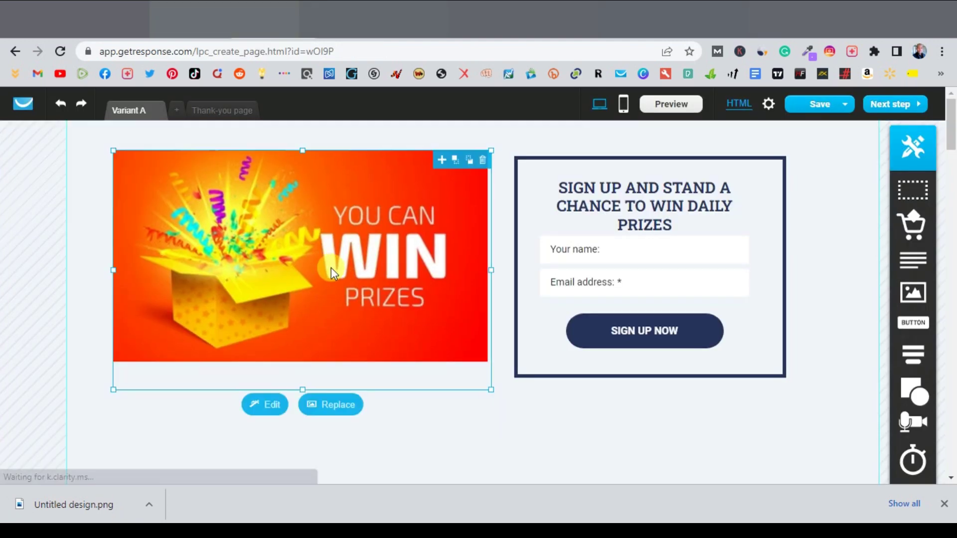
click(331, 404)
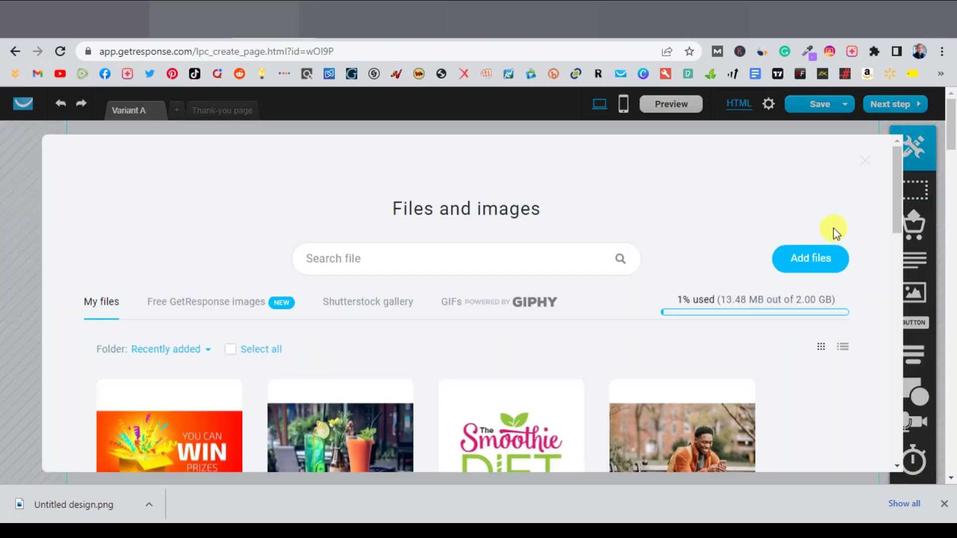
click(807, 262)
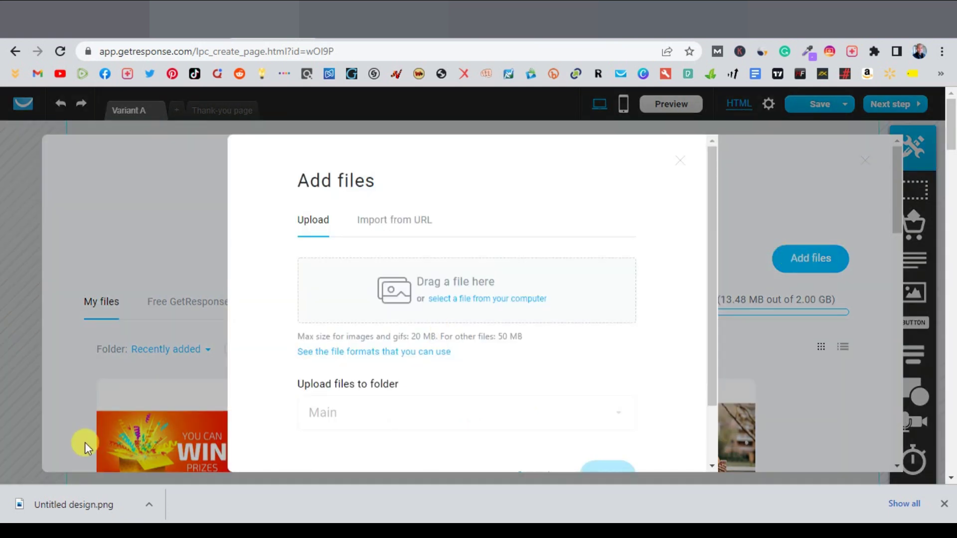
drag(59, 503, 426, 307)
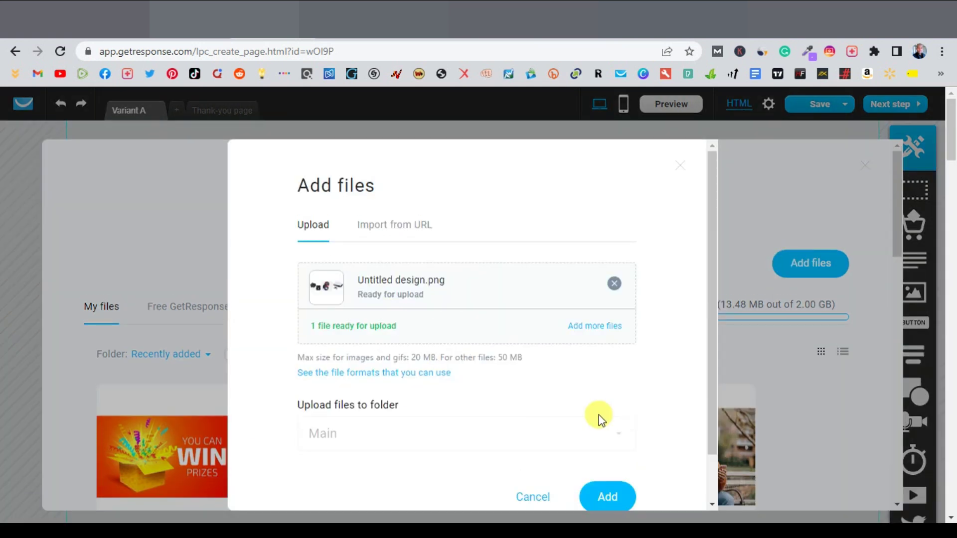
click(608, 496)
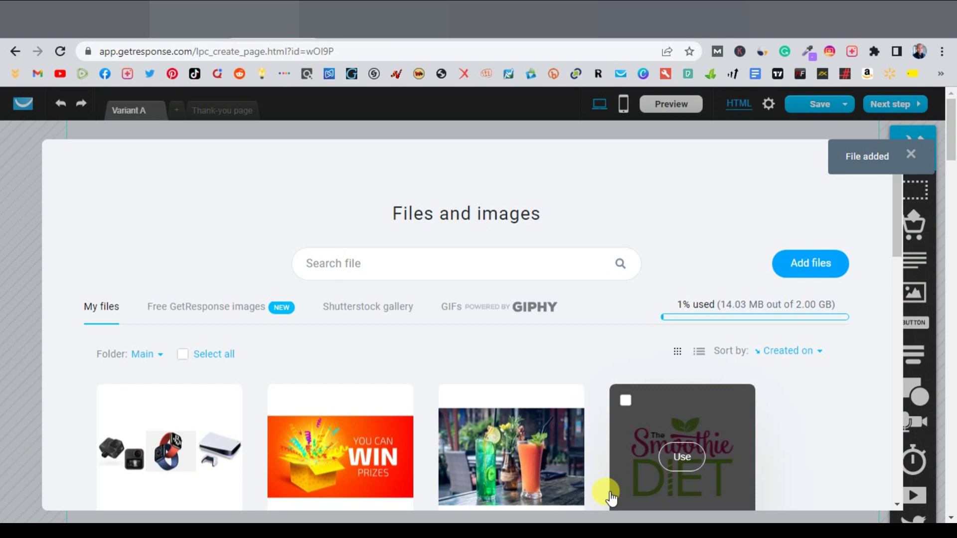
click(169, 456)
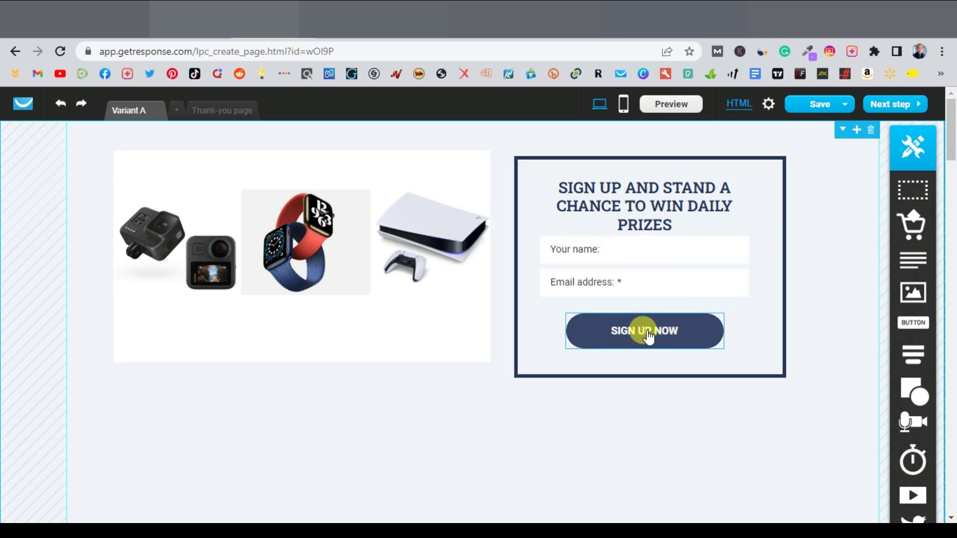
Delete the "Your name" field from the sign-up form
click(636, 270)
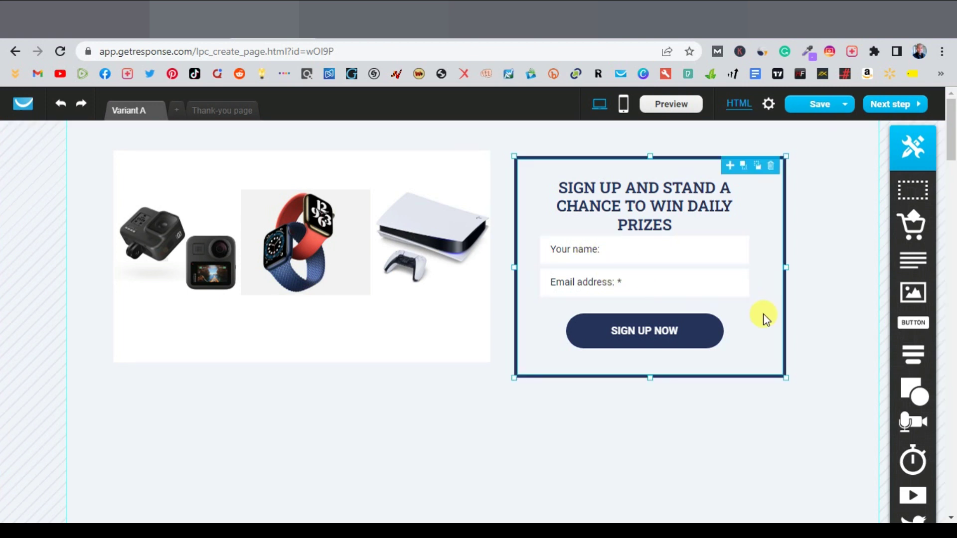
click(710, 286)
click(738, 253)
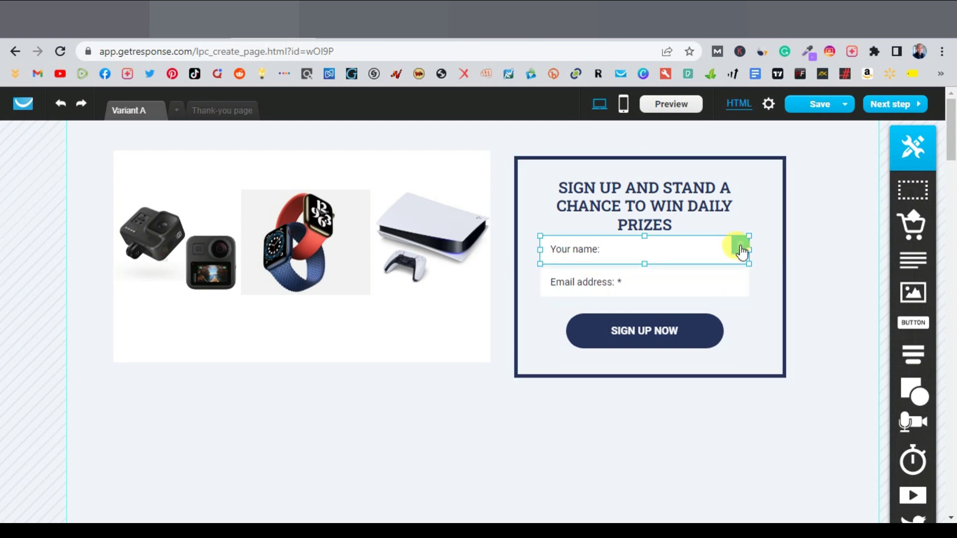
click(740, 246)
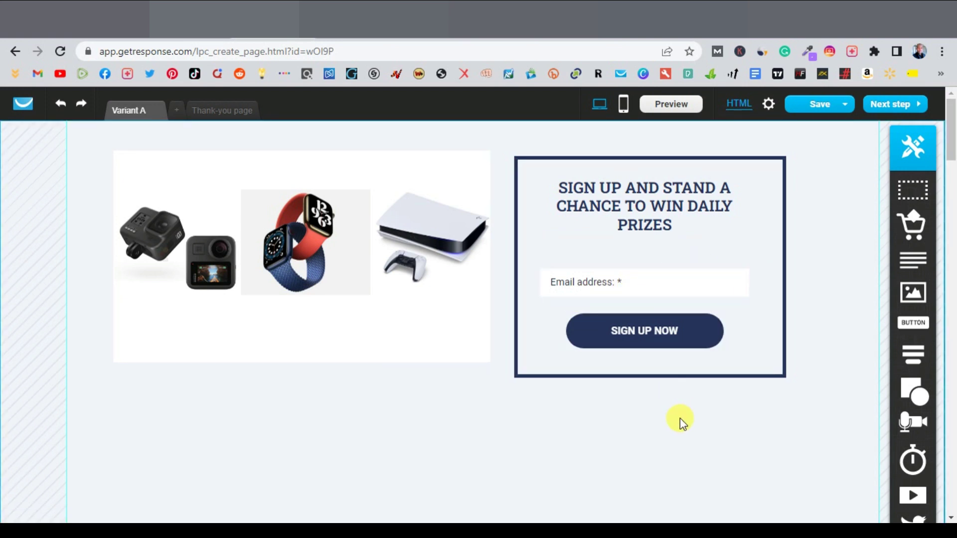
Add a new button element to the sign-up area and place it clear of the "SIGN UP NOW" label
double_click(690, 335)
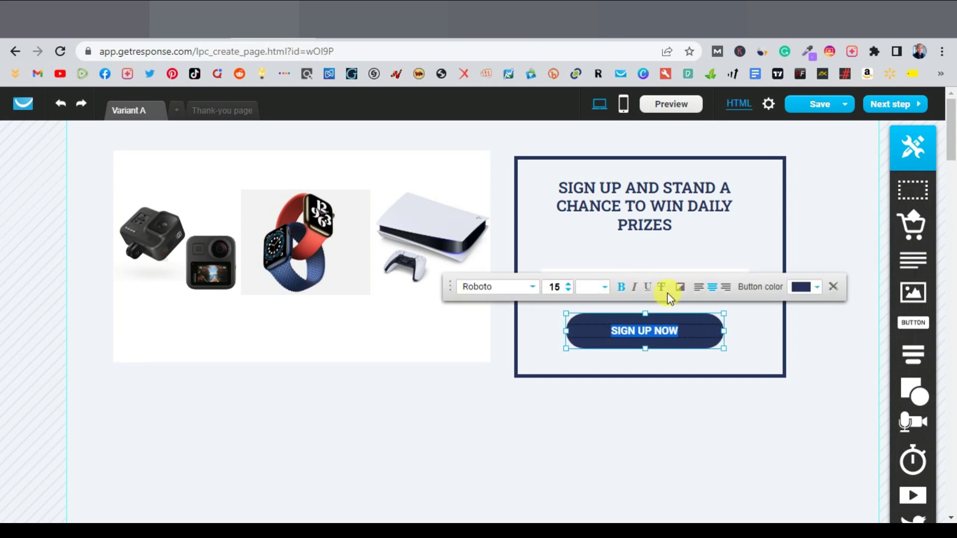
click(716, 411)
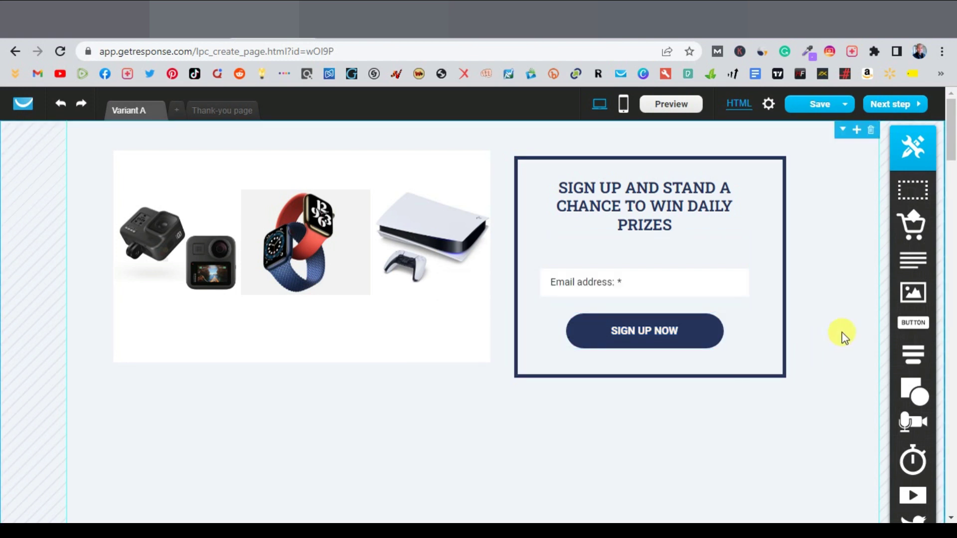
drag(915, 333, 648, 331)
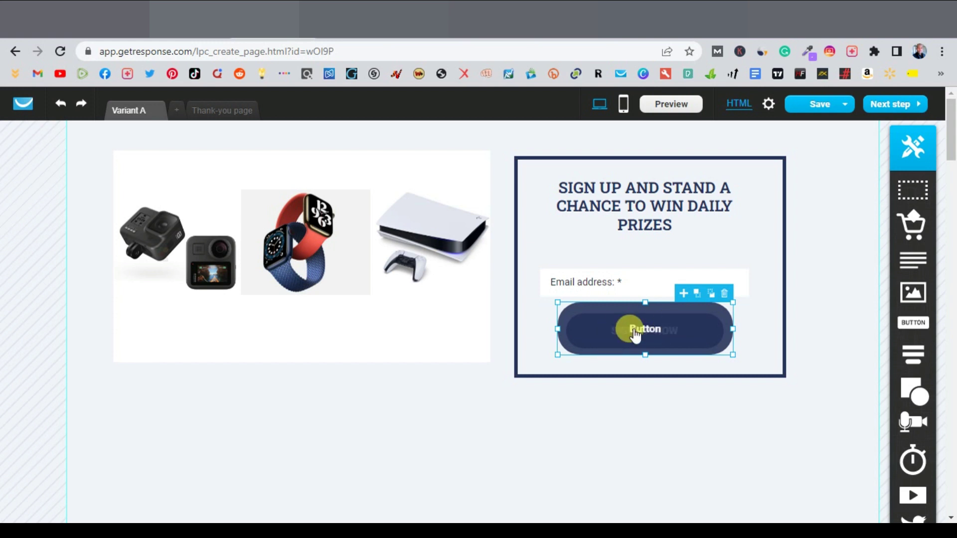
drag(646, 335, 707, 280)
Clear the "SIGN UP NOW" text from the form's original button
click(673, 341)
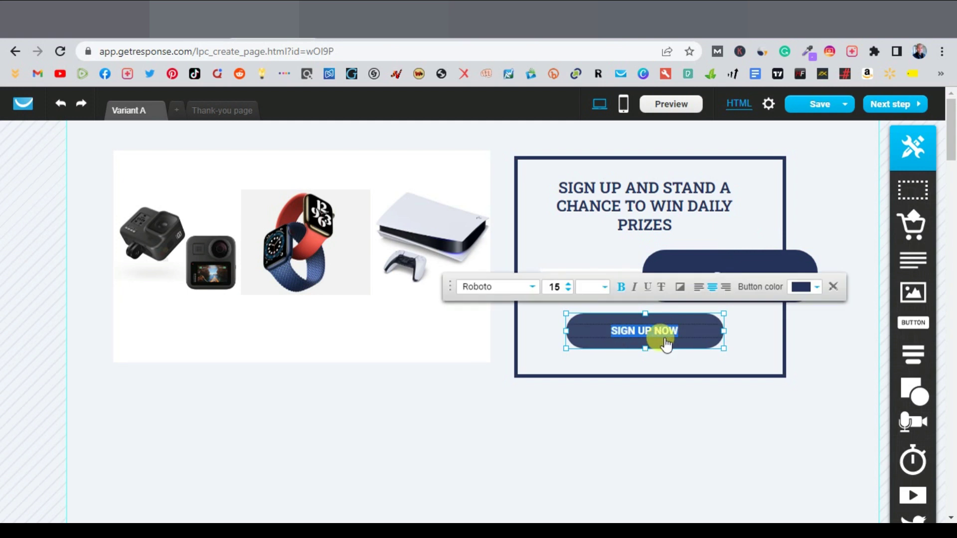
triple_click(641, 333)
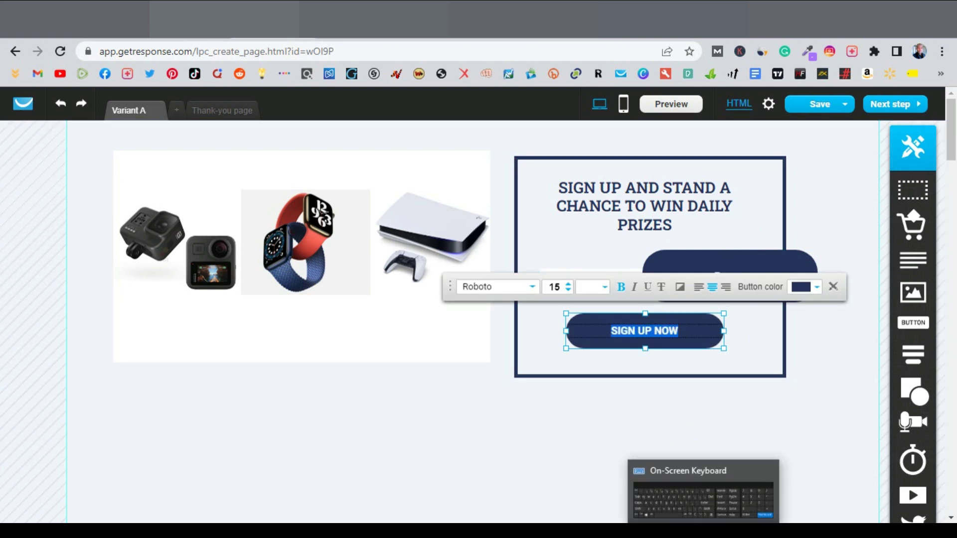
click(705, 521)
click(673, 340)
triple_click(673, 338)
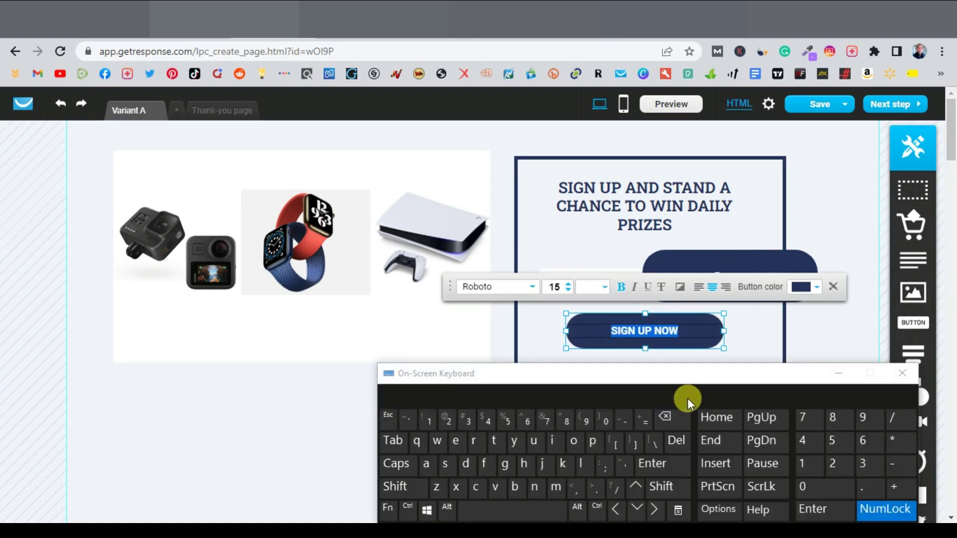
click(678, 416)
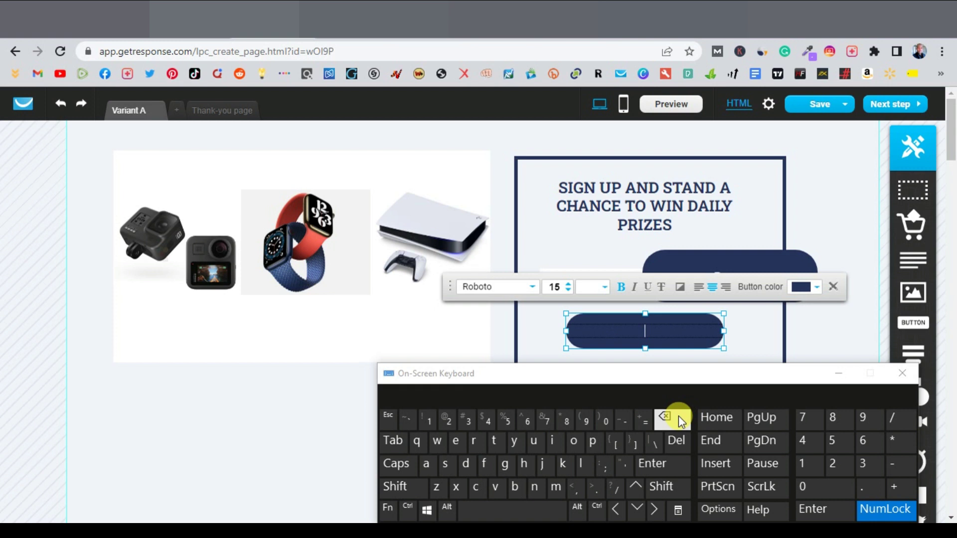
click(845, 375)
Resize the new button and position it so that it exactly covers the form's blank button
click(765, 272)
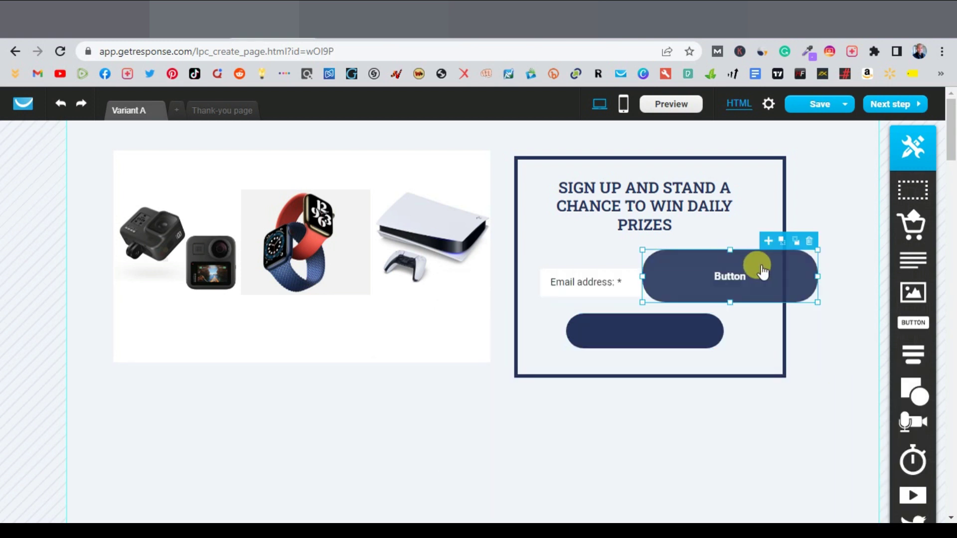
drag(763, 271, 690, 331)
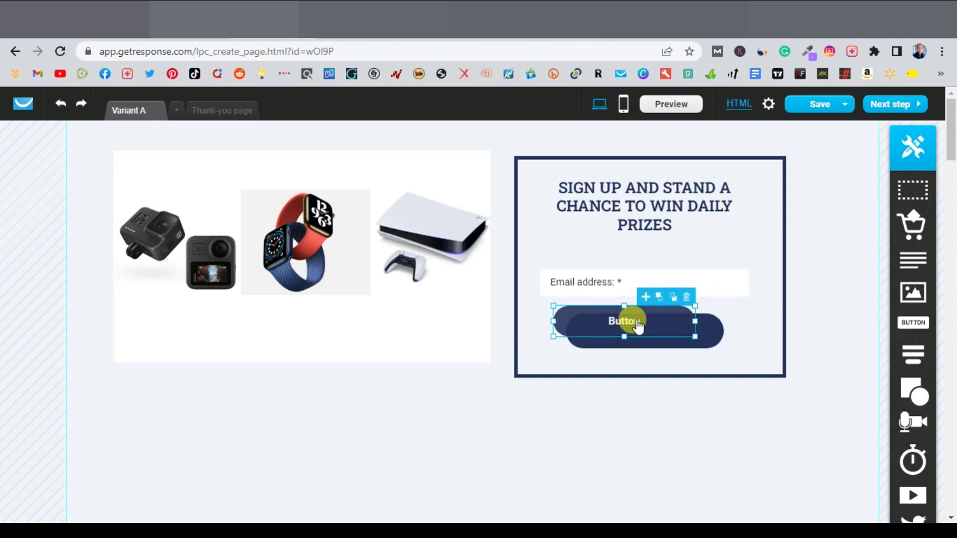
drag(632, 321, 652, 327)
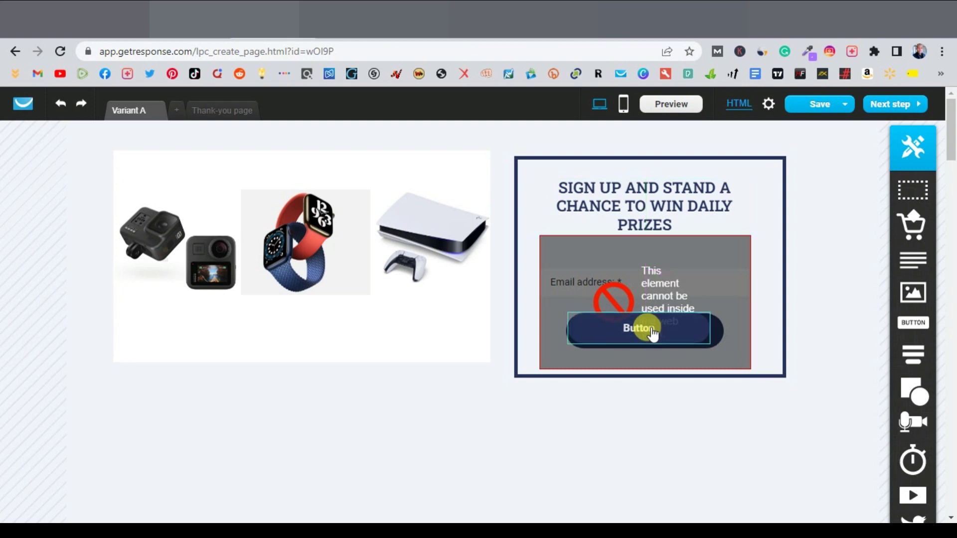
drag(724, 346, 711, 349)
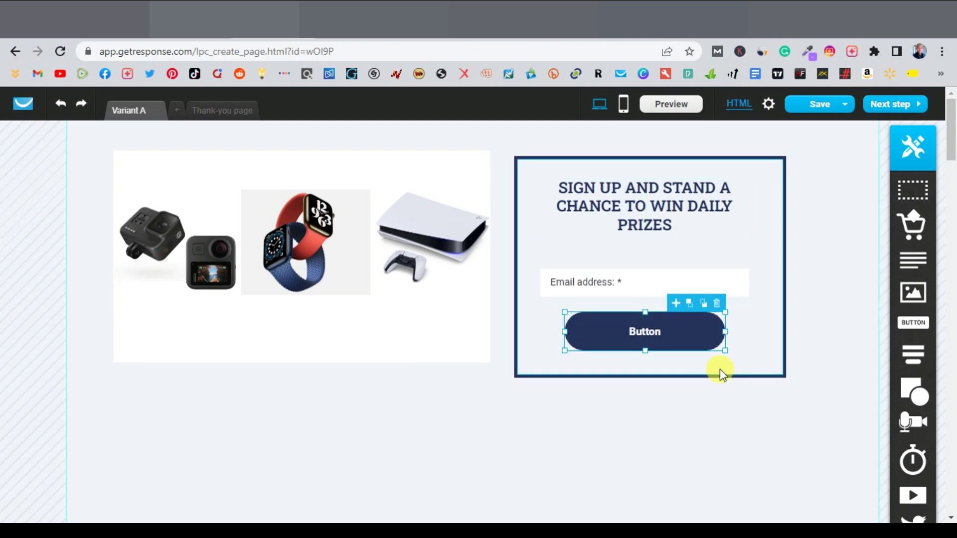
Change the new button's label to "SIGN UP"
key(ctrl+super+o)
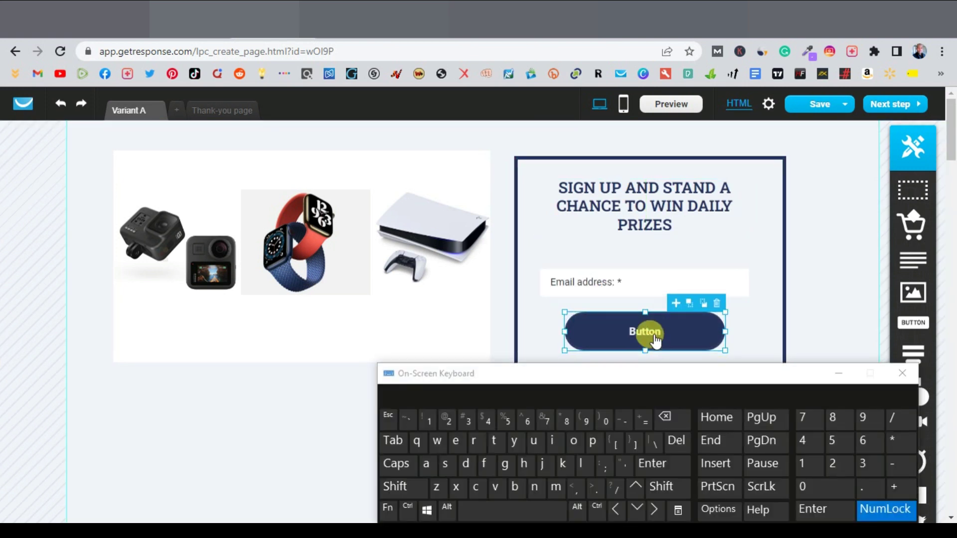
double_click(656, 341)
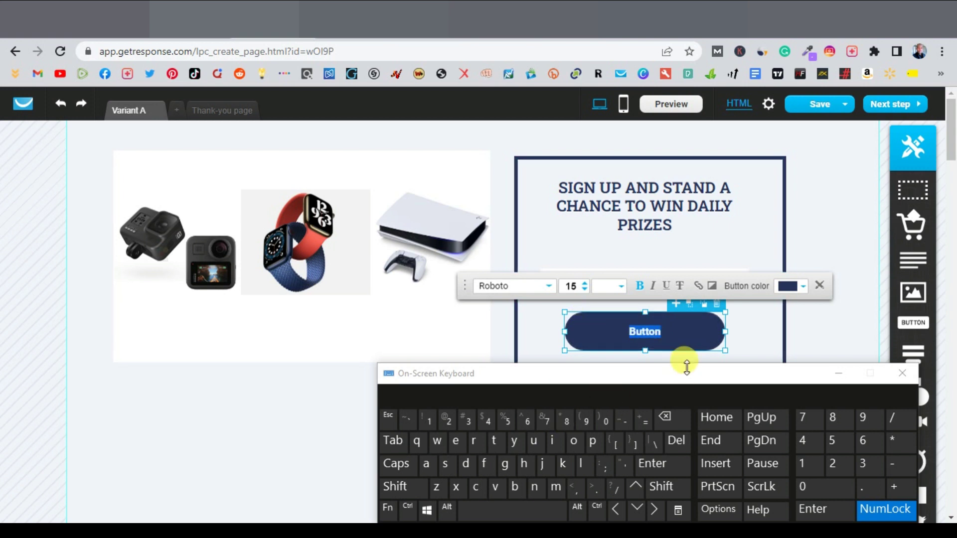
click(399, 464)
text(SIG)
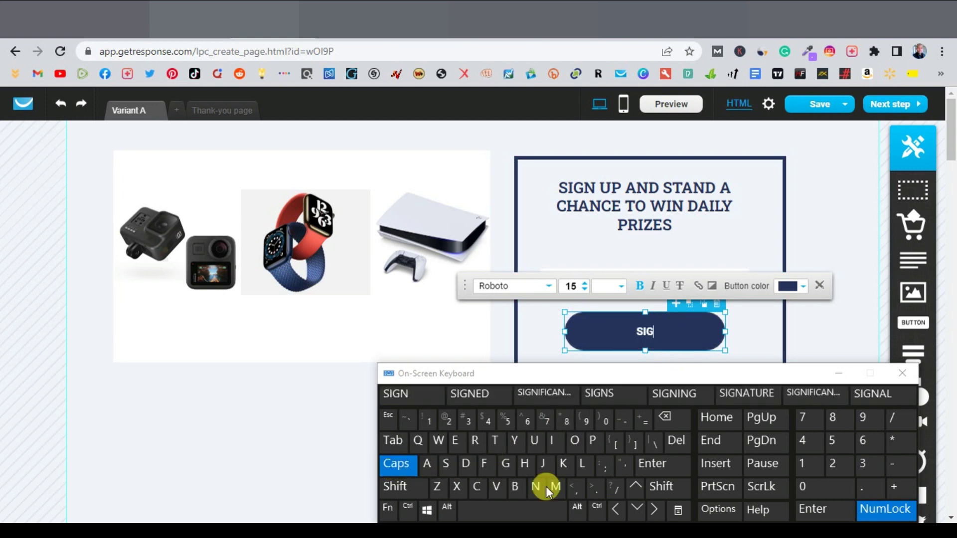
text(N UP)
key(Left)
key(Left)
click(841, 374)
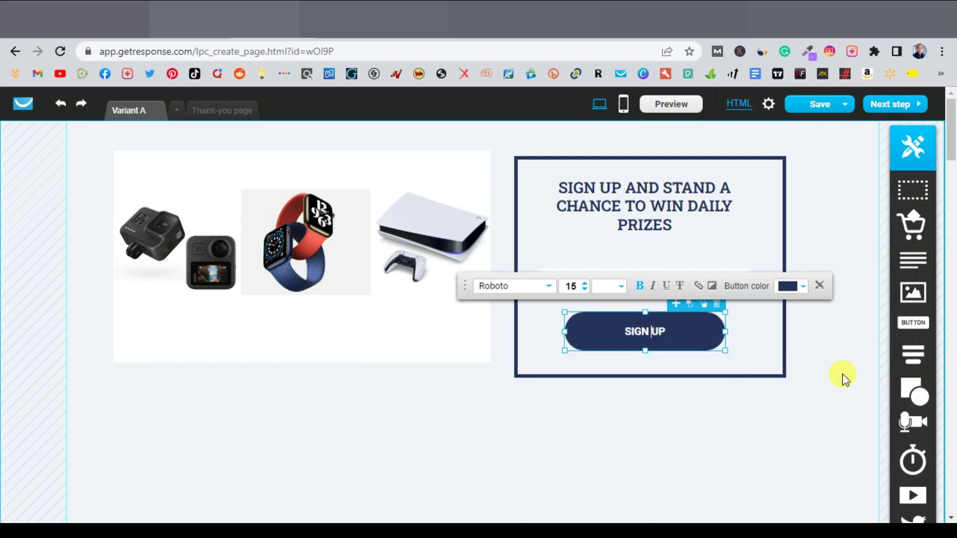
Link the SIGN UP button to the web address copied from the open Linktree page, linktr.ee/EntrepreneurialMentor
click(698, 287)
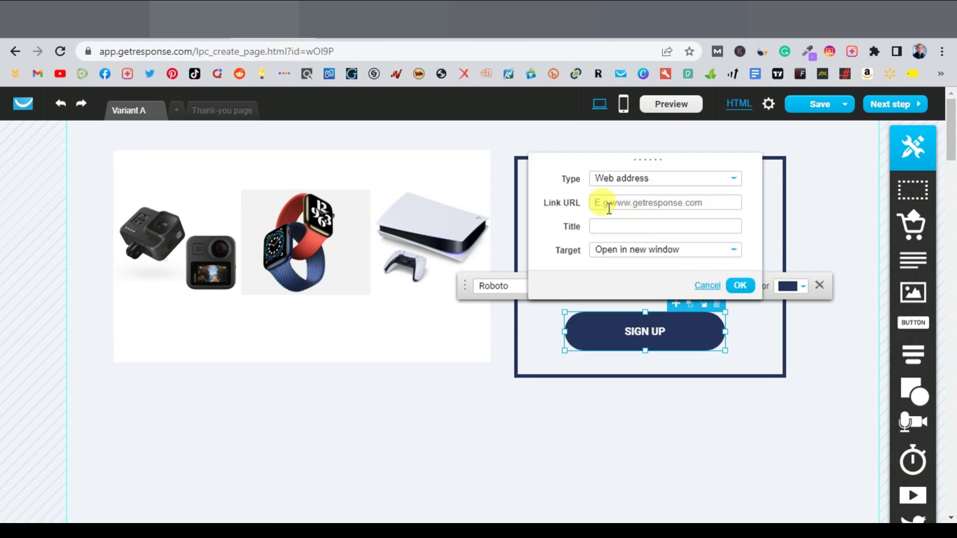
click(373, 19)
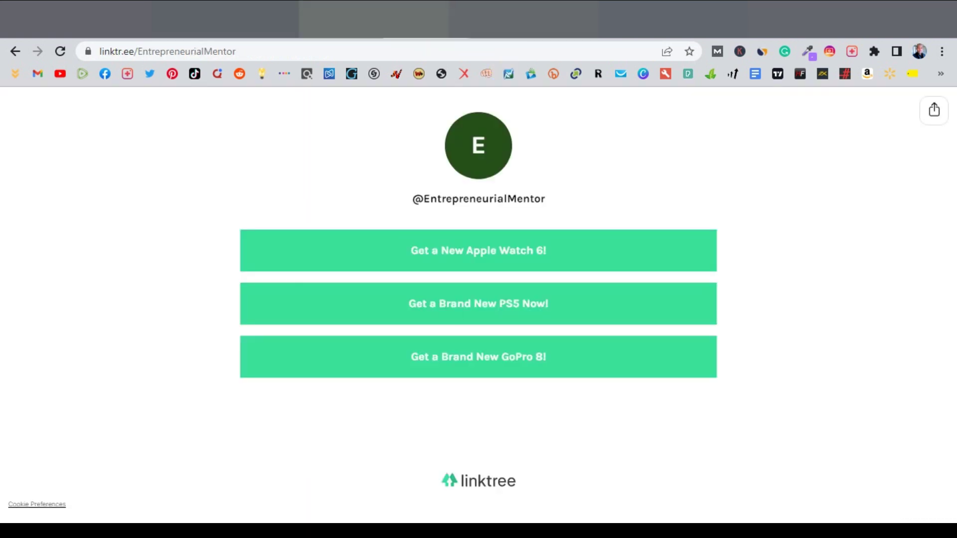
click(157, 50)
right_click(169, 49)
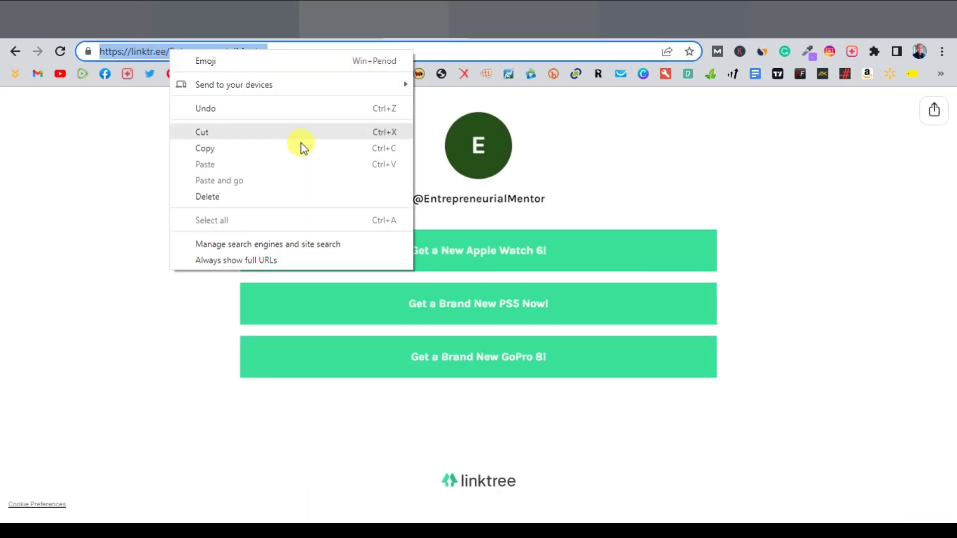
click(242, 149)
click(683, 19)
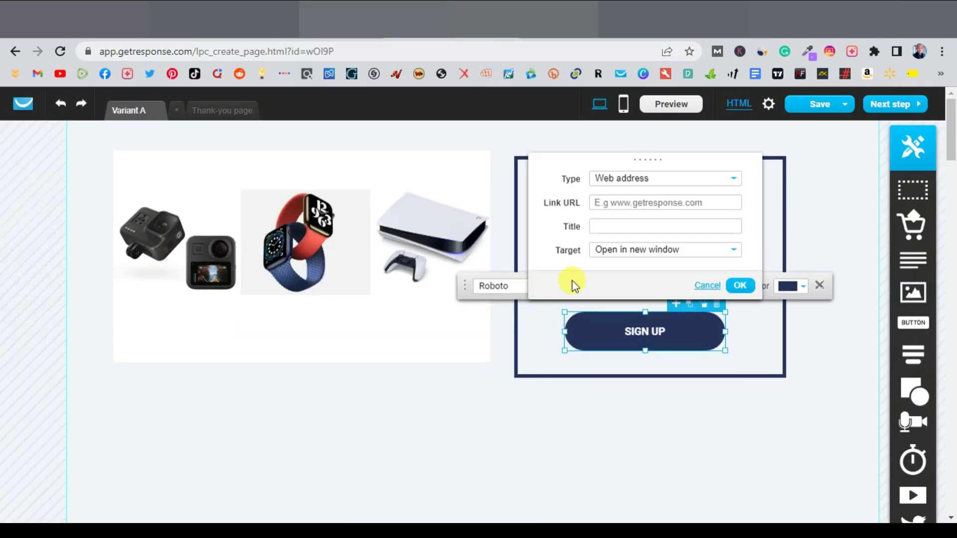
click(614, 226)
right_click(612, 201)
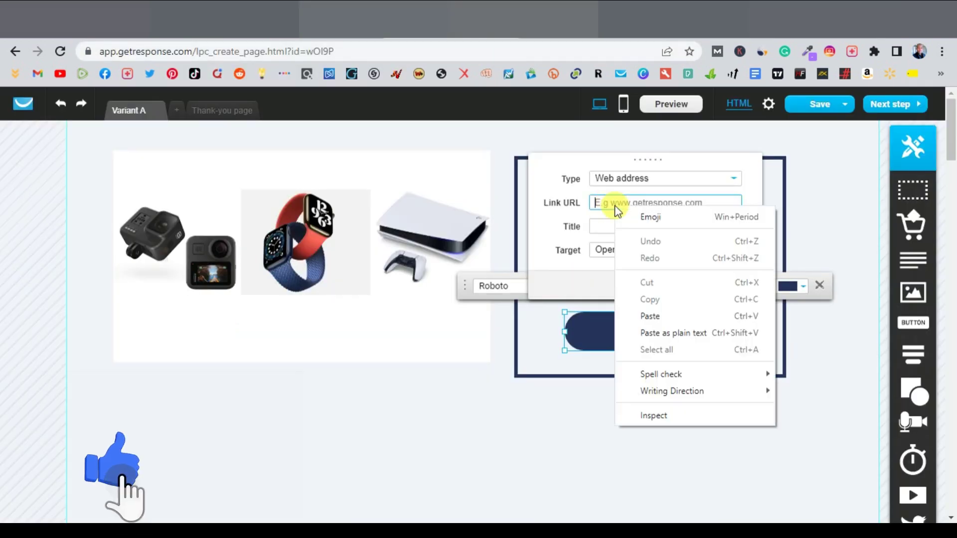
click(654, 314)
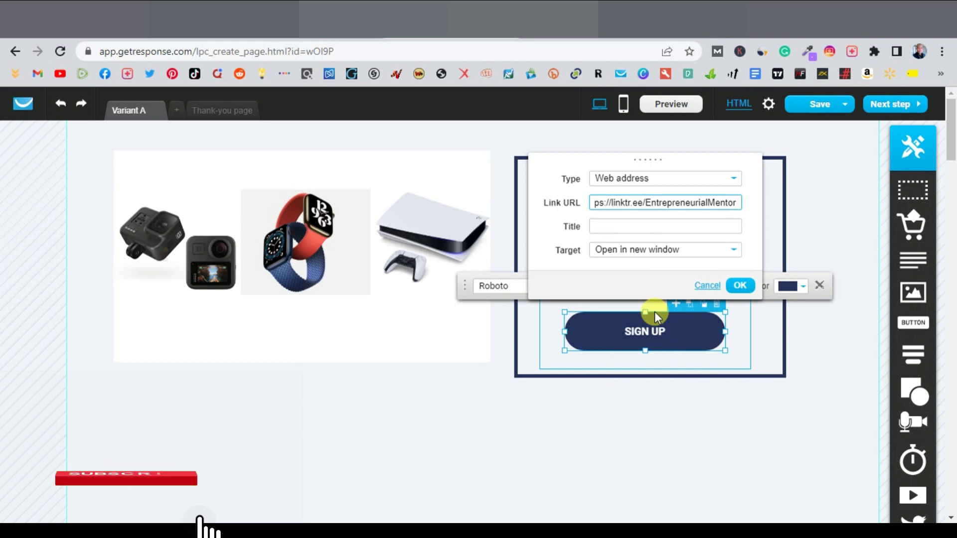
click(742, 287)
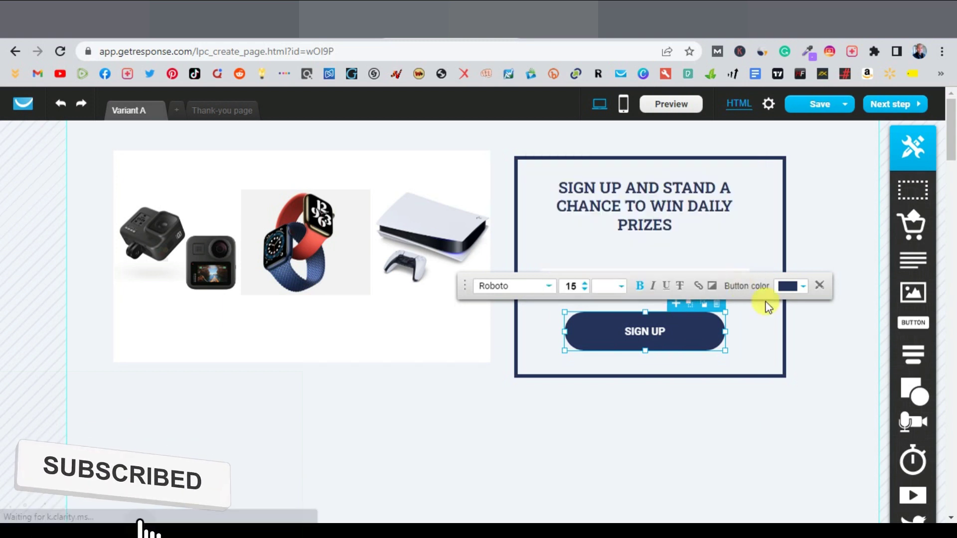
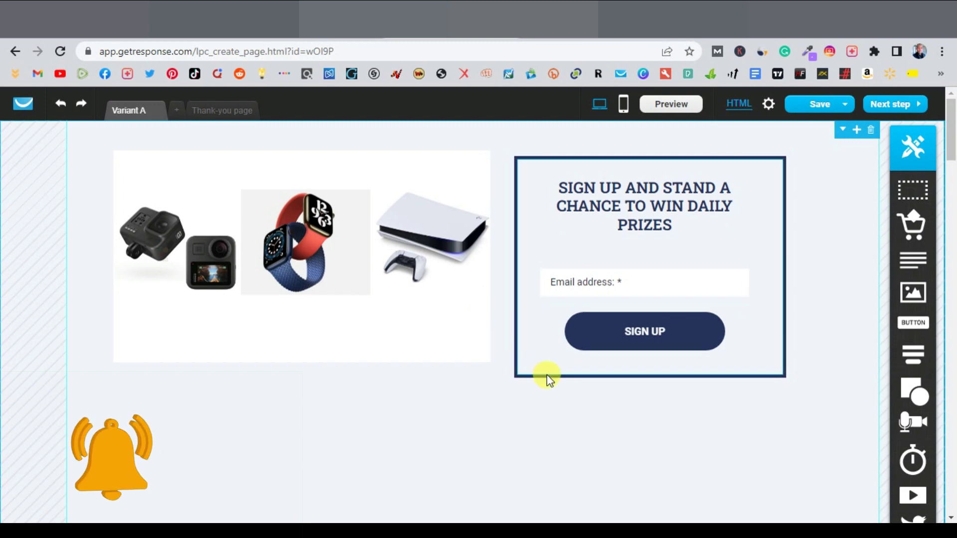
Delete the placeholder section below the form that holds the "Include a paragraph of text here" text
scroll(523, 368, down, 8)
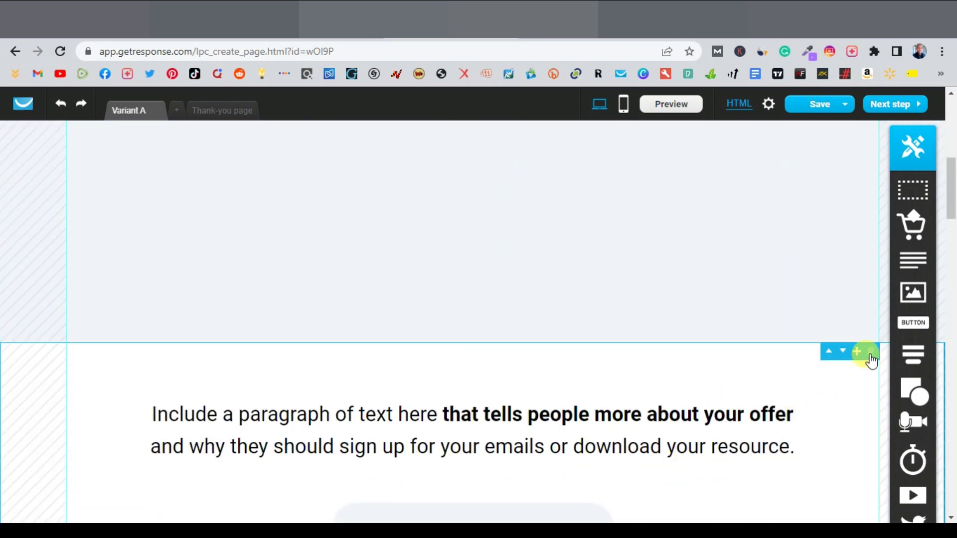
click(870, 352)
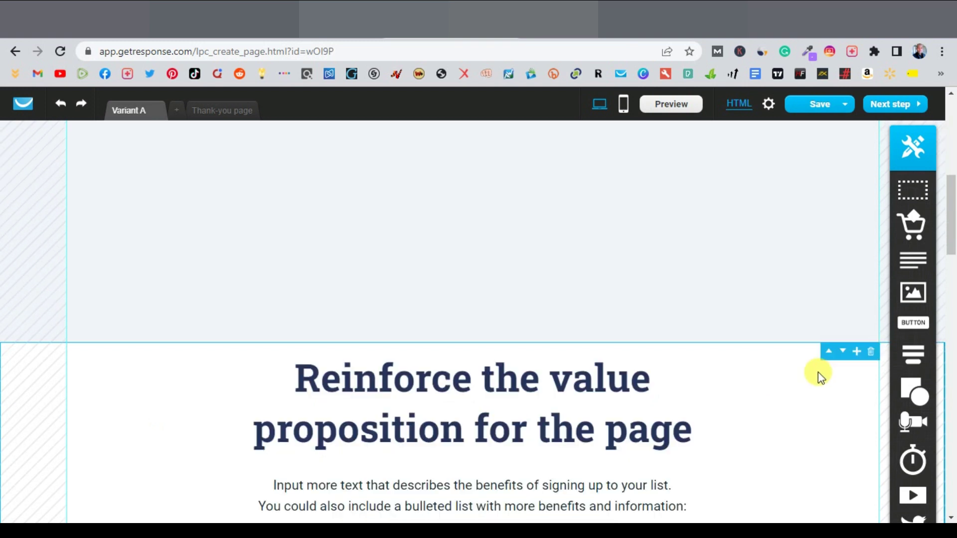
Delete the remaining placeholder sections below the form: the value proposition, "What others say" and closing argument sections
click(870, 354)
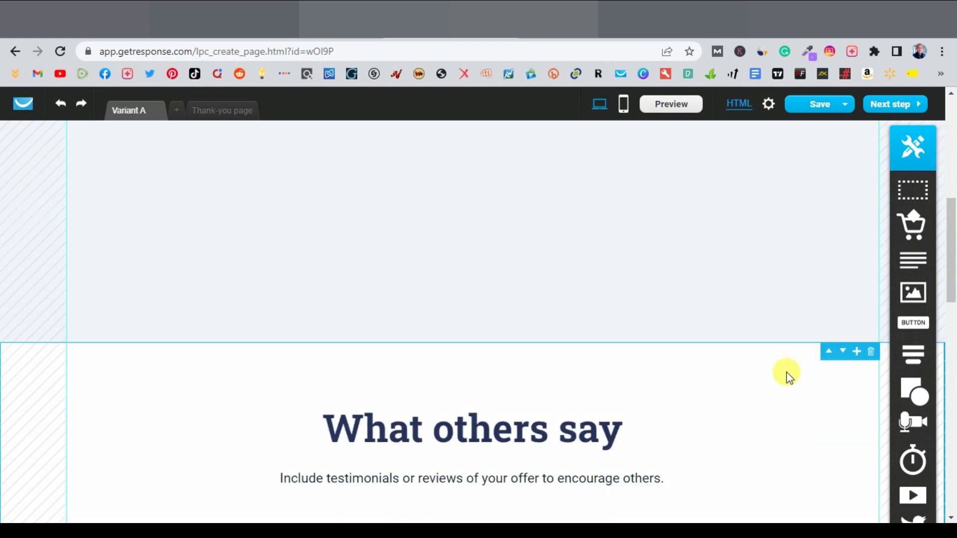
click(870, 354)
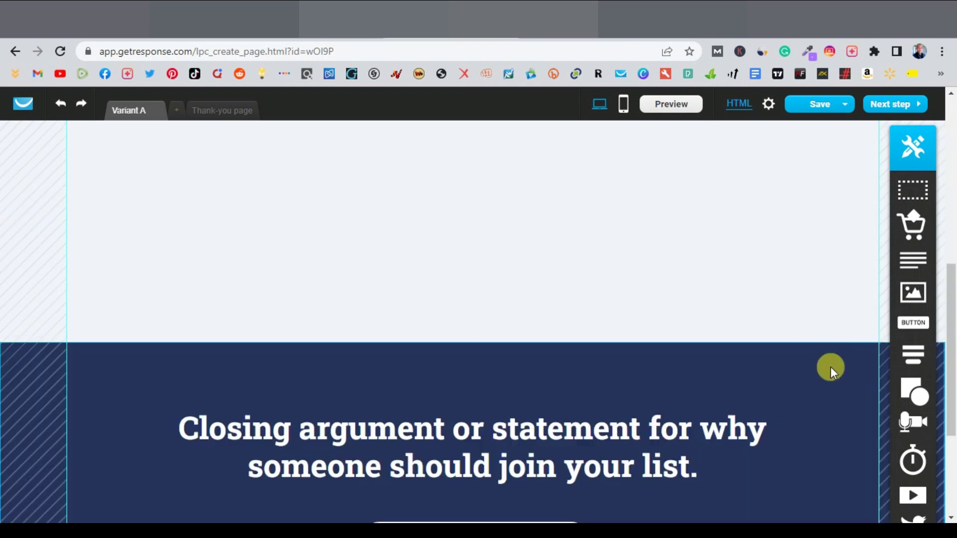
click(871, 354)
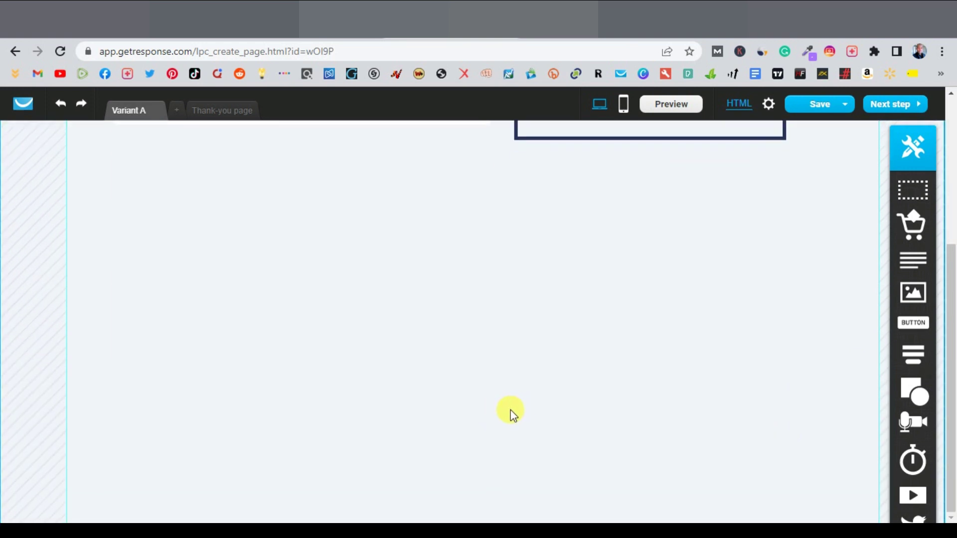
scroll(573, 421, up, 5)
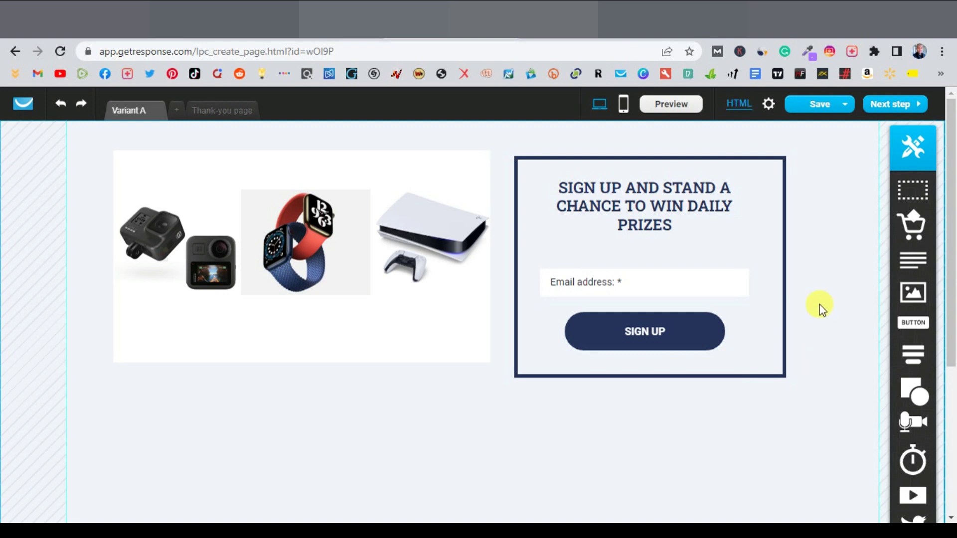
Create the mobile version of the landing page and move its SIGN UP button onto the form's blank button
click(623, 105)
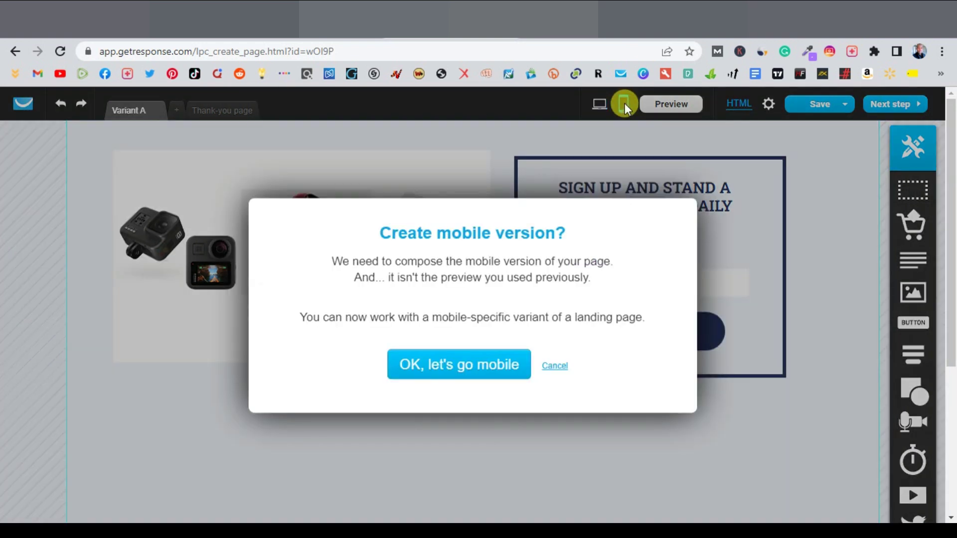
click(451, 360)
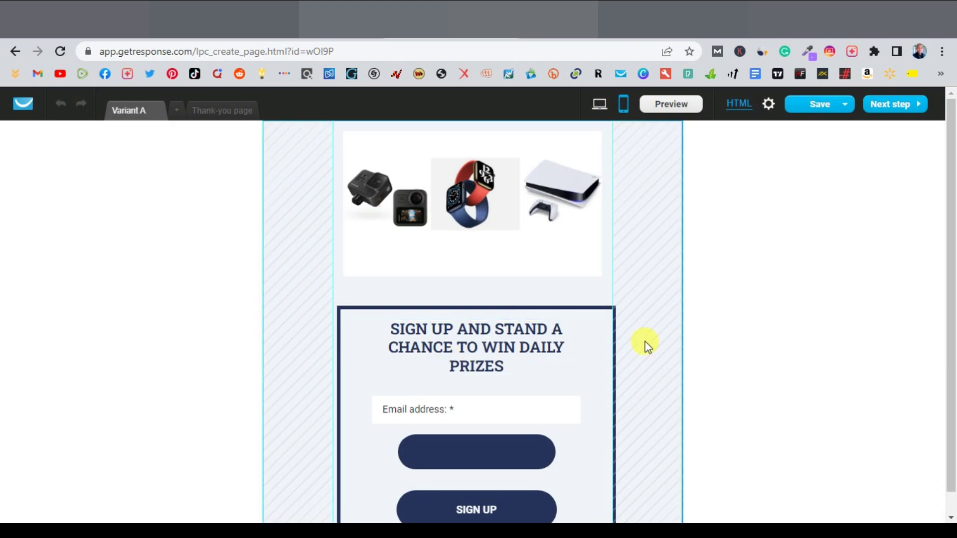
scroll(647, 343, down, 1)
drag(489, 492, 490, 441)
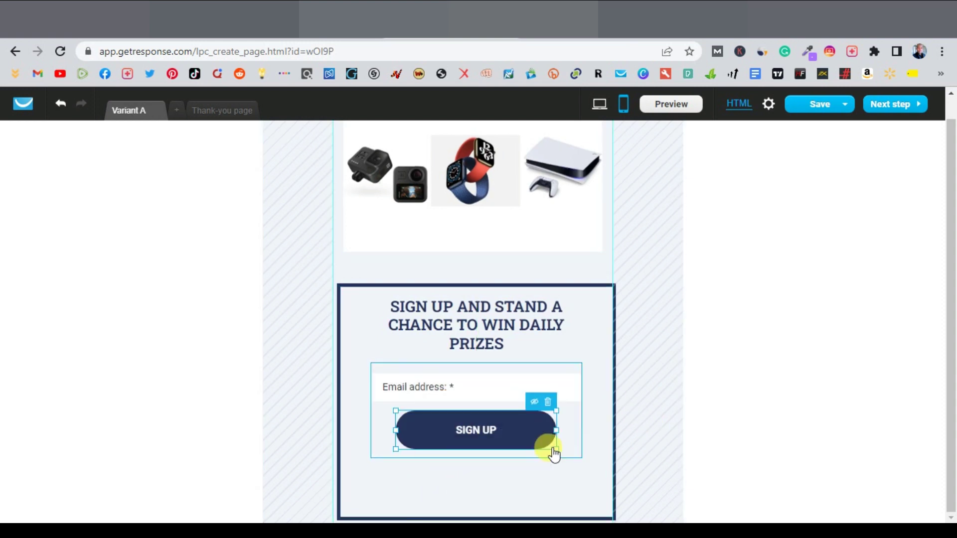
Shorten the bordered box around the mobile sign-up form so it ends just below the SIGN UP button
click(471, 513)
drag(475, 516, 487, 479)
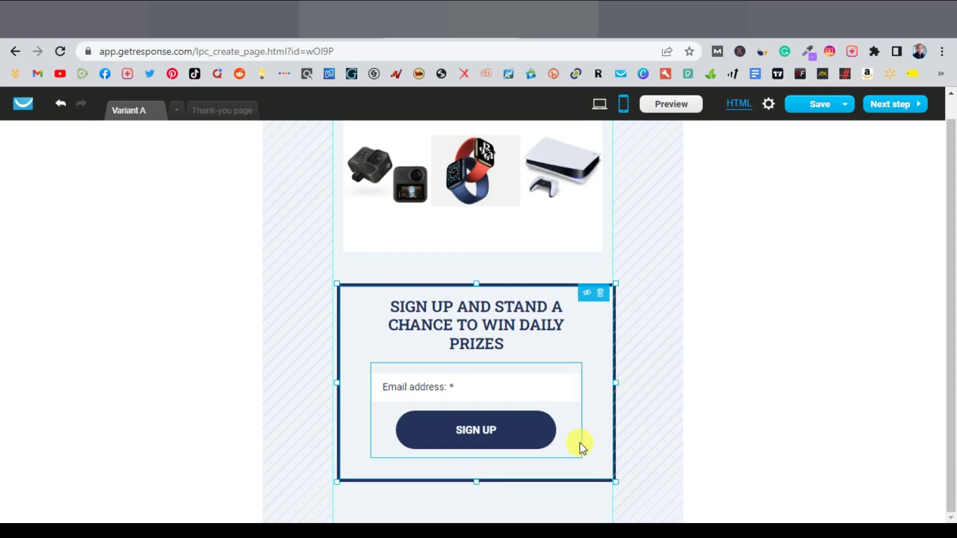
click(653, 413)
scroll(653, 412, up, 1)
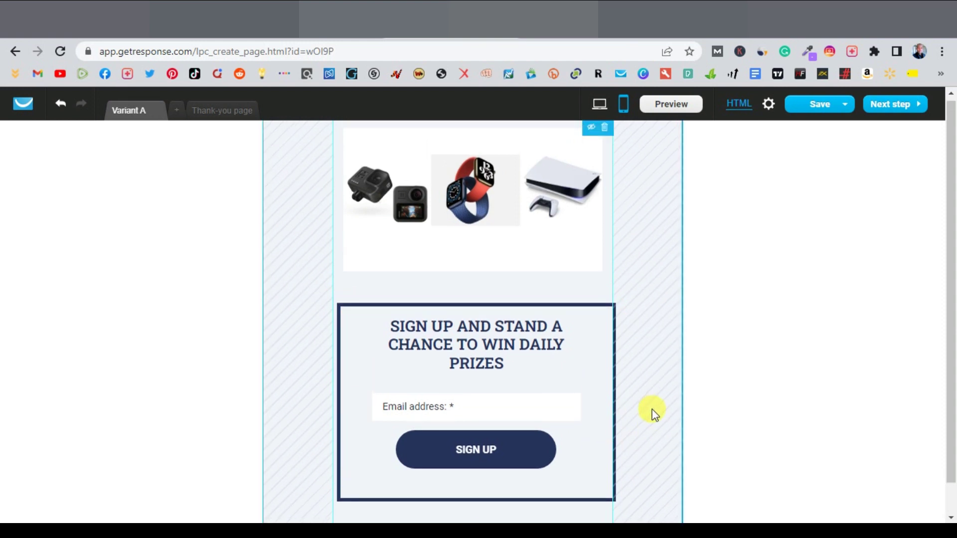
Return to the desktop version, save and exit without a mobile thank-you page, and publish the Givaways landing page
click(599, 106)
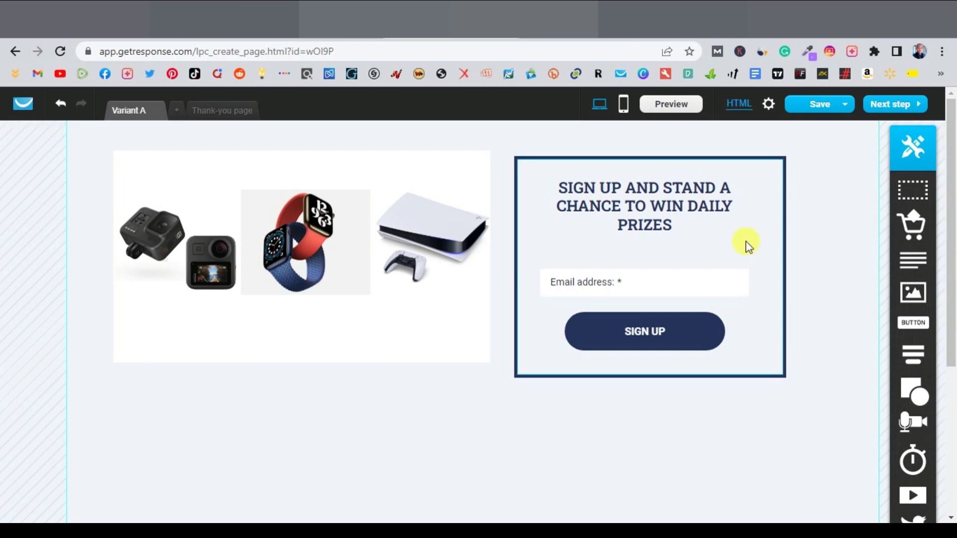
mouse_move(836, 116)
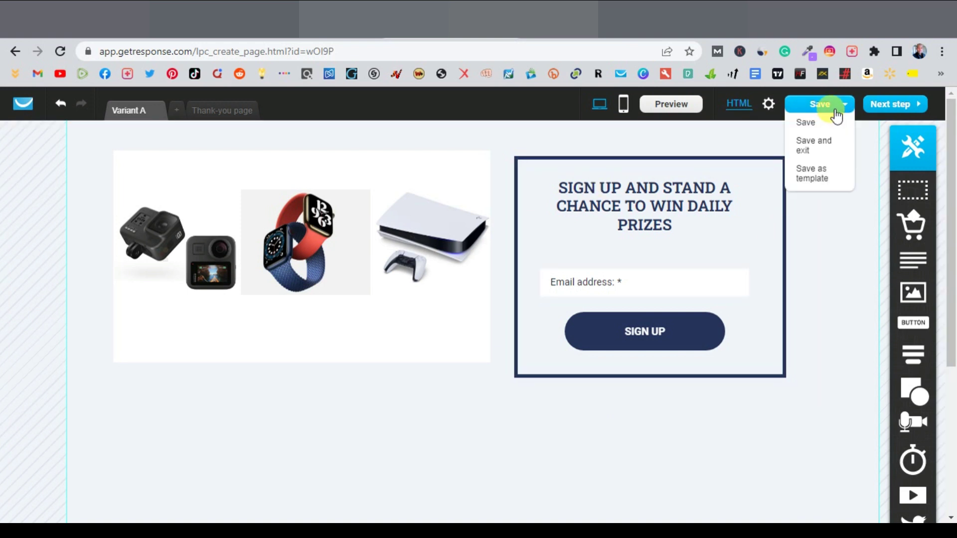
click(804, 145)
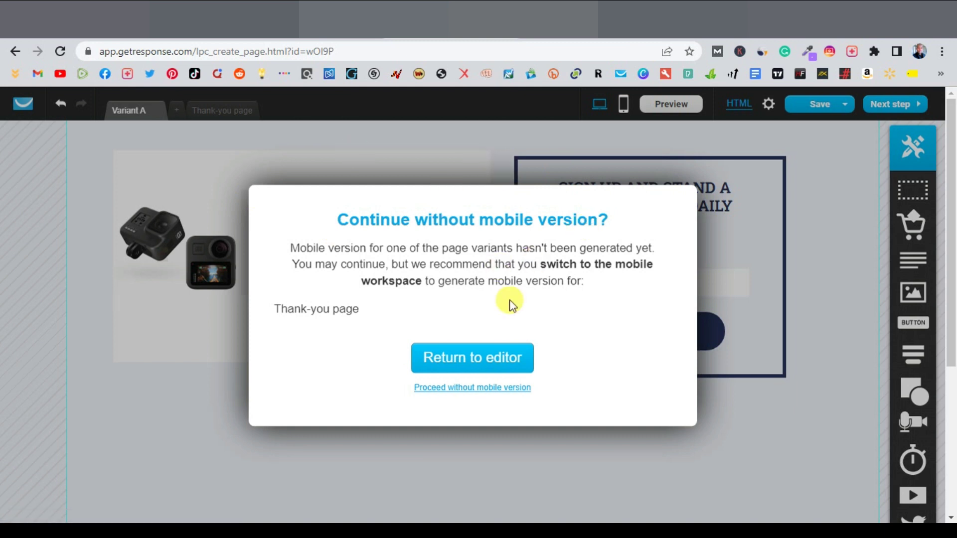
click(471, 388)
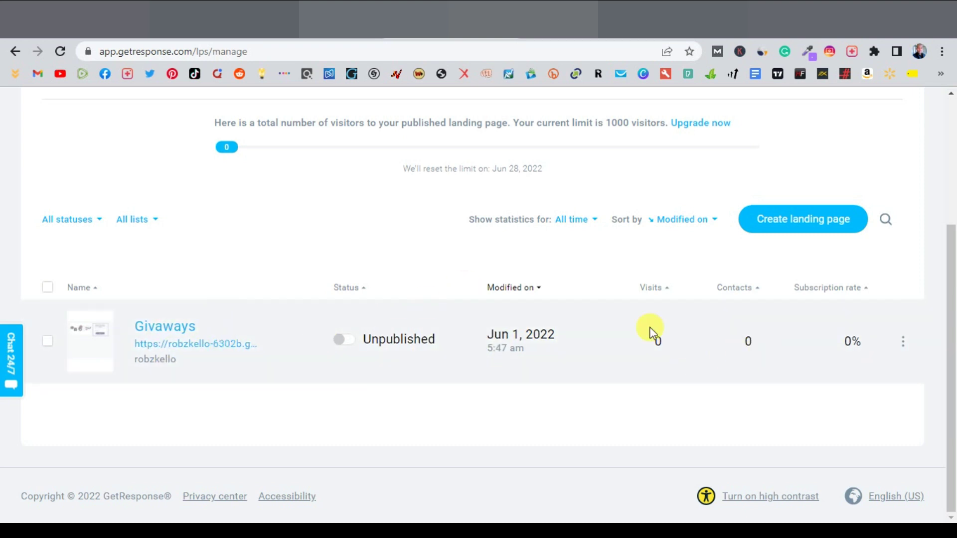
click(345, 342)
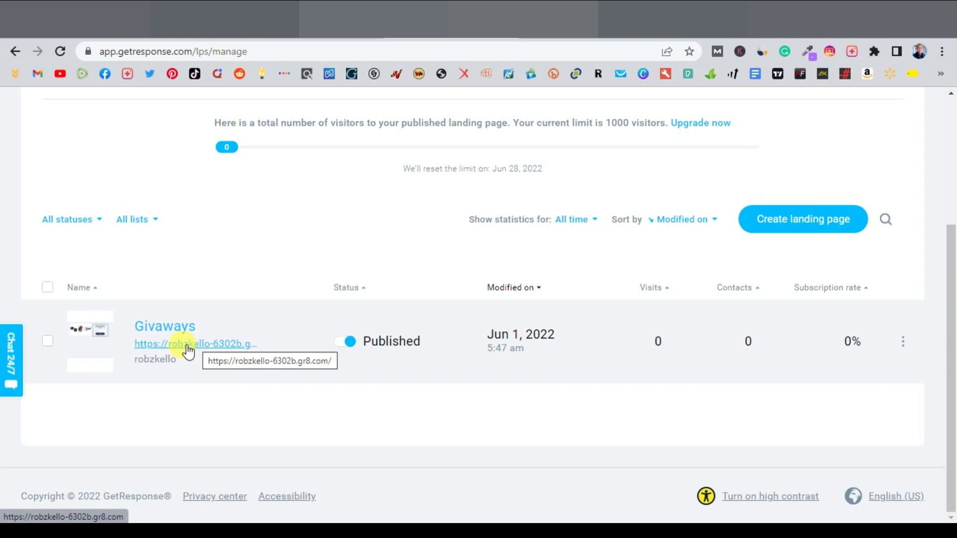
Switch to Google Ads and start a new campaign with the Website traffic objective and the default Page views conversion goal
click(523, 20)
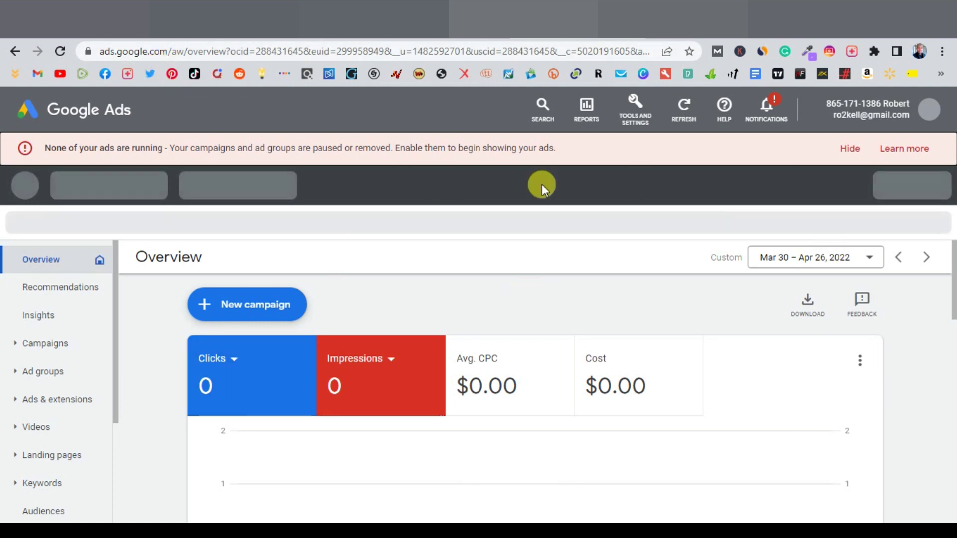
click(242, 305)
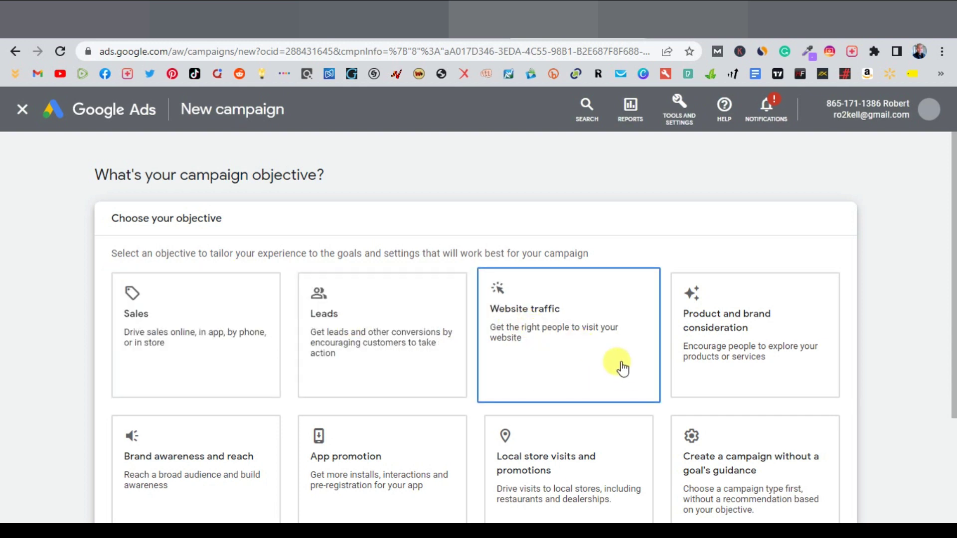
click(566, 355)
scroll(566, 351, down, 7)
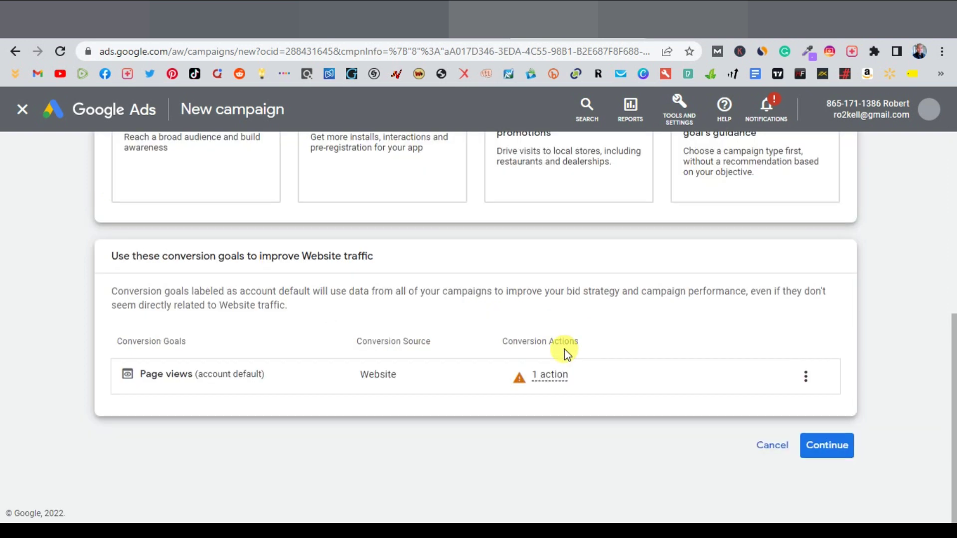
click(830, 445)
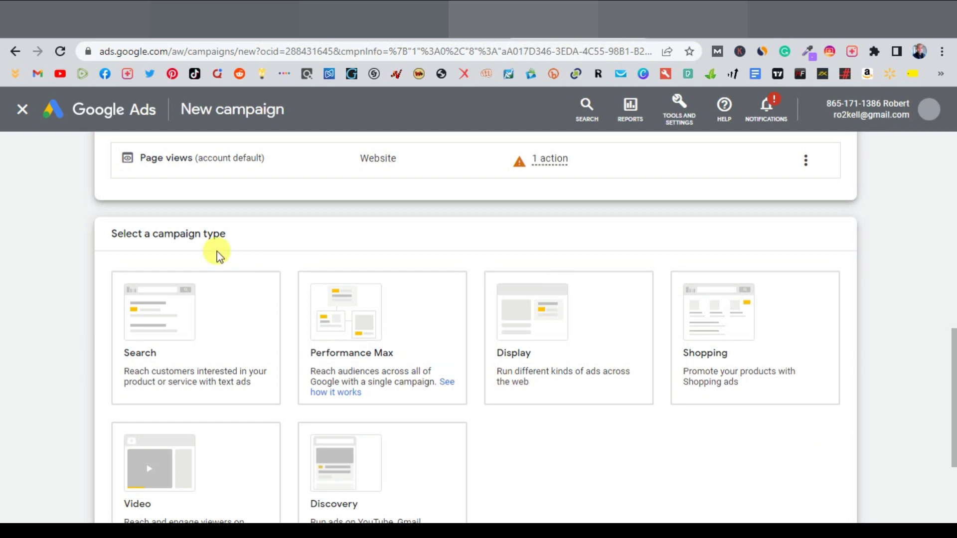
Choose Search as the campaign type, name the campaign "Give-aways" and continue to its settings
click(141, 394)
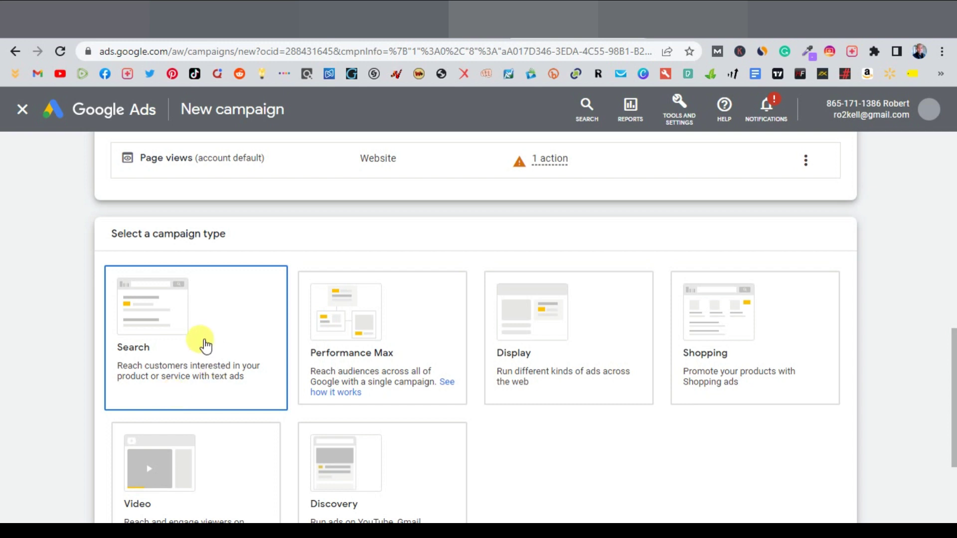
scroll(206, 345, down, 8)
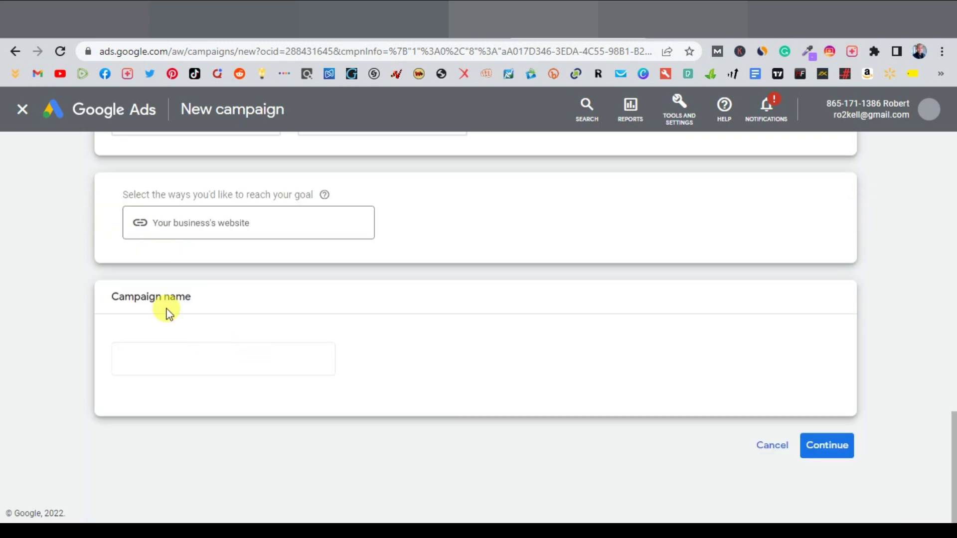
triple_click(204, 364)
click(396, 490)
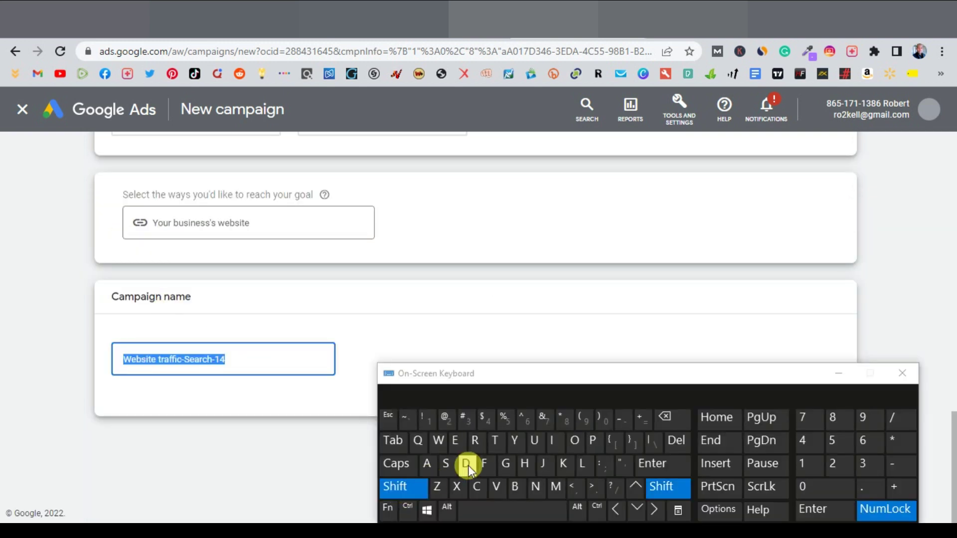
text(Give-aways)
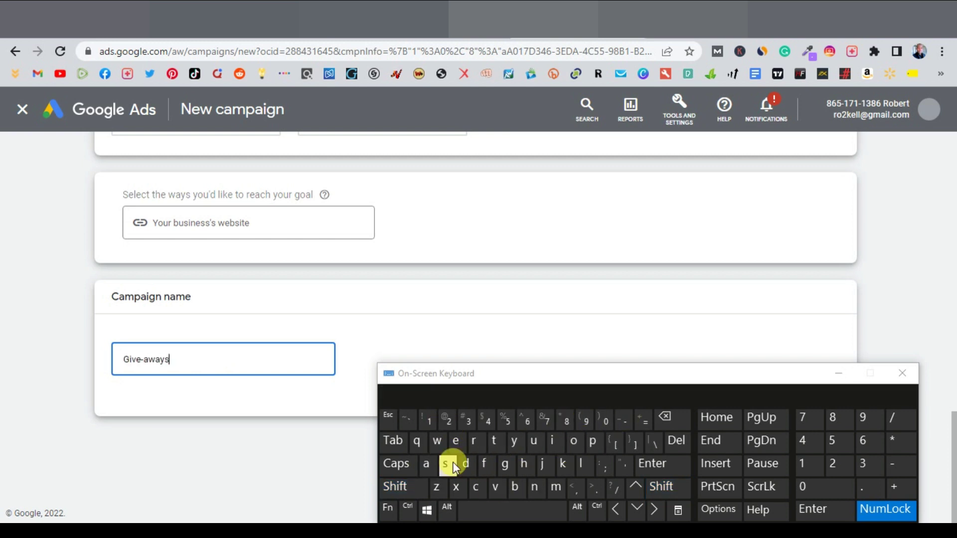
click(838, 373)
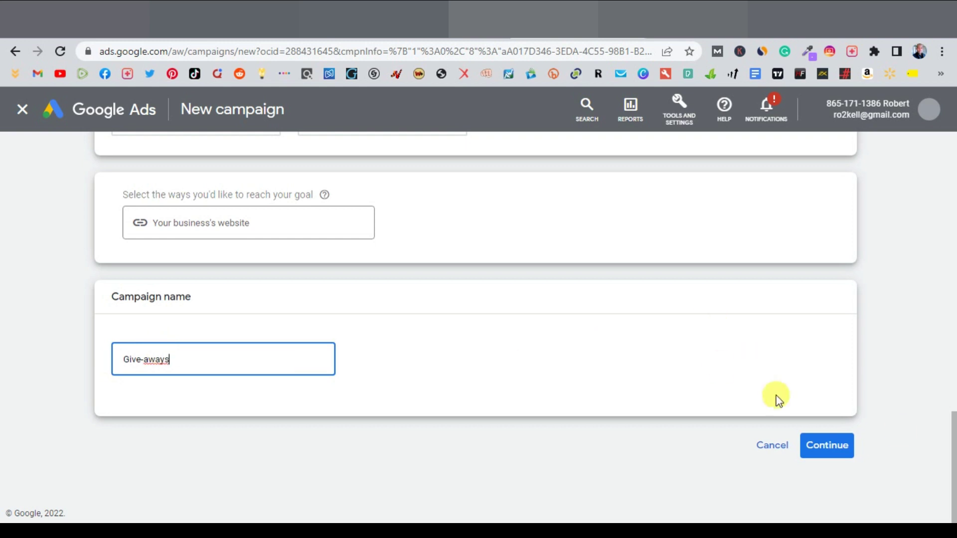
click(828, 446)
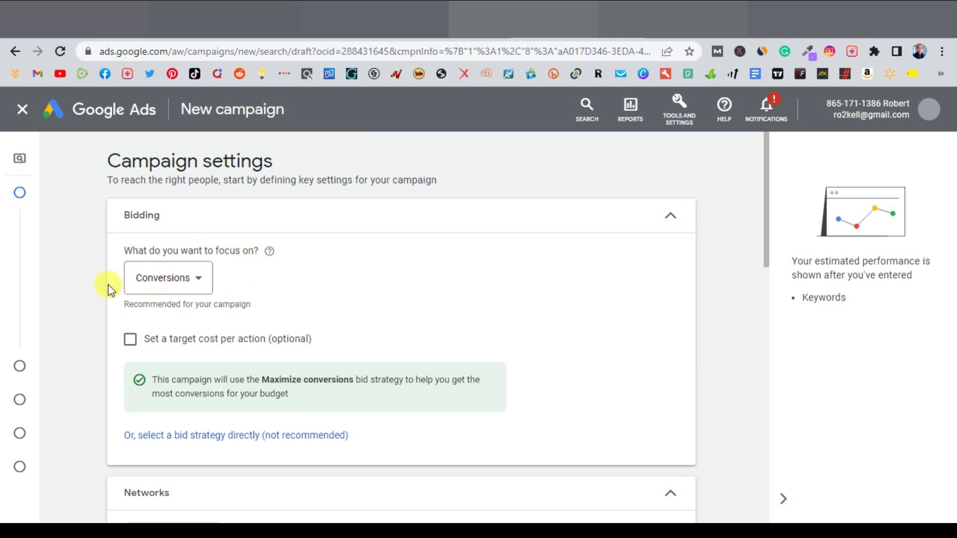
Keep Conversions as the bidding focus and exclude the Google Display Network from the campaign's networks
click(202, 285)
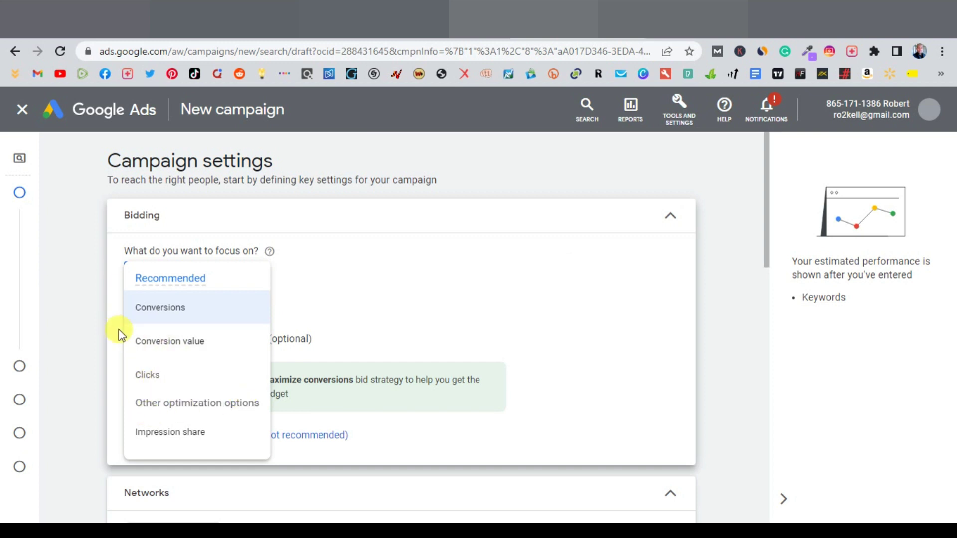
click(85, 295)
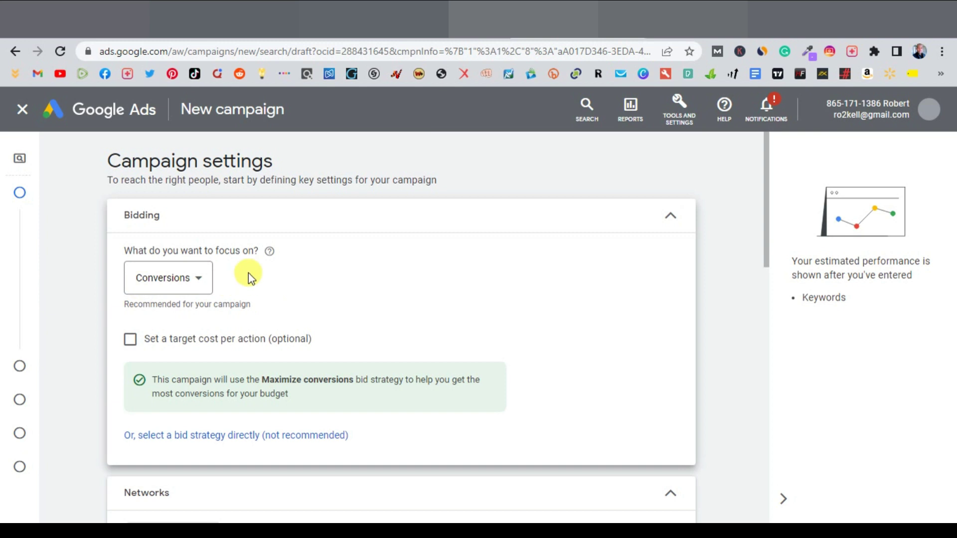
scroll(273, 273, down, 4)
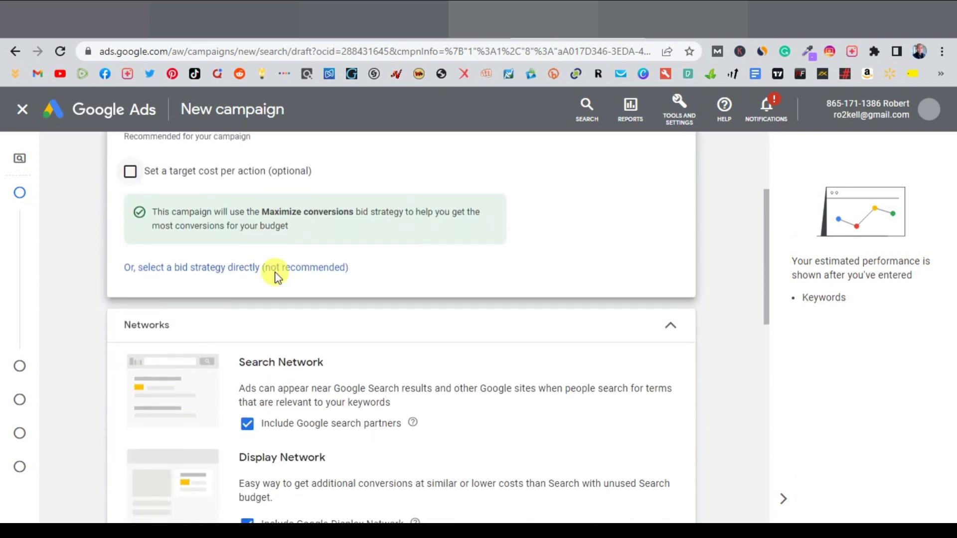
scroll(343, 279, down, 1)
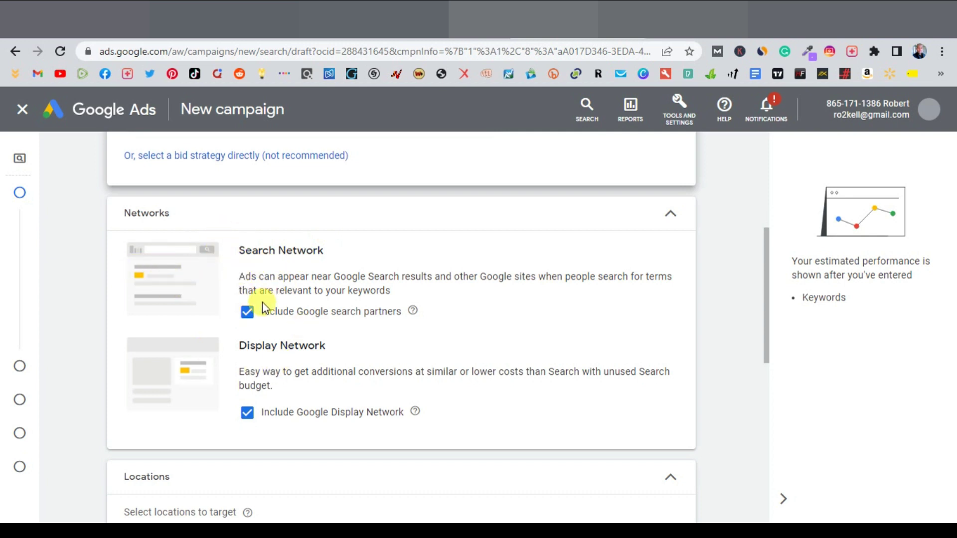
click(246, 413)
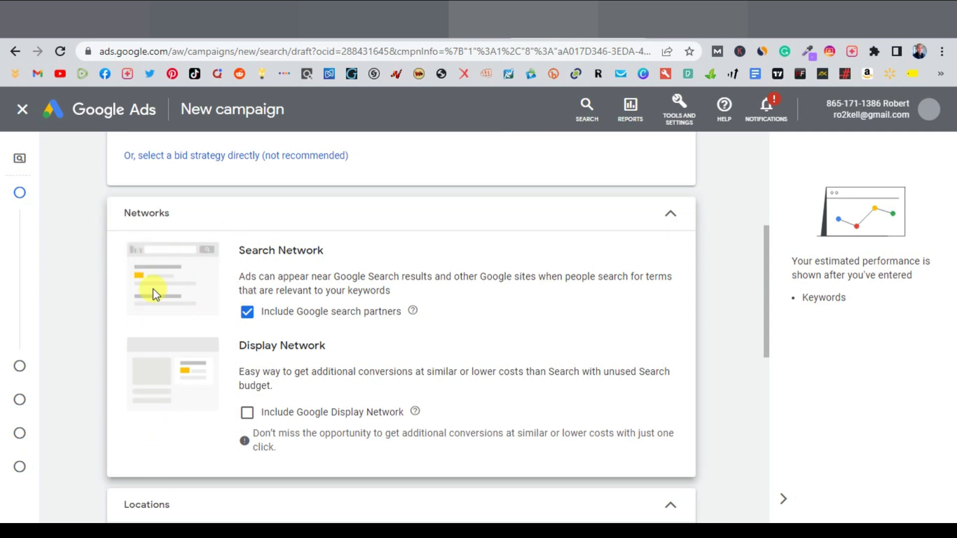
Restrict the campaign's location targeting to the United States
scroll(151, 321, down, 5)
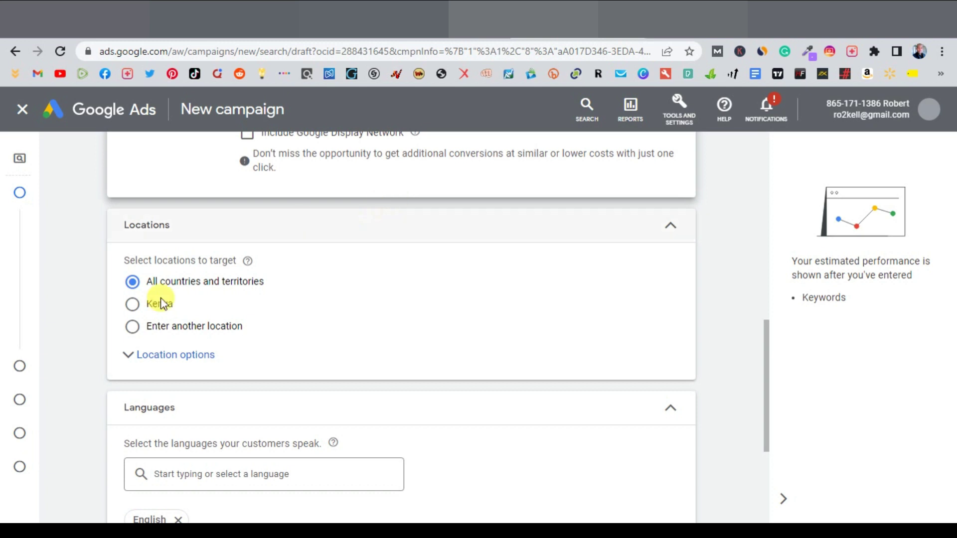
scroll(260, 304, down, 2)
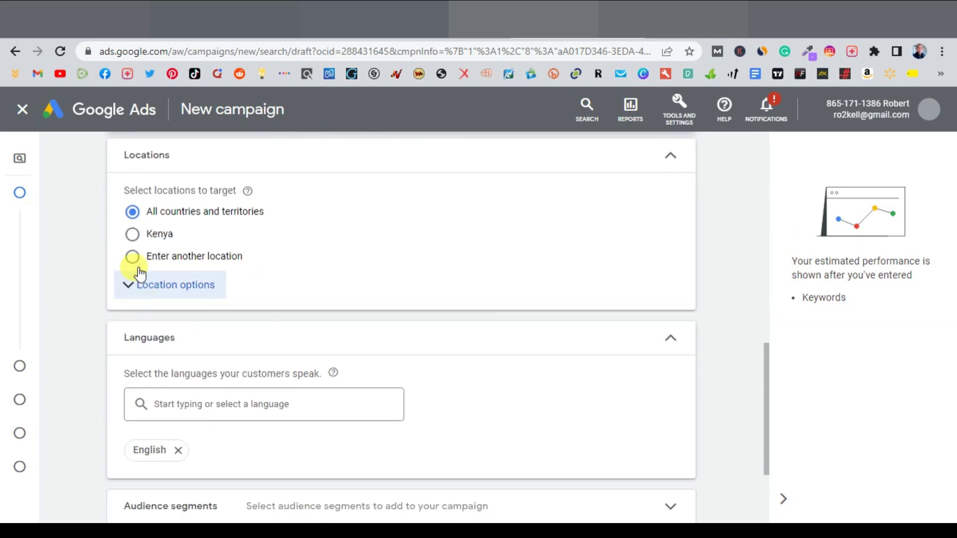
click(133, 257)
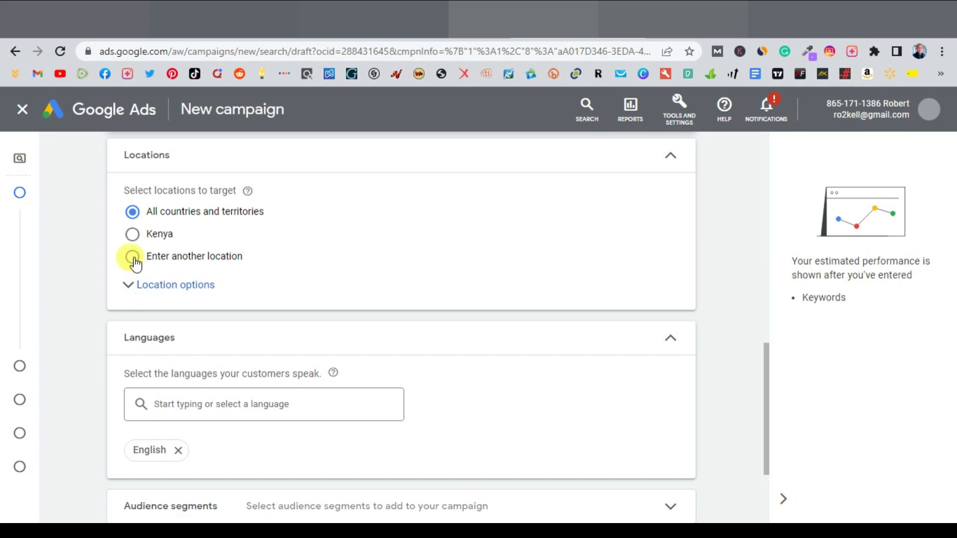
click(182, 297)
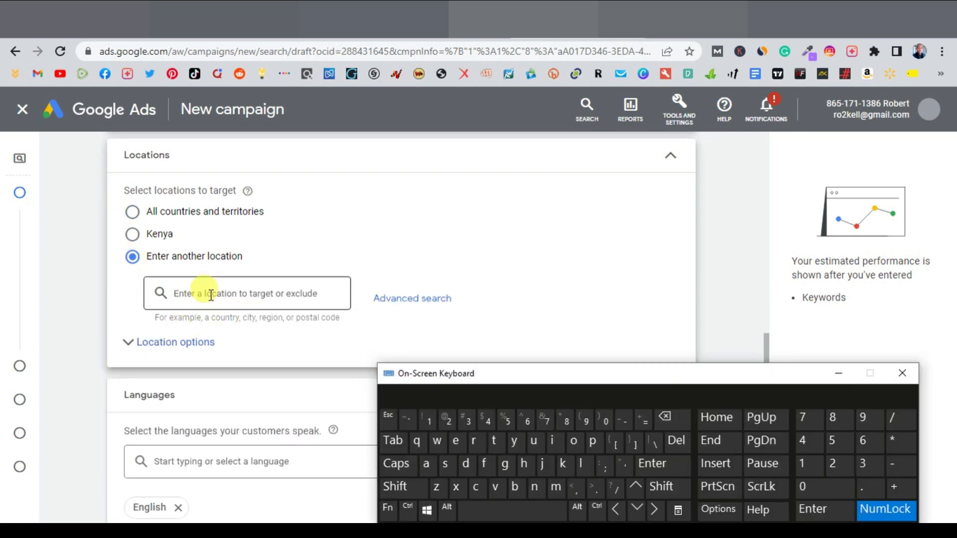
text(un)
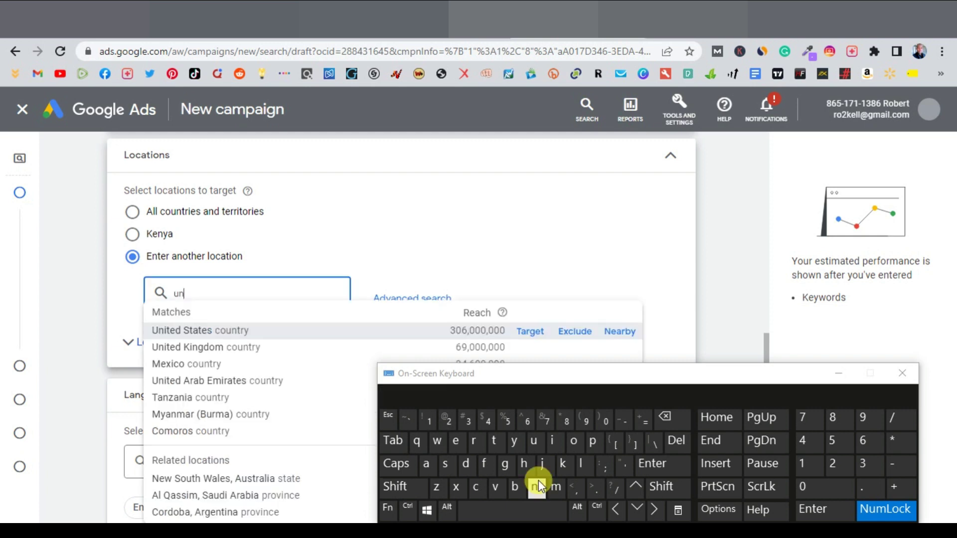
click(531, 335)
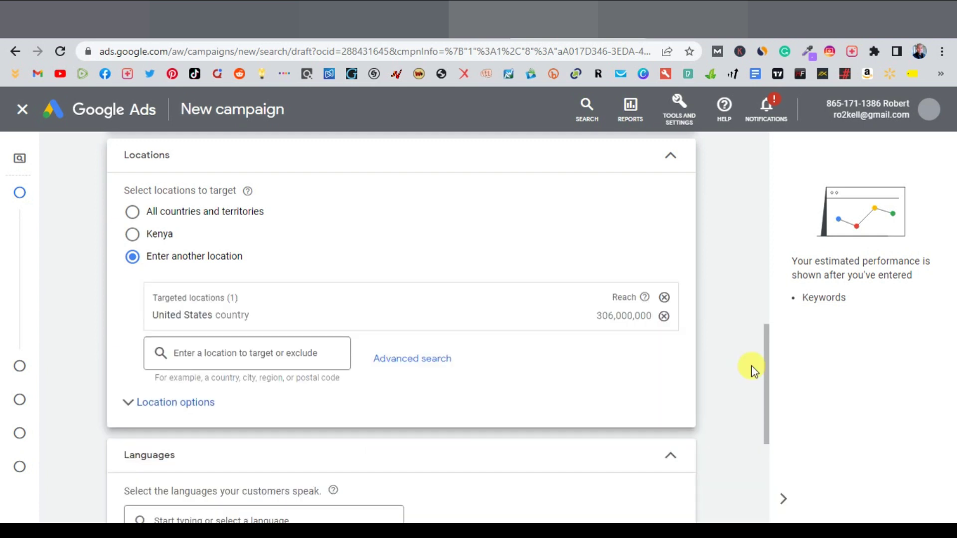
Review the campaign's language setting and look through the suggested audience segments without selecting any
scroll(505, 331, down, 4)
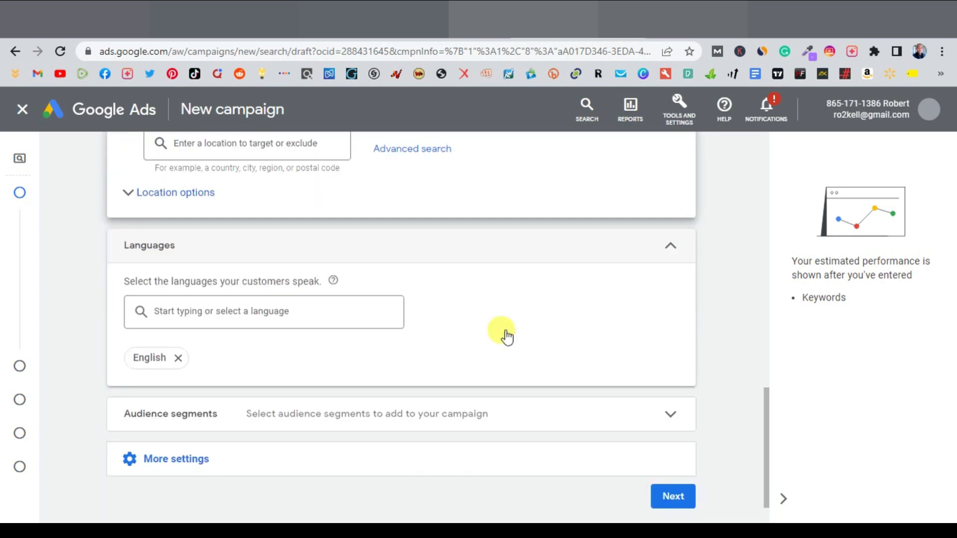
scroll(506, 337, down, 1)
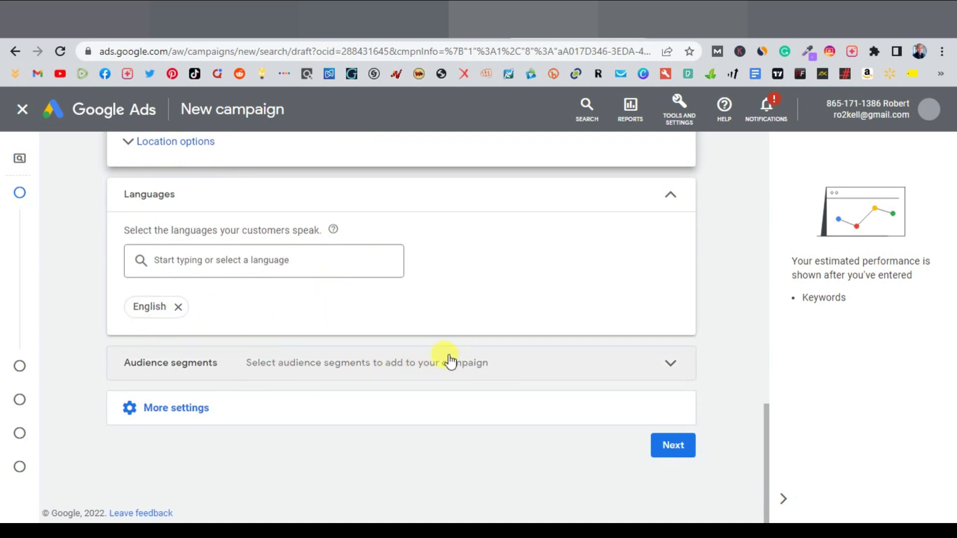
click(671, 368)
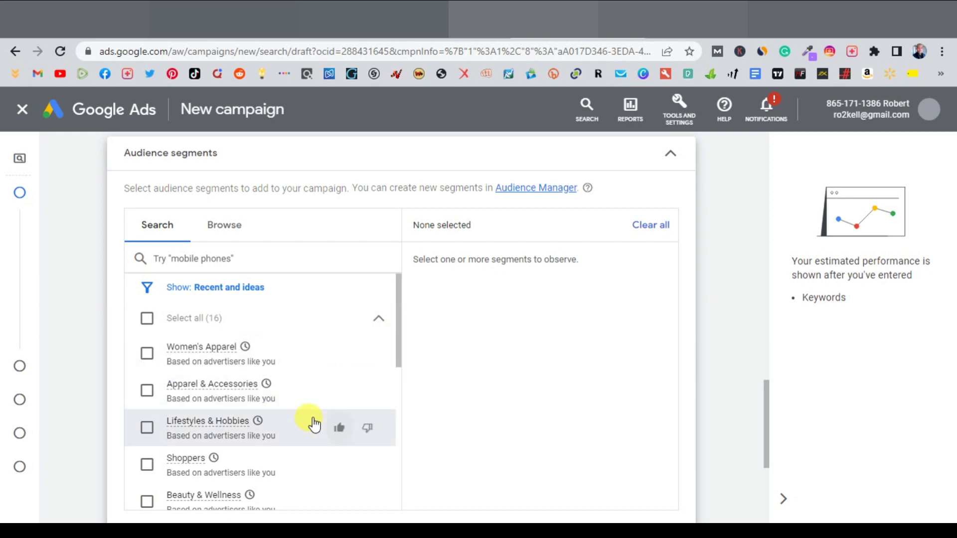
scroll(313, 424, down, 4)
scroll(293, 435, down, 2)
scroll(272, 436, up, 6)
scroll(294, 404, up, 1)
scroll(319, 398, down, 5)
scroll(350, 439, down, 2)
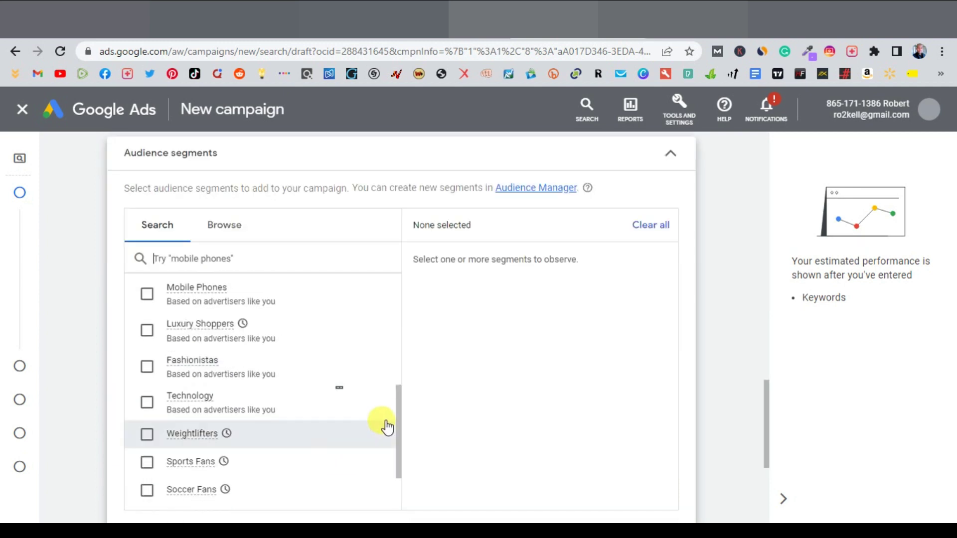
click(671, 156)
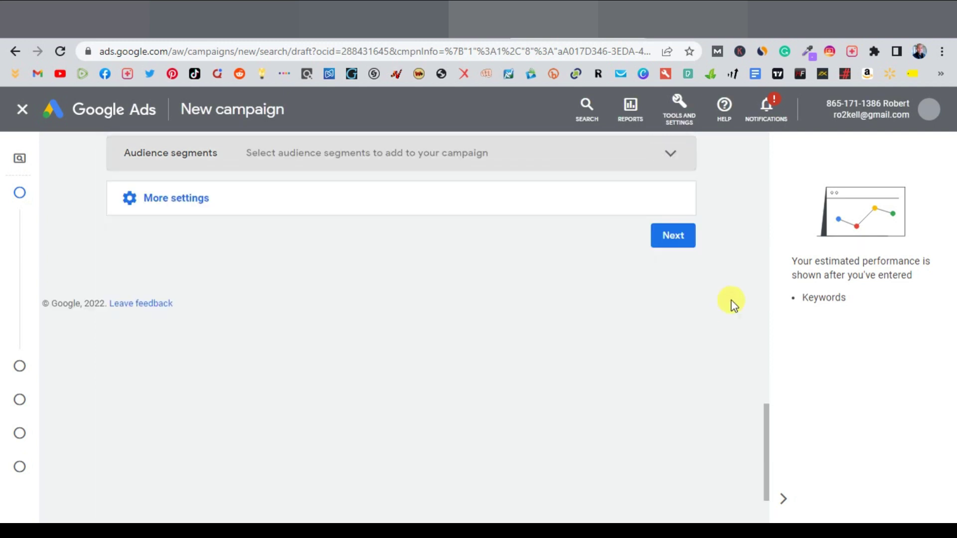
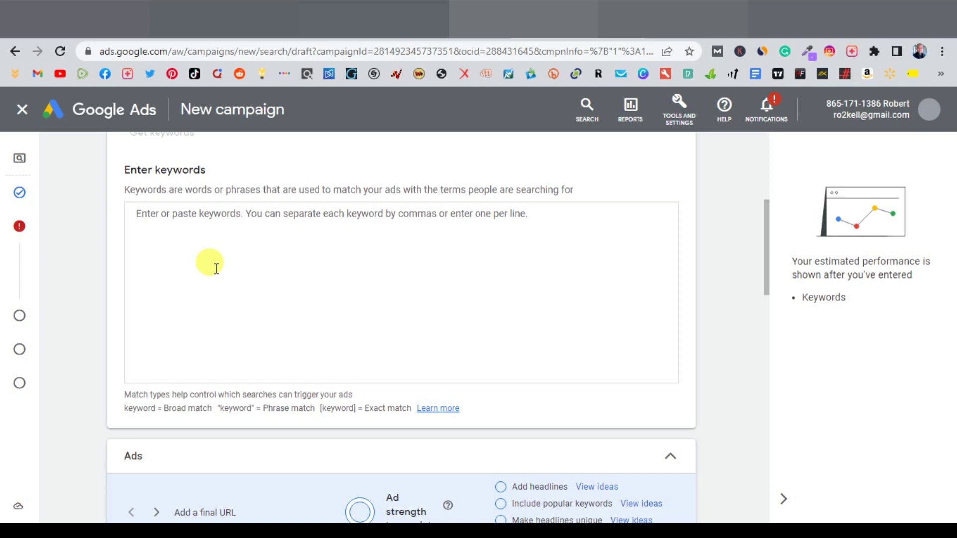
Enter "video games" and "ps5" as ad group keywords on separate lines
key(ctrl+super+o)
click(495, 487)
click(552, 441)
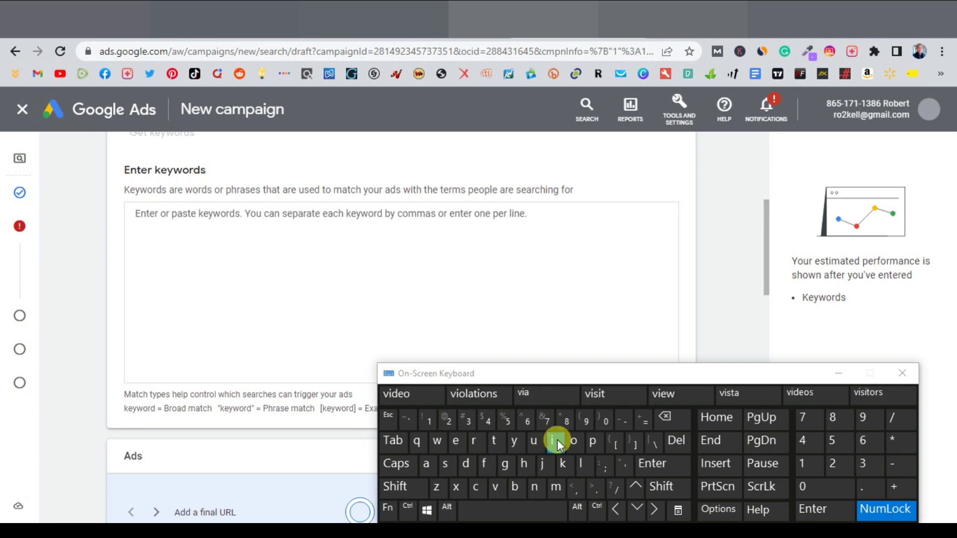
click(398, 394)
click(505, 464)
click(533, 394)
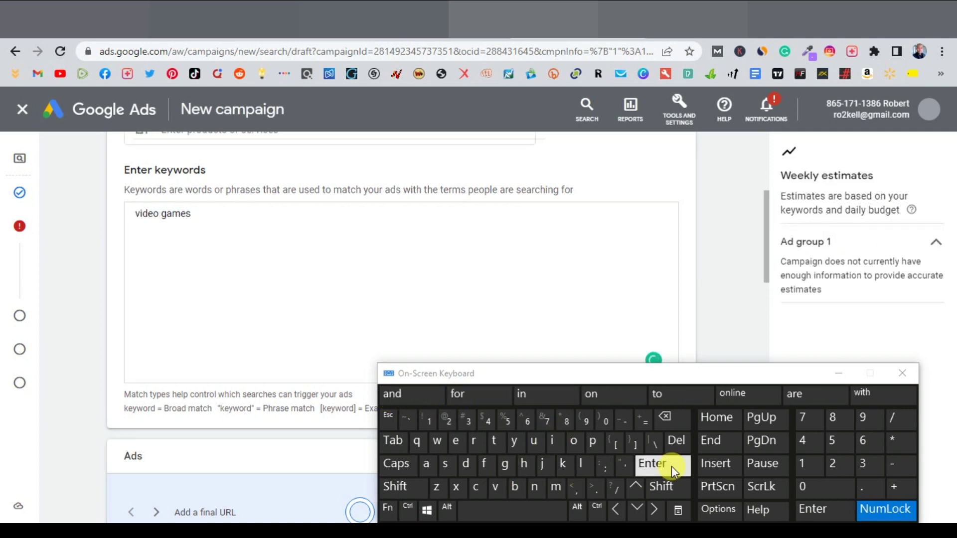
click(672, 466)
click(593, 441)
click(445, 463)
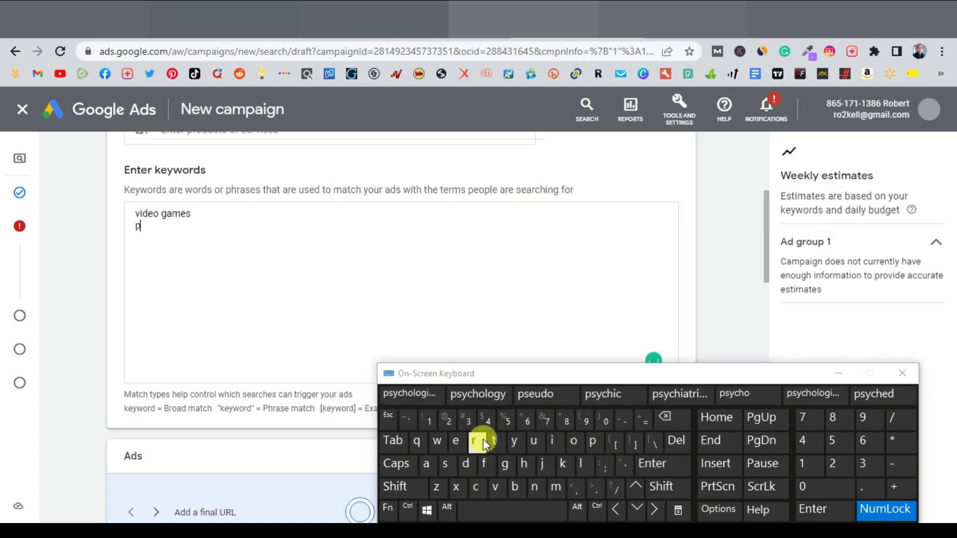
click(505, 420)
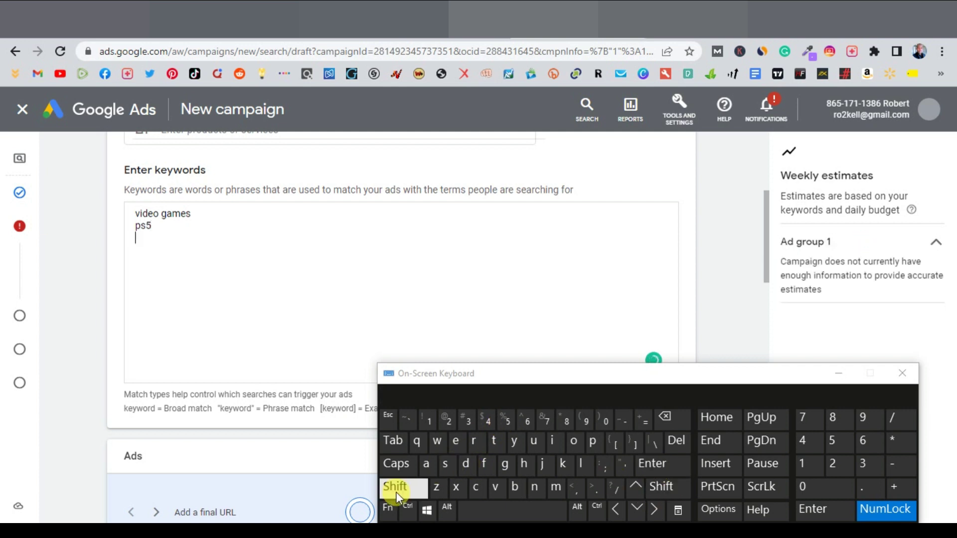
Add the keywords "outdoor camera" and "sports camera" on separate lines
text(outdoor cam)
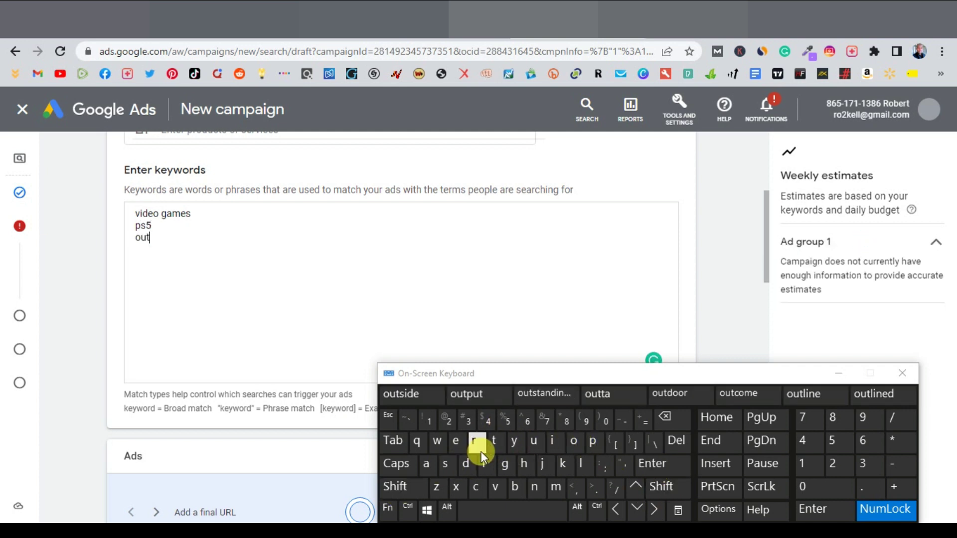
click(456, 440)
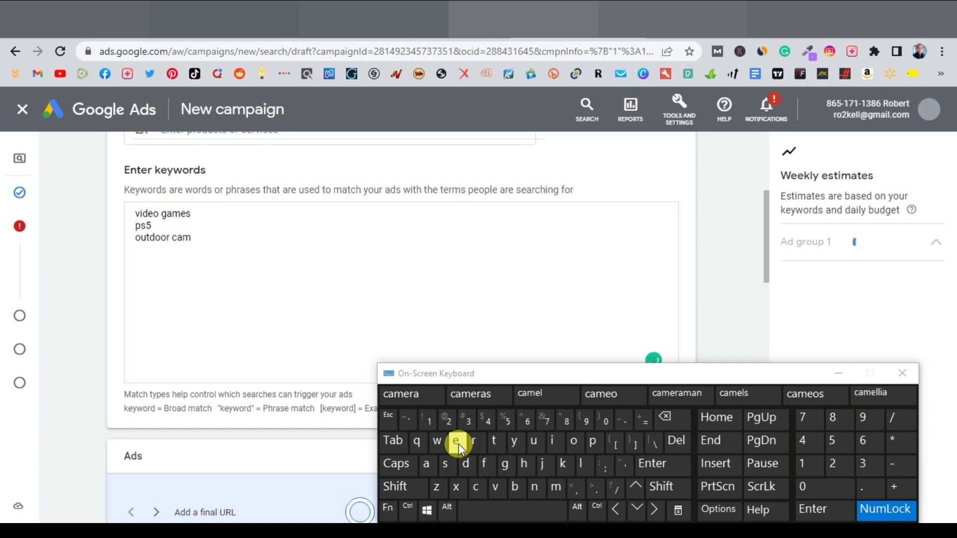
click(420, 399)
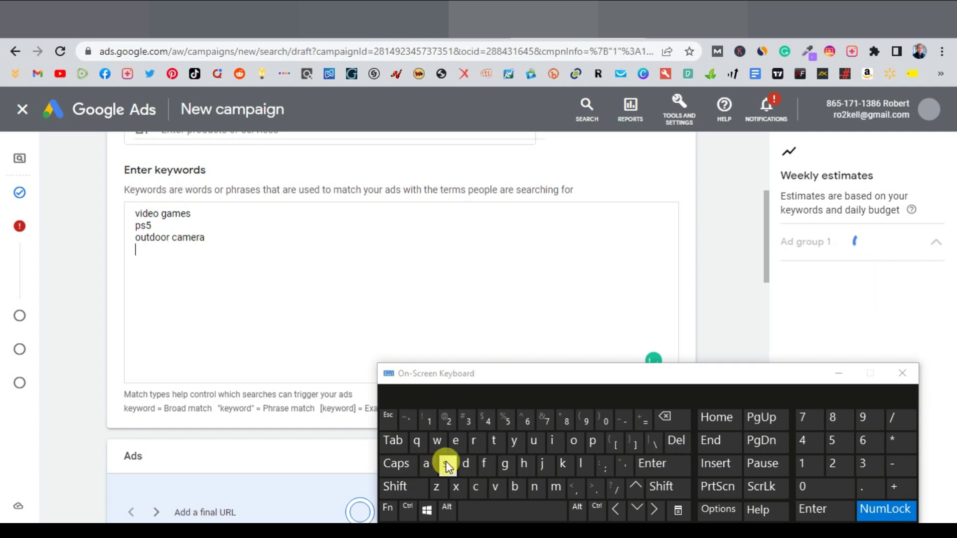
text(sports cam)
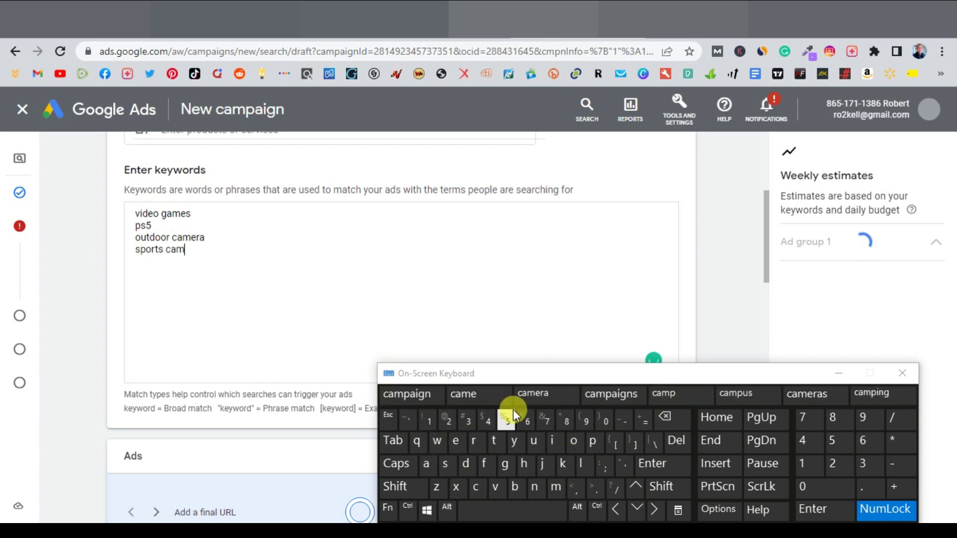
click(532, 394)
key(Return)
Complete the keyword list with "go pro8" and "apple watch" on separate lines
text(go pro8)
key(Return)
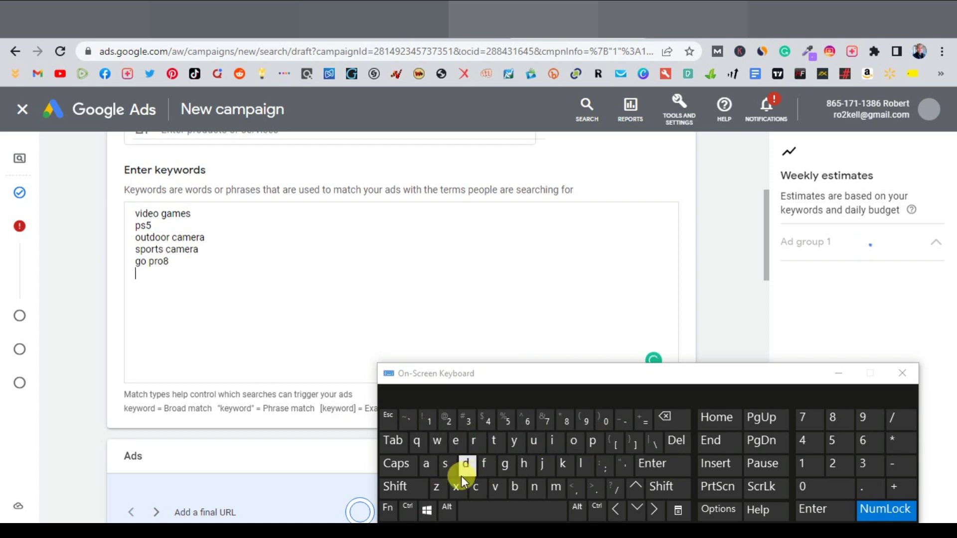
text(a)
click(464, 394)
click(455, 400)
click(684, 416)
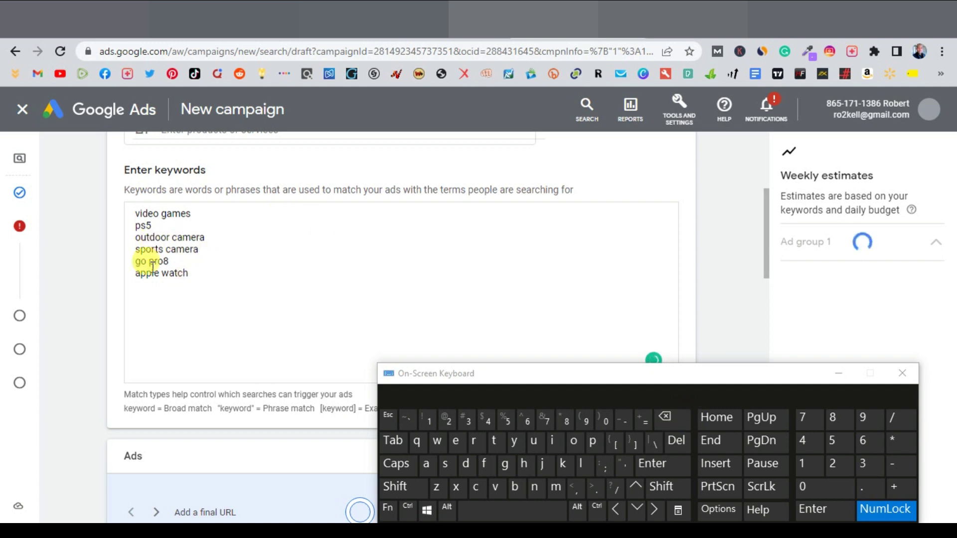
click(138, 299)
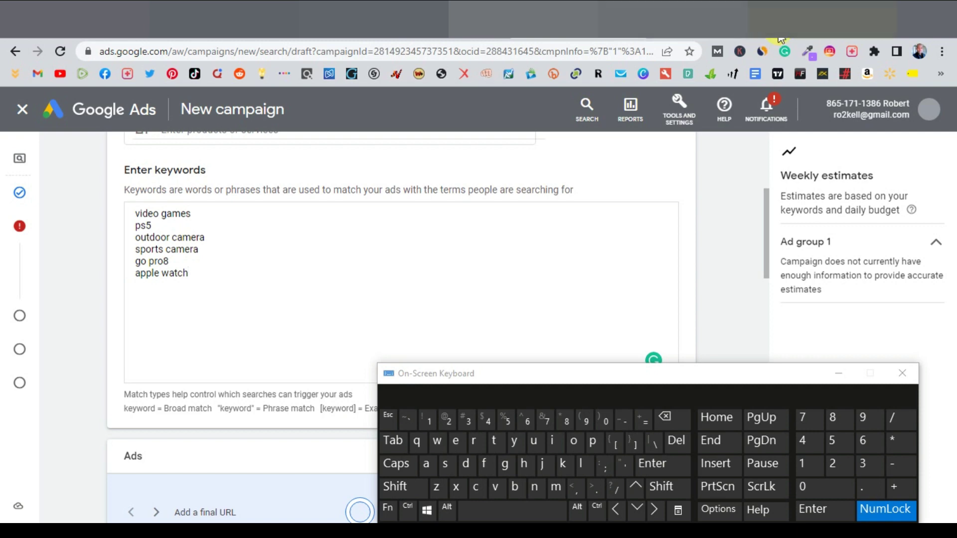
Check Google's search suggestions for "apple watch" and "go pro hero 8" in a new browser tab, then return to Google Ads
key(ctrl+t)
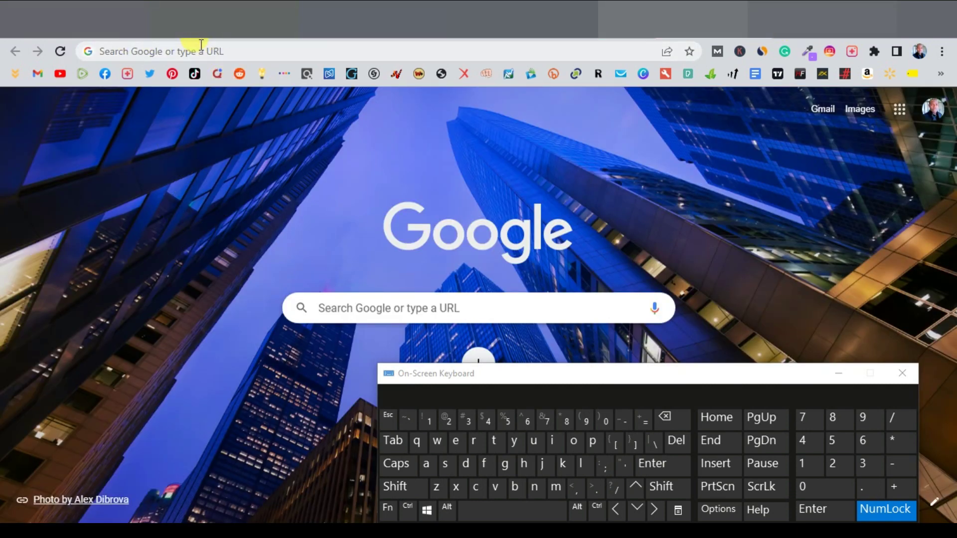
text(apple watch)
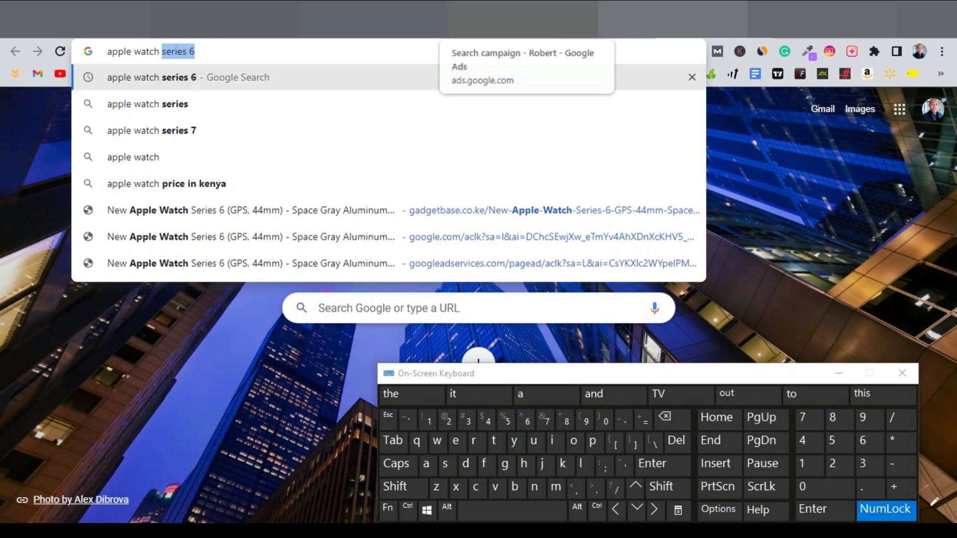
click(215, 52)
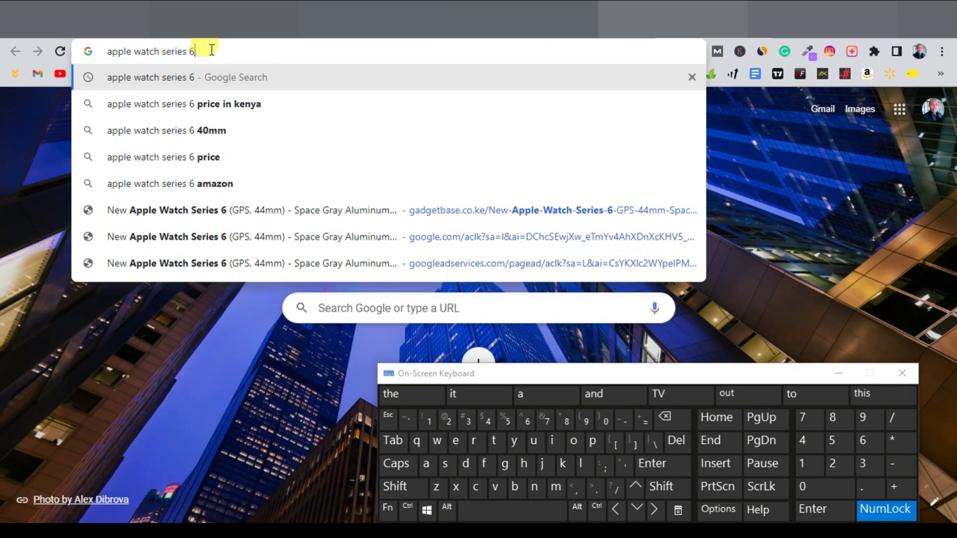
drag(215, 52, 107, 52)
text(go pro)
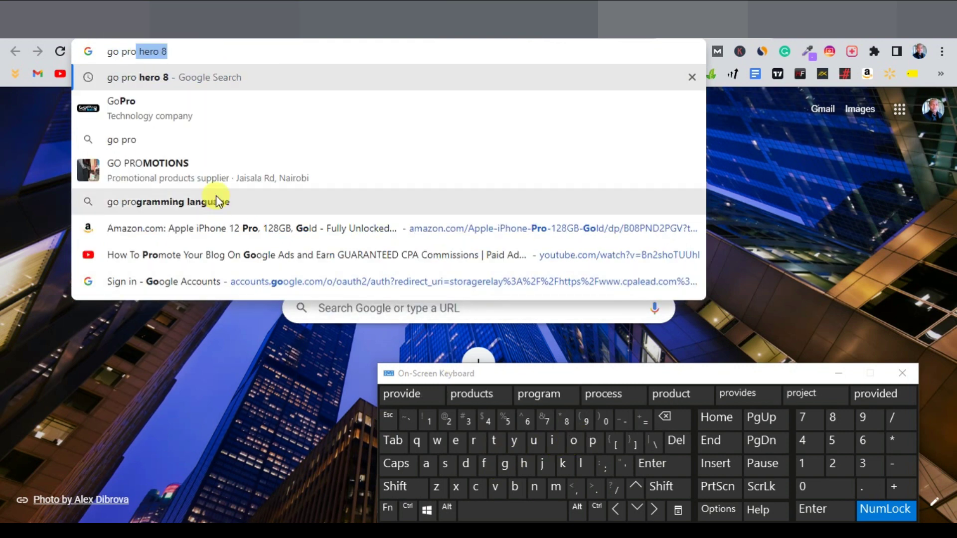
click(655, 507)
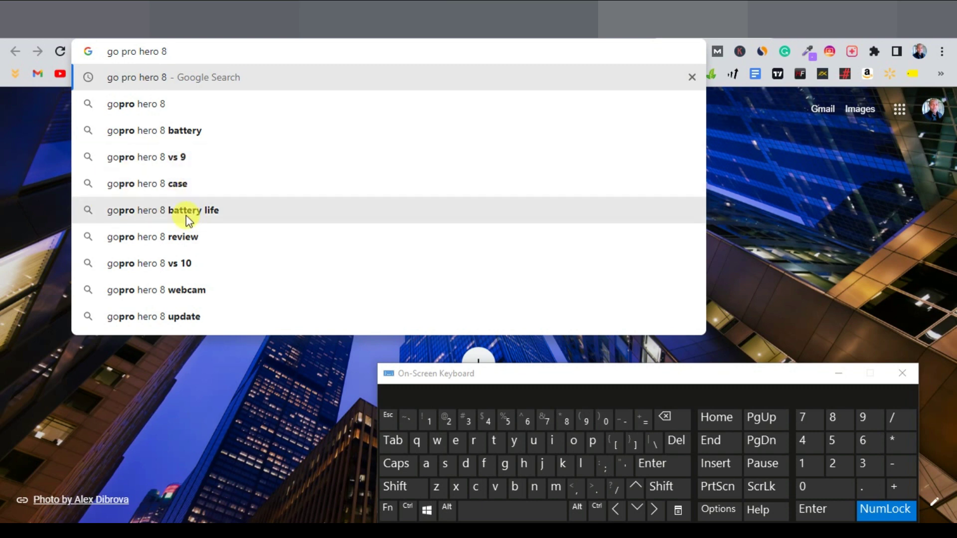
click(710, 120)
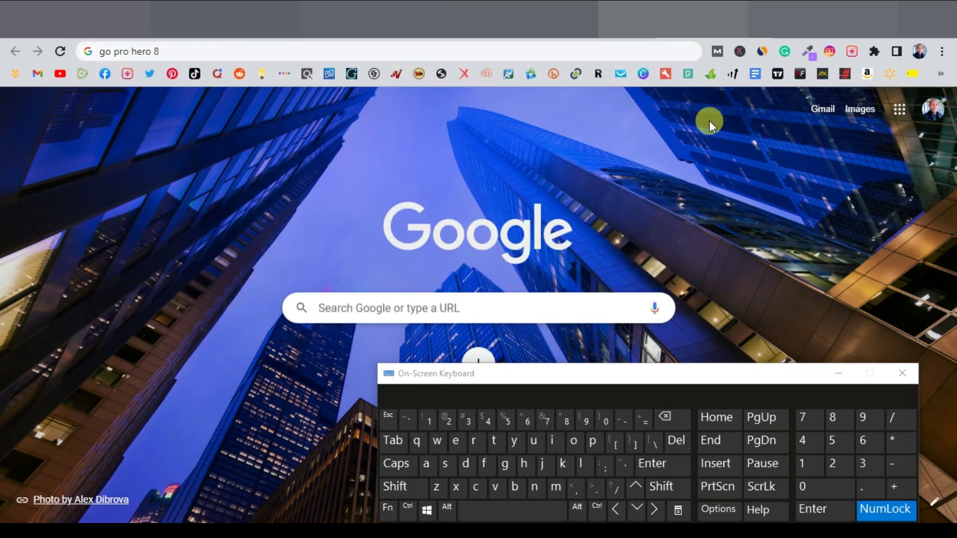
key(ctrl+shift+Tab)
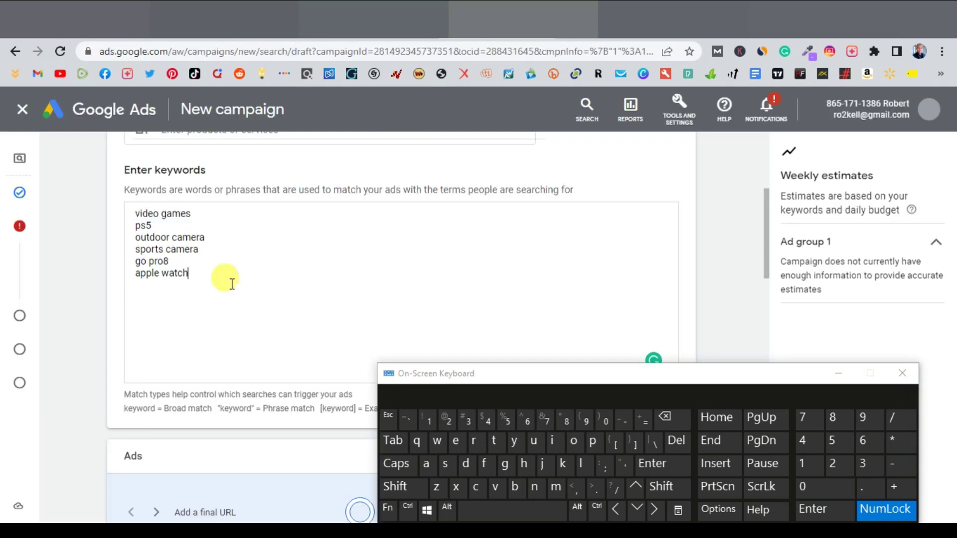
Set the ad's final URL to the published Givaways landing page's link, copied from GetResponse
click(838, 373)
scroll(723, 387, down, 1)
scroll(768, 344, down, 4)
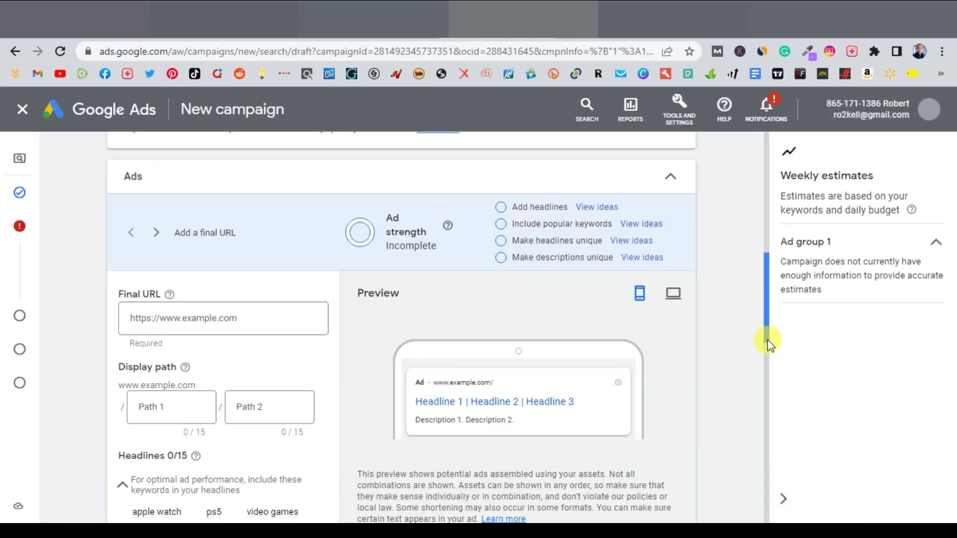
scroll(349, 304, down, 1)
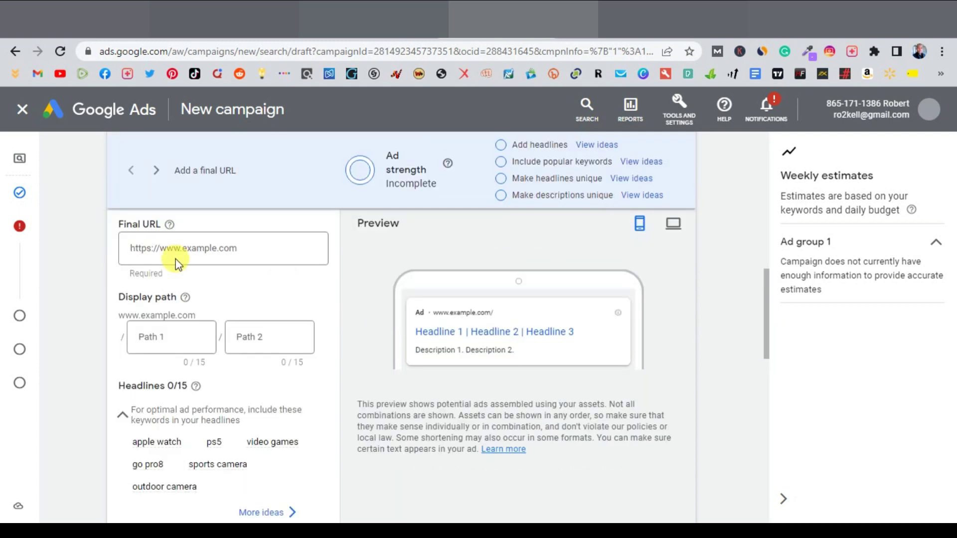
click(220, 248)
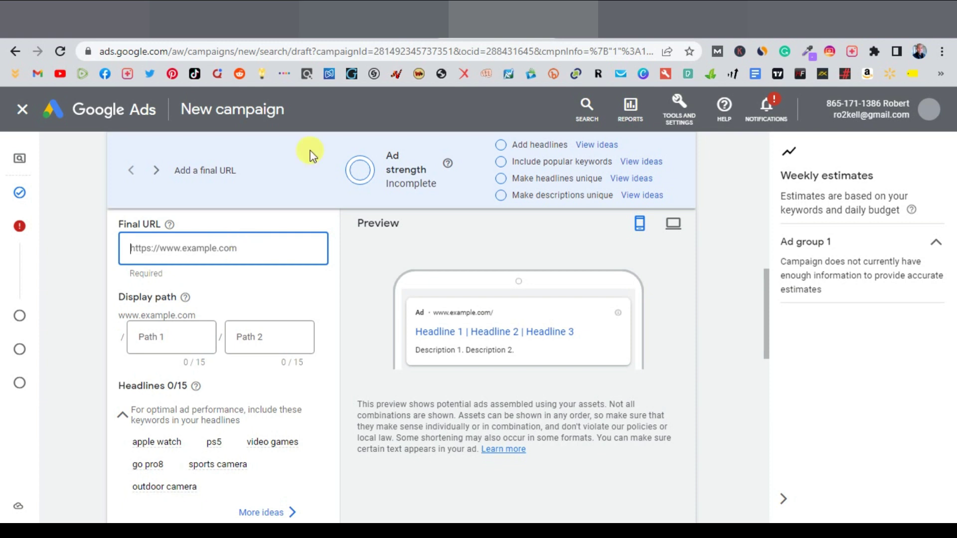
key(ctrl+shift+Tab)
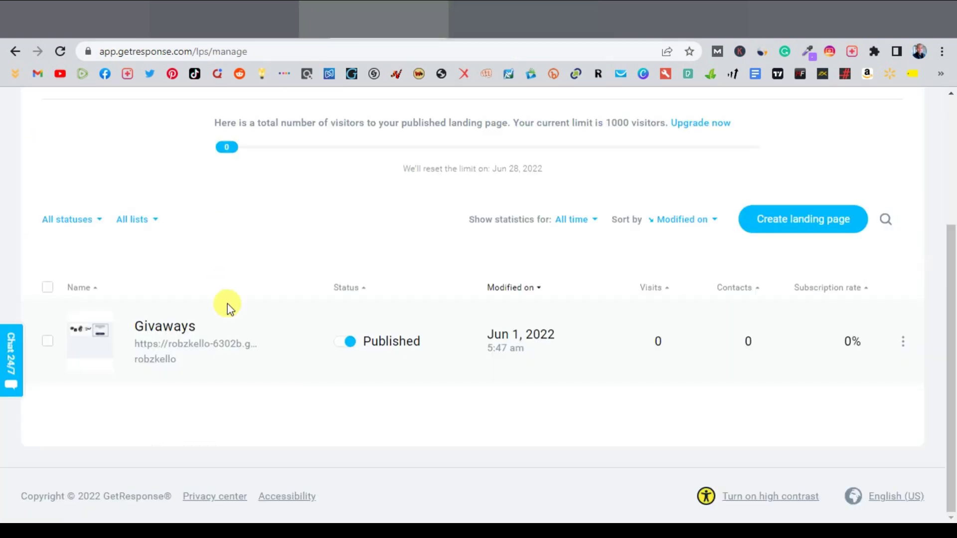
right_click(199, 343)
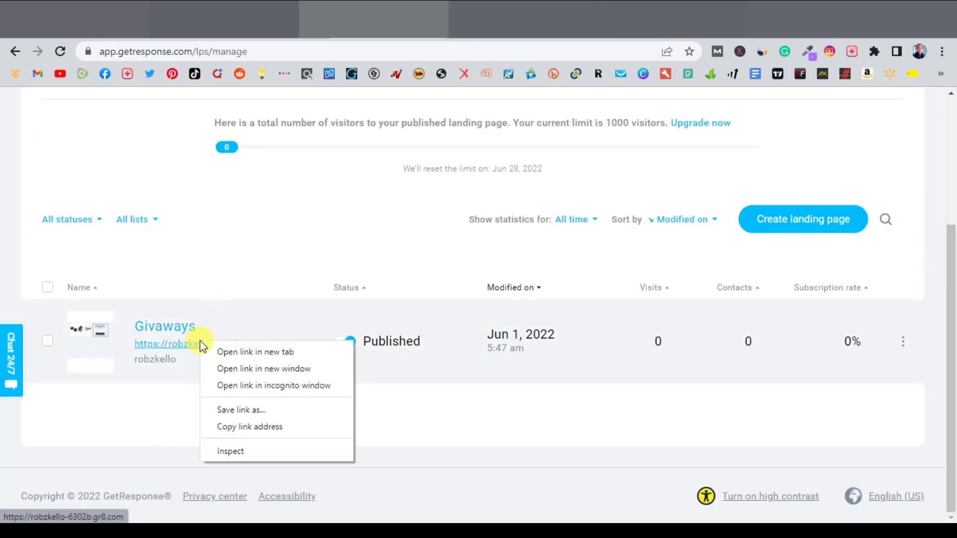
click(253, 426)
click(523, 20)
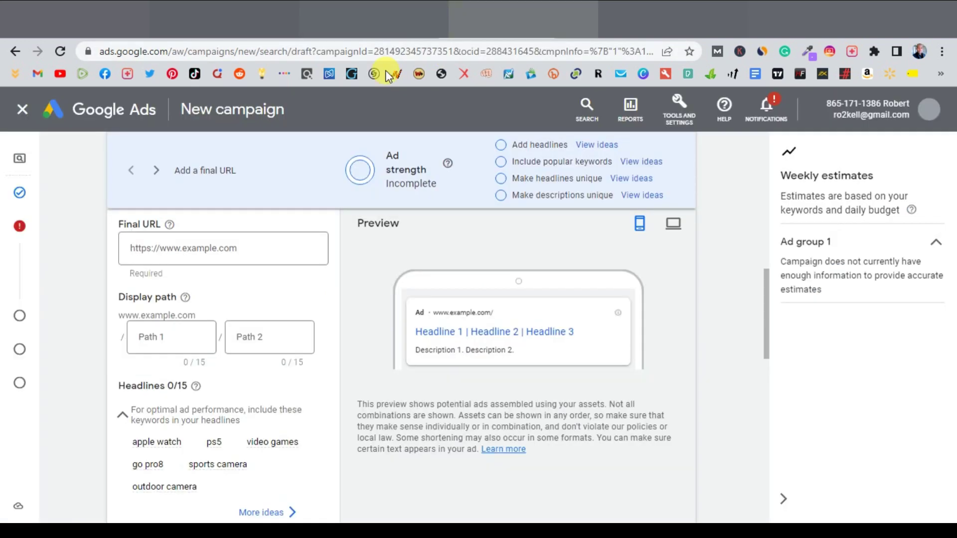
right_click(157, 249)
click(202, 355)
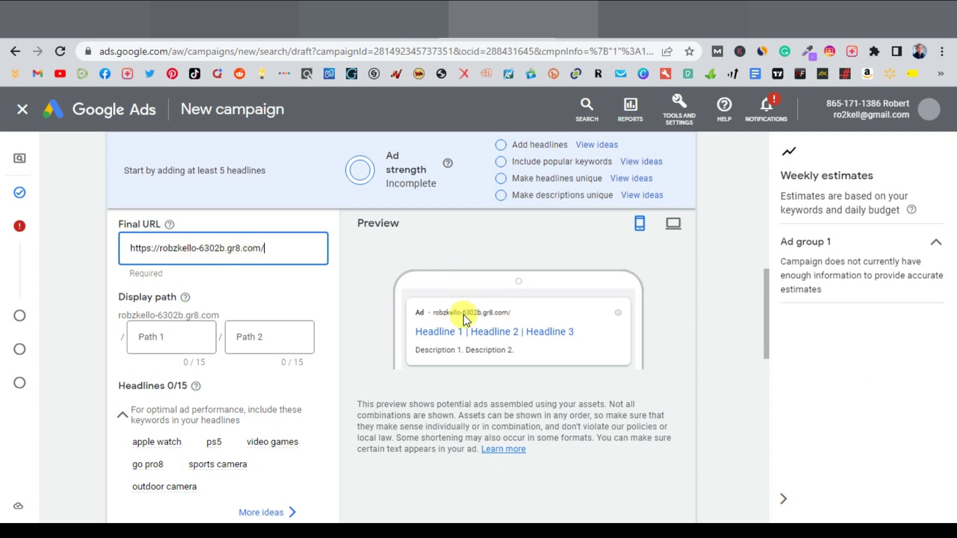
Enter "Be one of our lucky winners" as the ad's first headline
scroll(209, 384, down, 1)
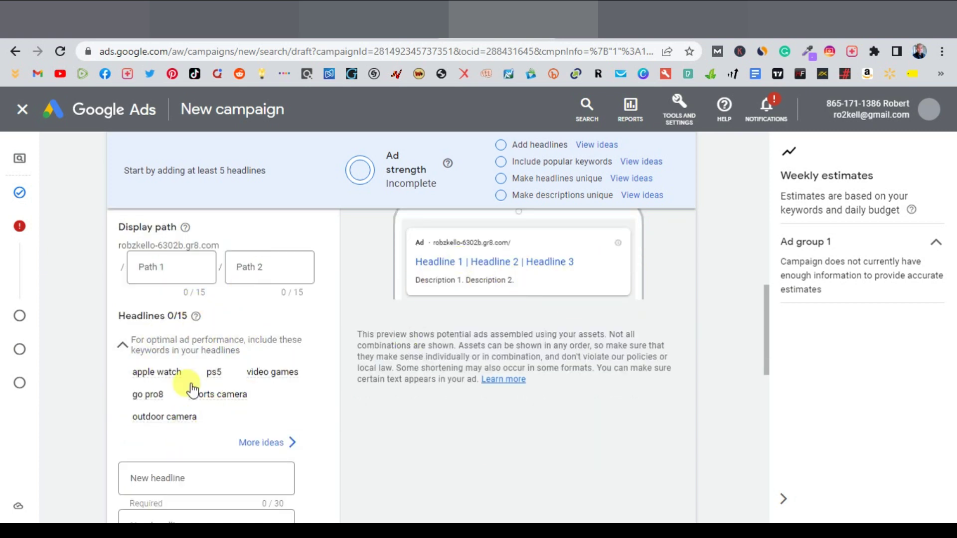
scroll(167, 378, down, 1)
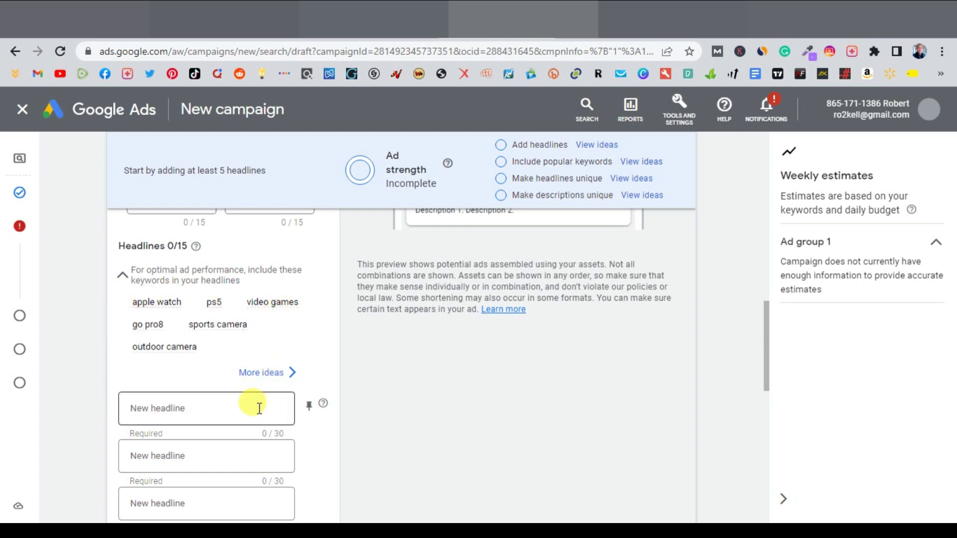
click(180, 404)
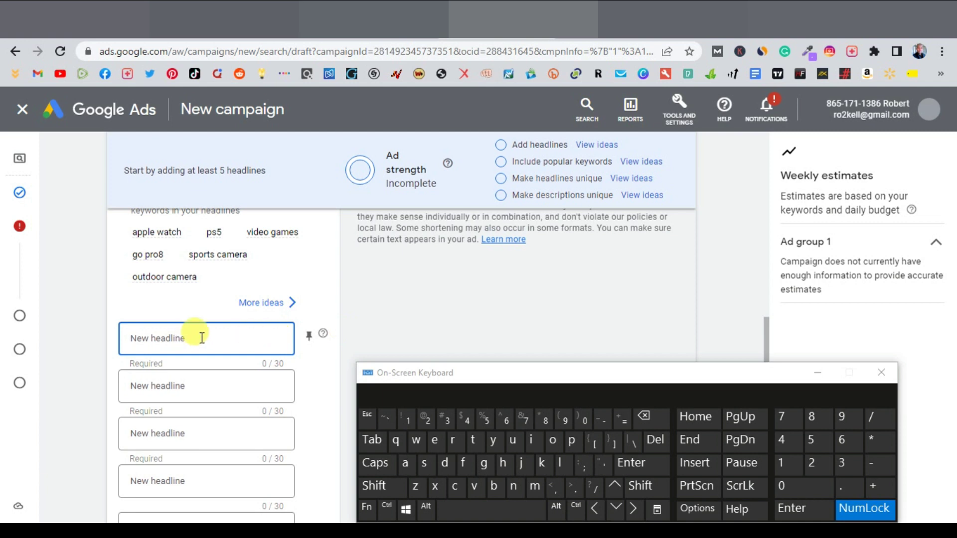
text(Be one of our lucky winn)
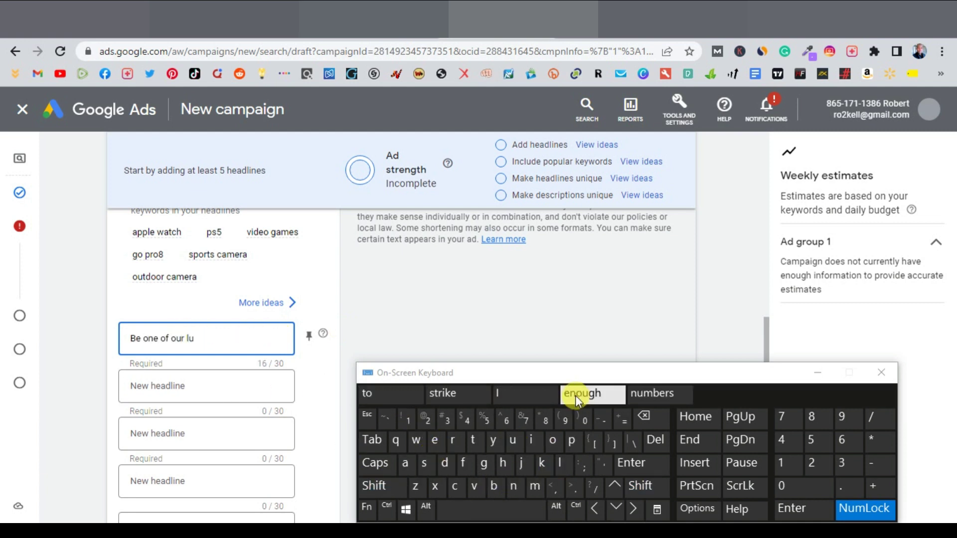
click(518, 397)
scroll(250, 267, down, 1)
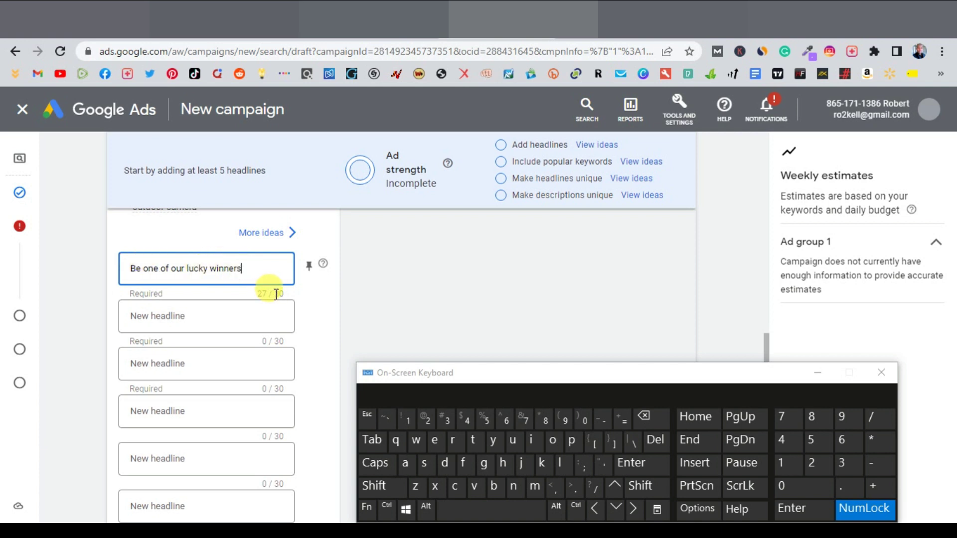
Enter "Win daily mega prizes" as the second headline and check the ad preview
click(177, 312)
click(186, 359)
click(156, 312)
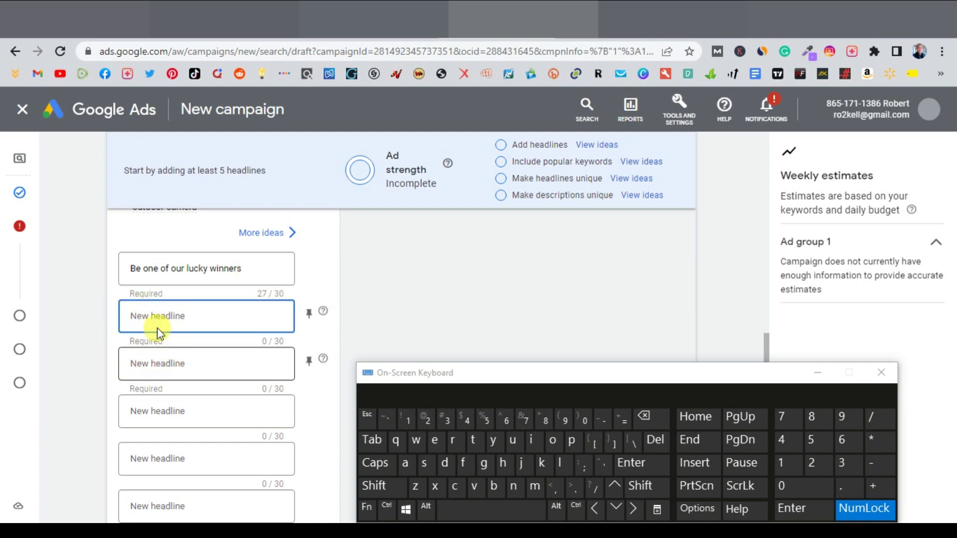
text(Win daily mega pri)
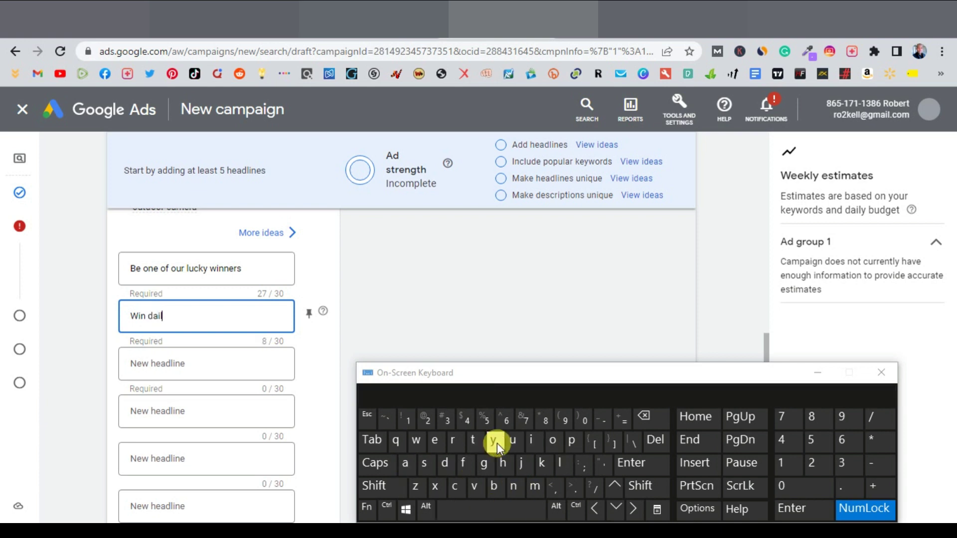
click(444, 393)
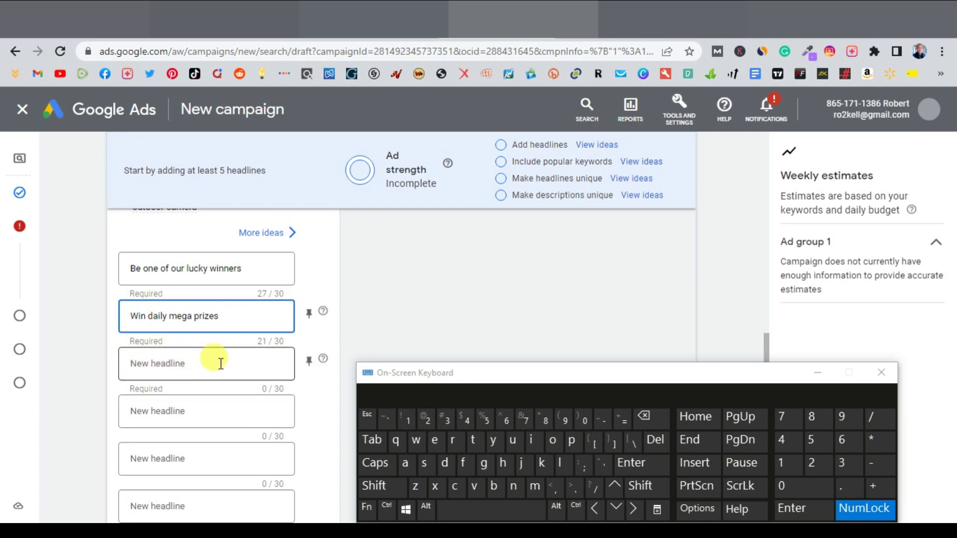
click(814, 377)
scroll(447, 336, up, 4)
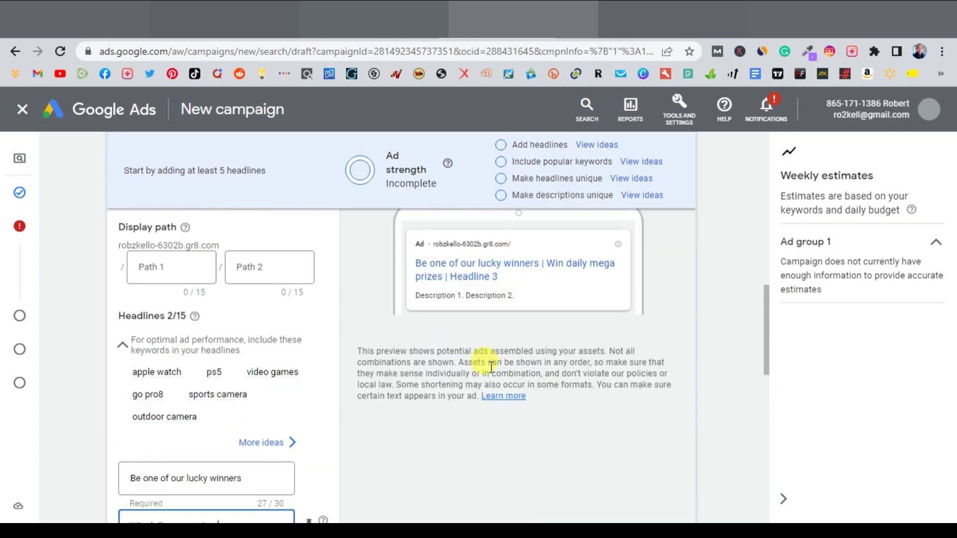
Capitalize each word of the first headline so it reads "Be One Of Our Lucky Winners"
scroll(489, 369, down, 3)
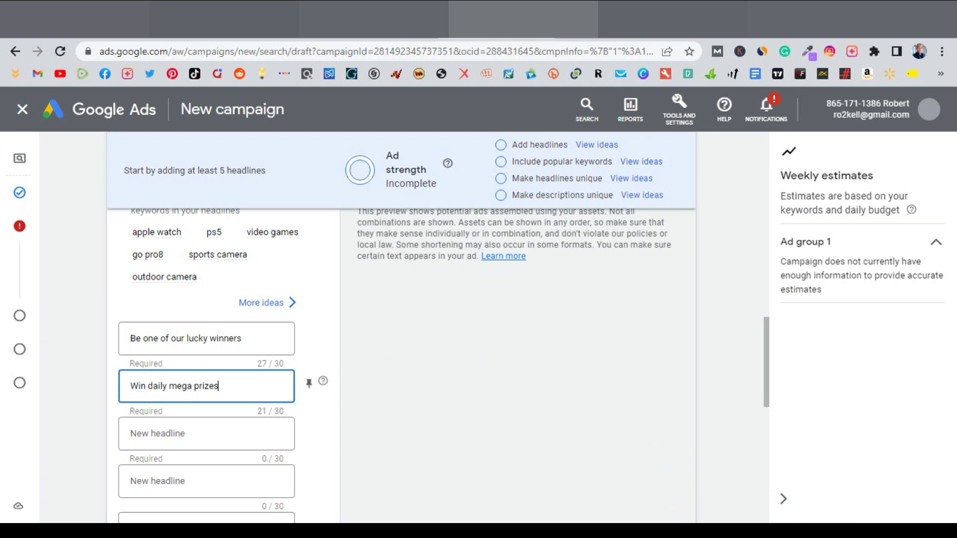
key(ctrl+super+o)
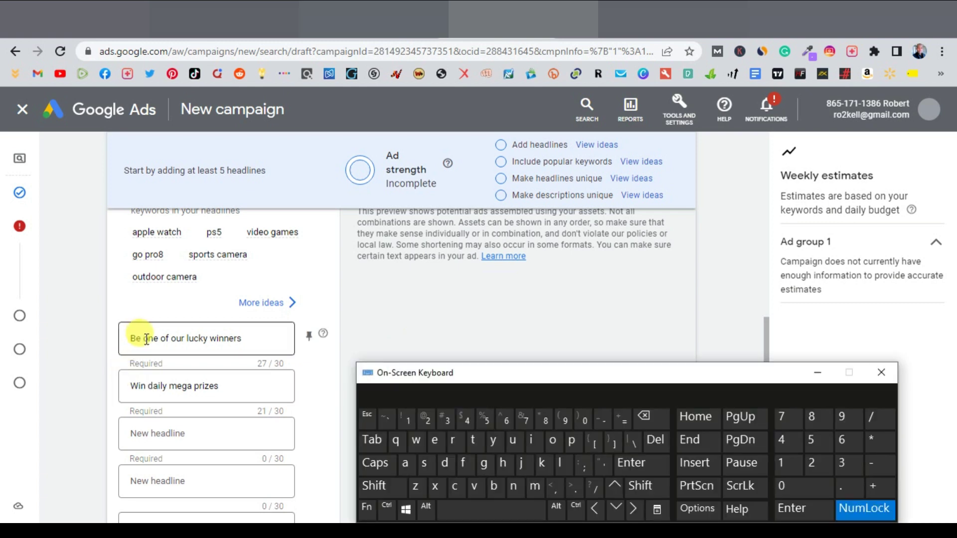
drag(148, 339, 174, 339)
click(553, 441)
click(385, 485)
click(553, 441)
click(385, 486)
click(553, 441)
drag(195, 339, 192, 339)
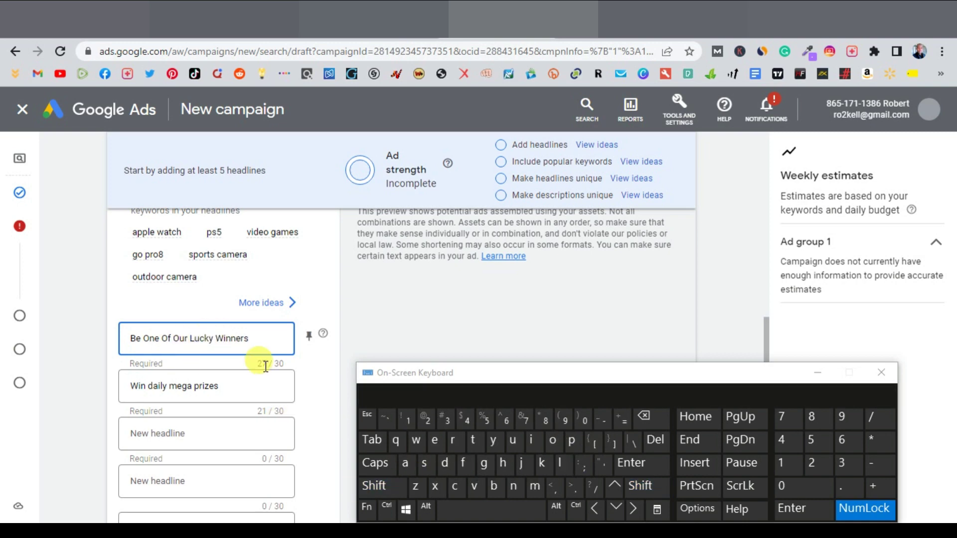
Capitalize each word of the second headline as "Win Daily Mega Prizes" and check the ad preview
drag(152, 386, 148, 386)
click(385, 485)
click(445, 462)
click(384, 486)
click(534, 485)
click(385, 485)
click(572, 440)
click(817, 372)
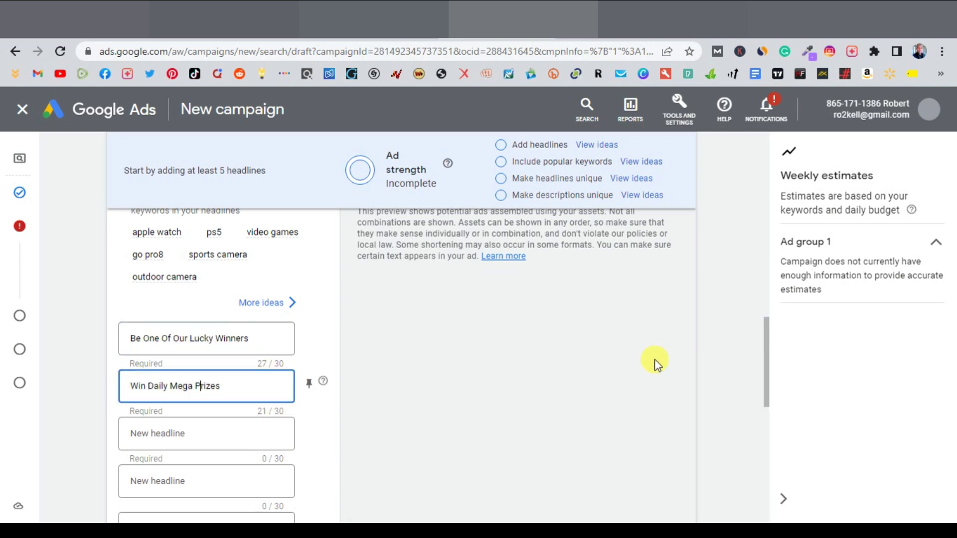
scroll(523, 386, down, 1)
scroll(525, 384, up, 3)
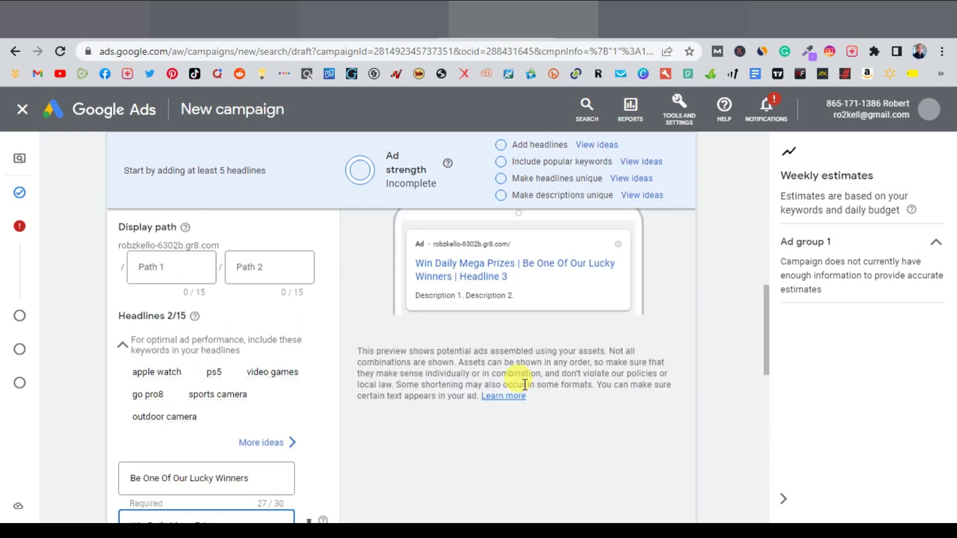
scroll(525, 384, up, 3)
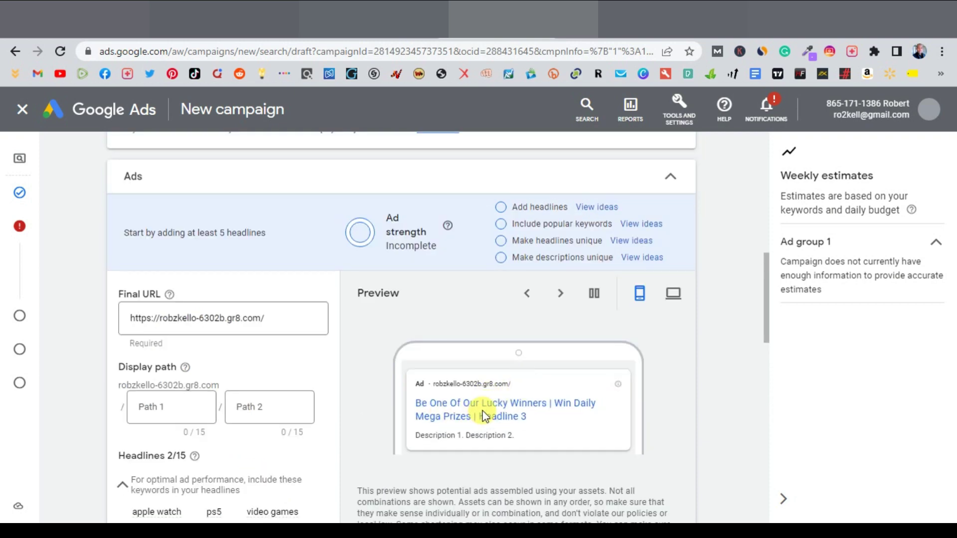
Enter "These are once in a lifetime opportunity to win amazing prizes" as the first description and continue to the budget settings
scroll(519, 418, down, 10)
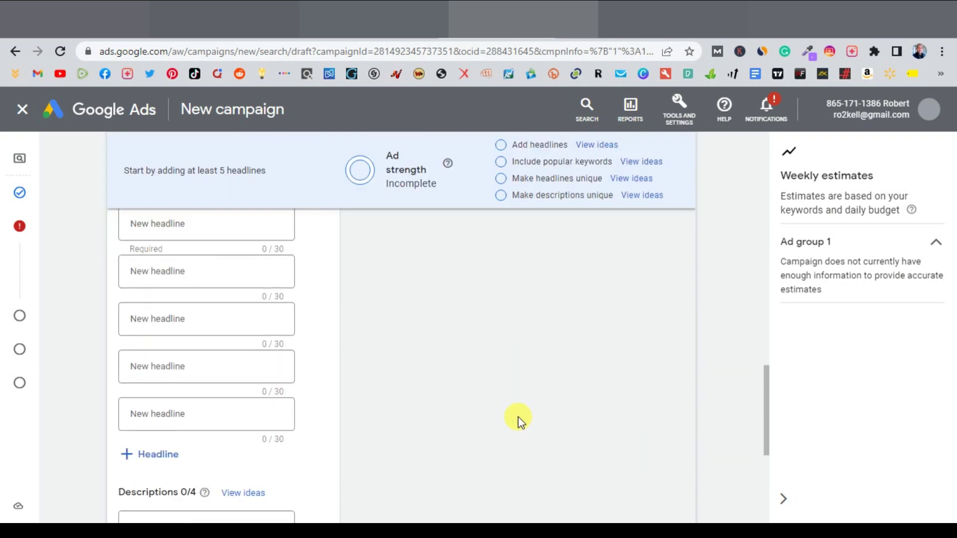
scroll(518, 417, down, 4)
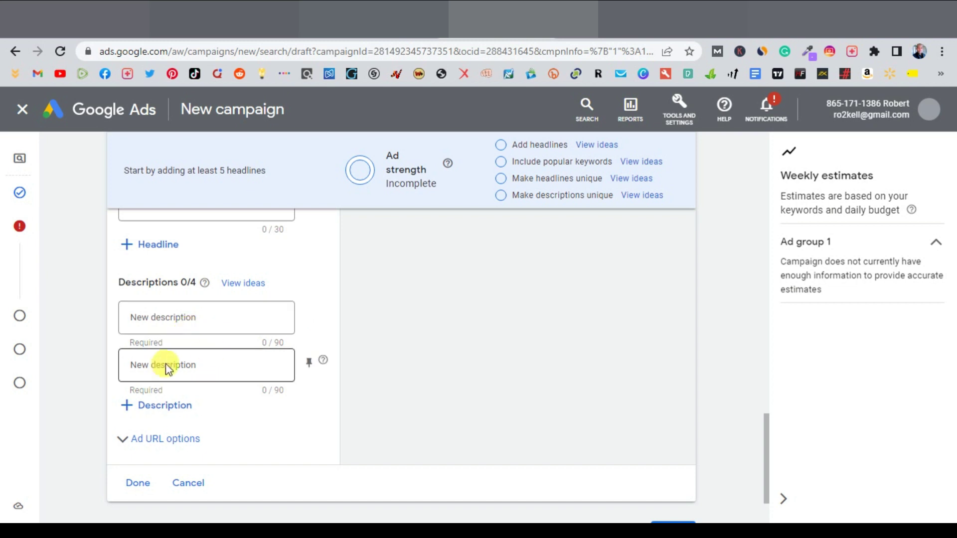
click(188, 321)
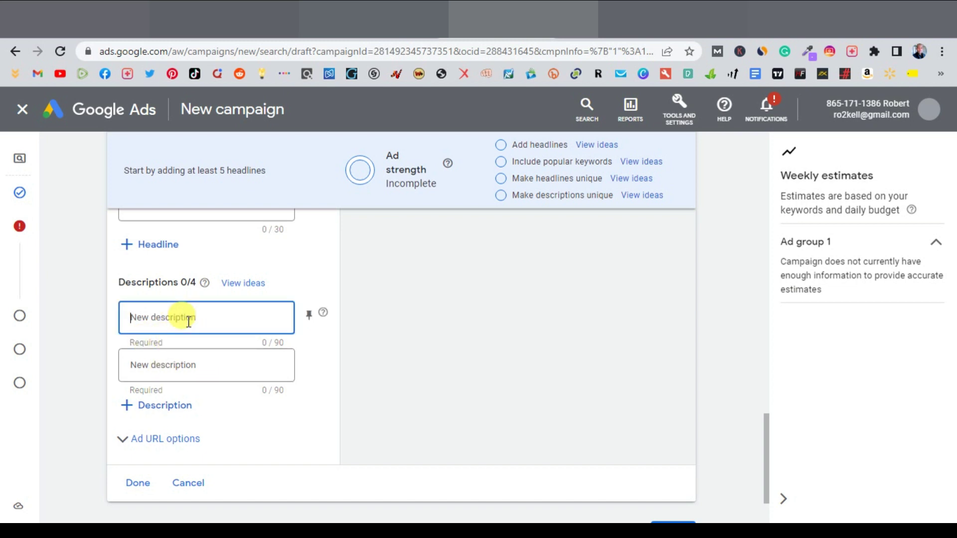
click(632, 521)
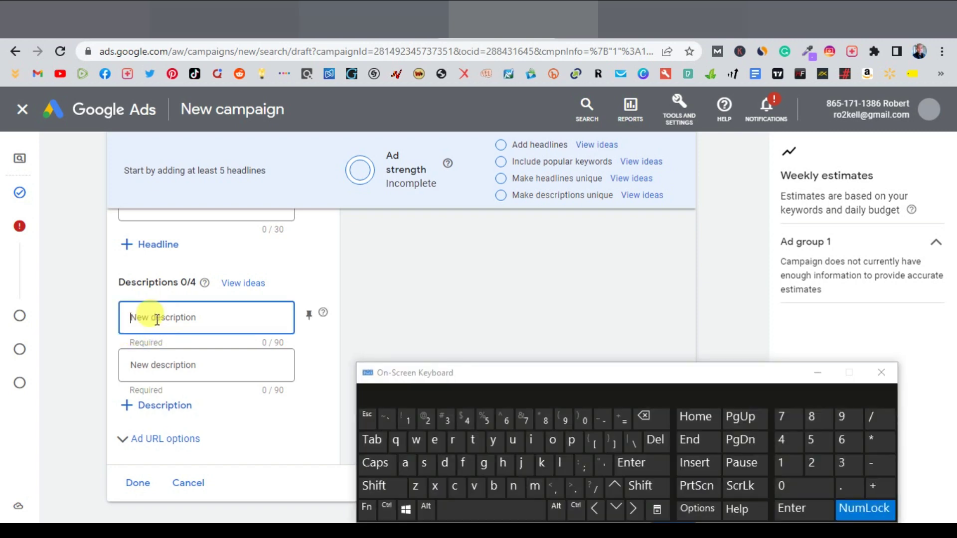
text(These)
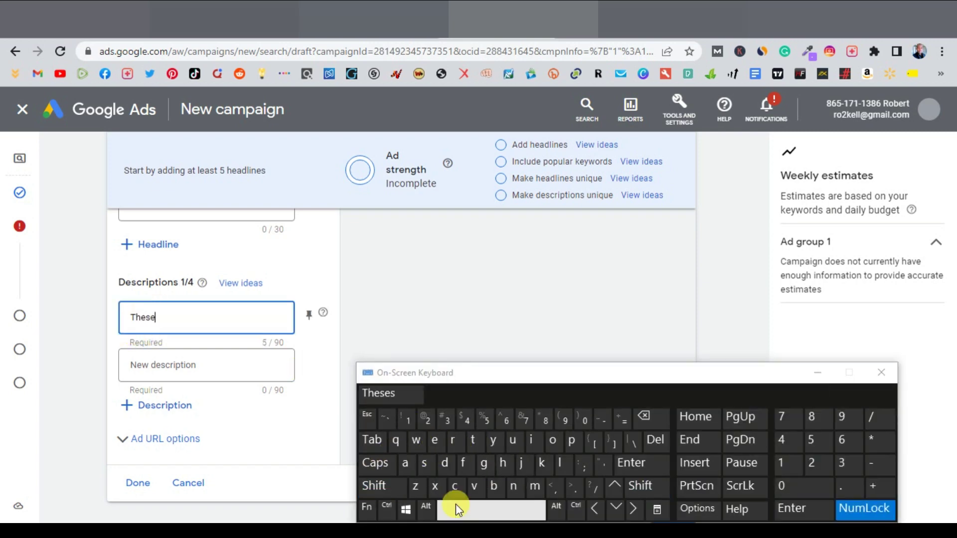
text( are once in a lifetime opportunity to win amazing prizes)
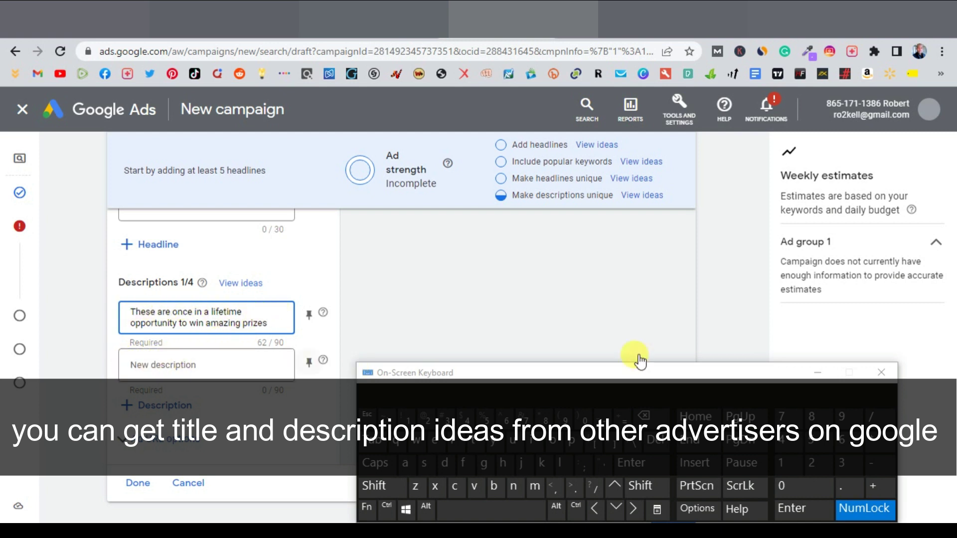
click(808, 367)
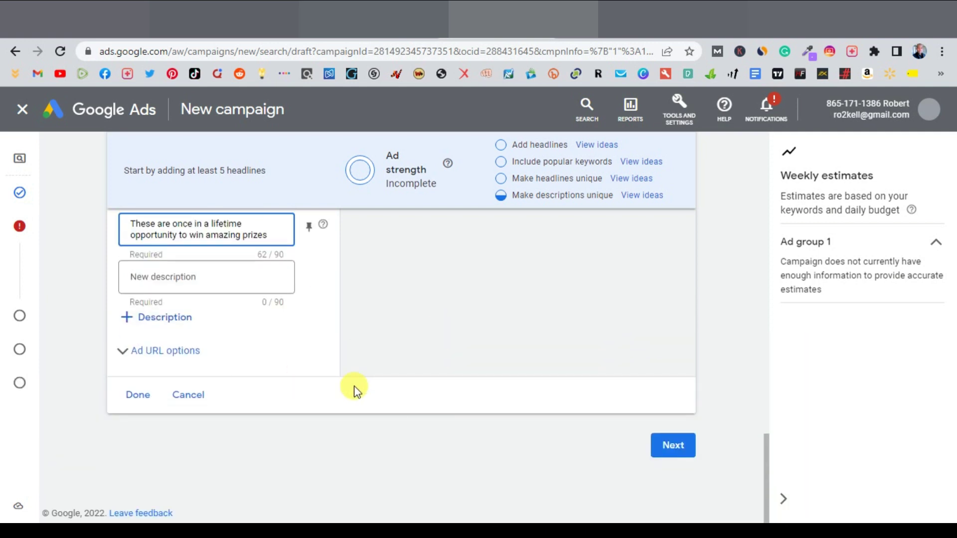
click(673, 463)
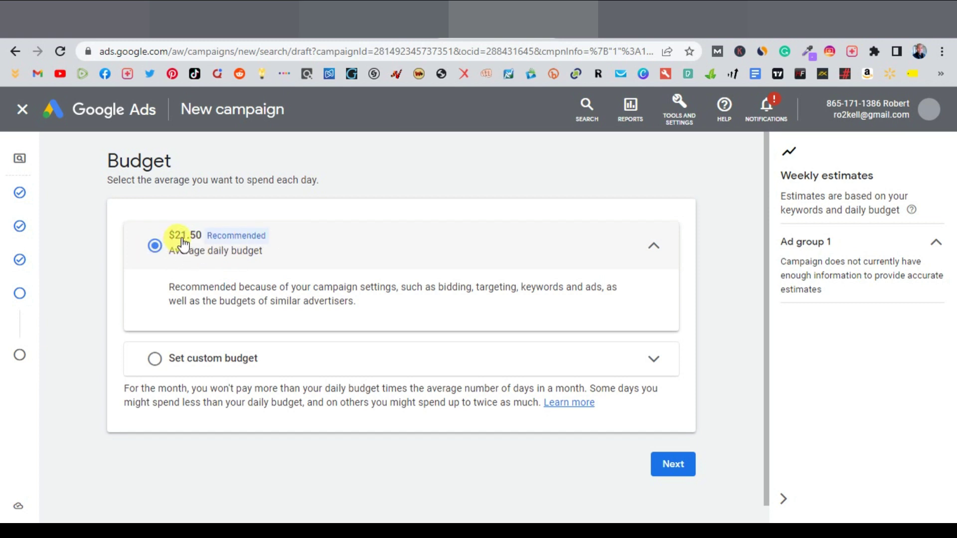
Choose a custom budget and set the campaign's average daily budget to $11.50
click(156, 360)
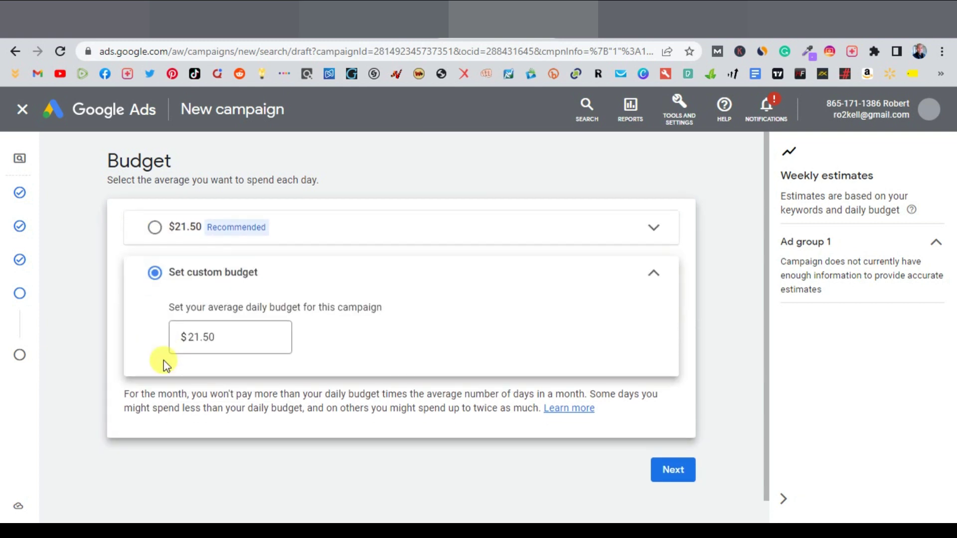
click(200, 338)
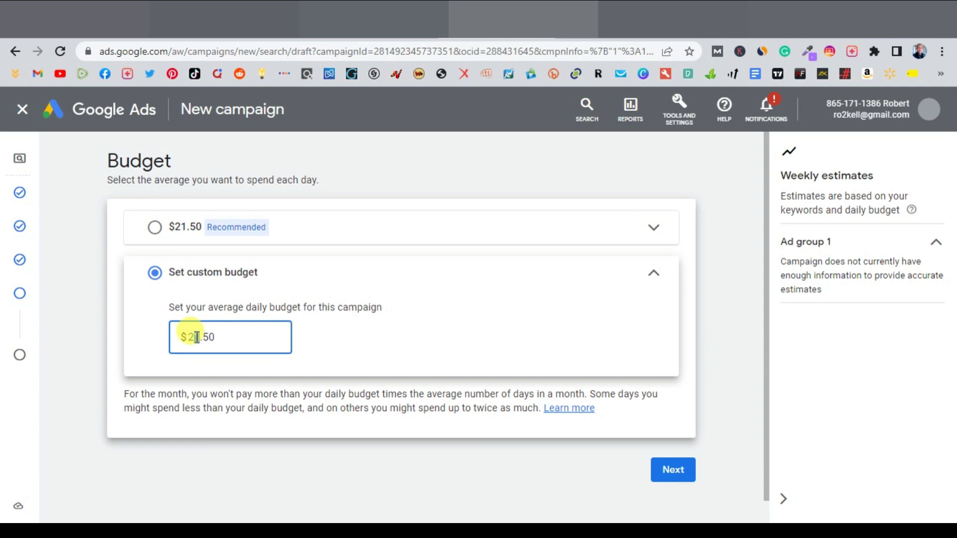
click(587, 519)
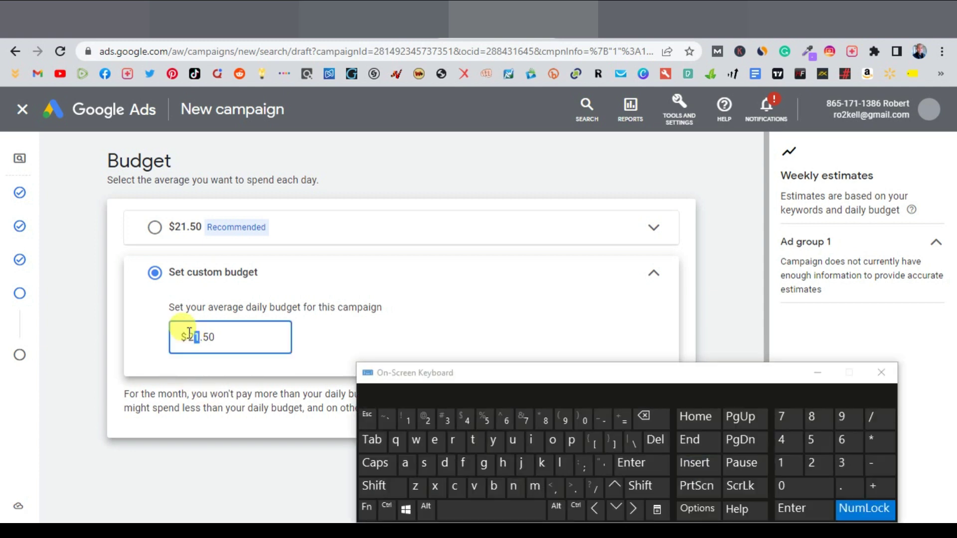
drag(195, 337, 188, 337)
click(788, 465)
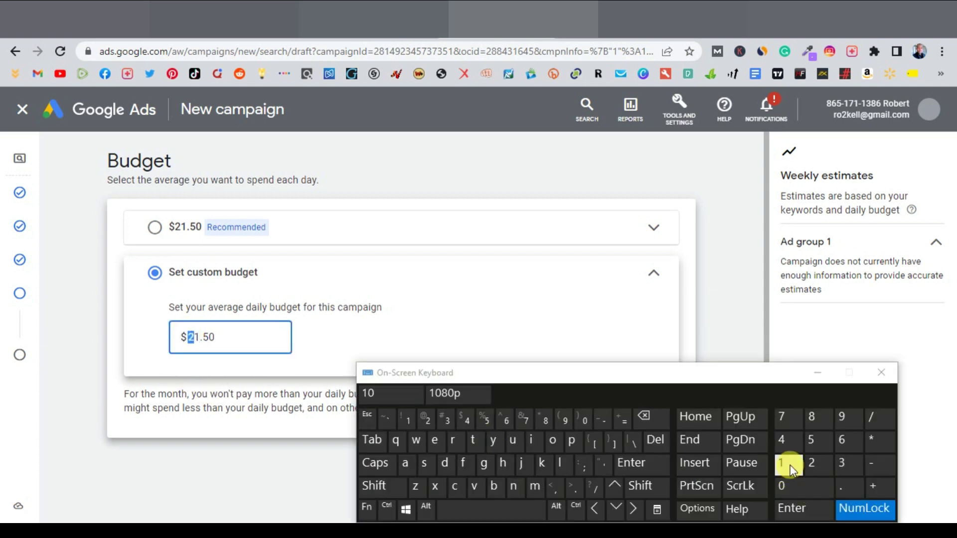
click(820, 373)
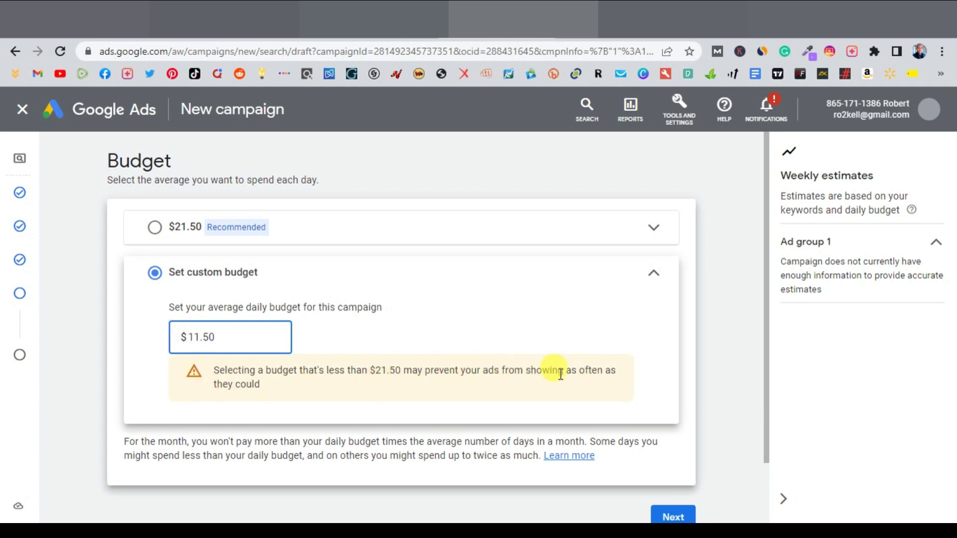
Continue to the campaign review and examine the campaign details and publishing errors
scroll(190, 370, down, 3)
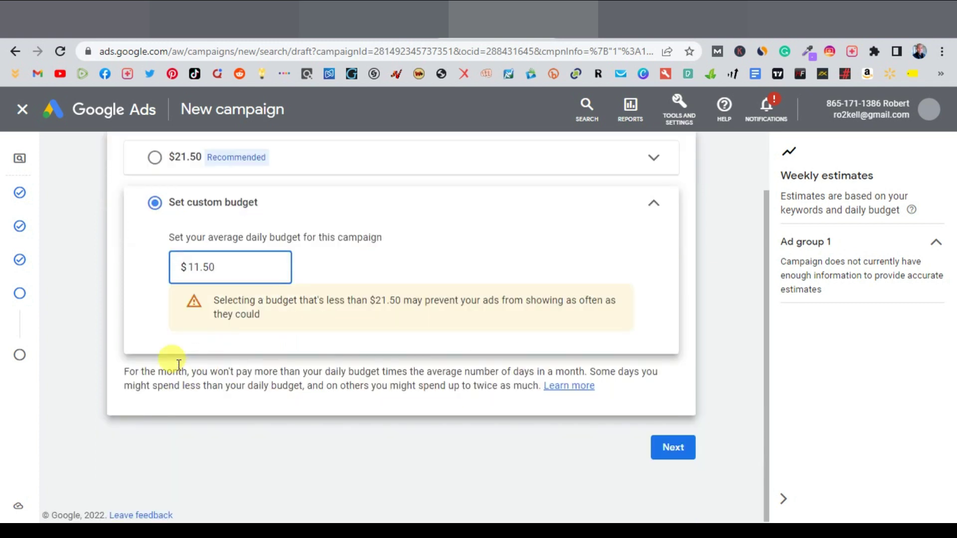
click(675, 447)
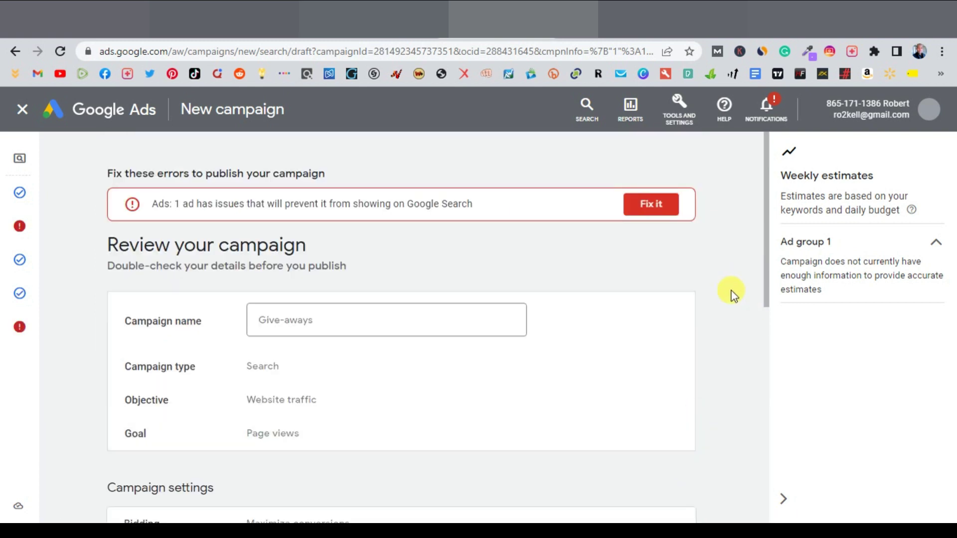
scroll(732, 294, down, 3)
scroll(735, 295, up, 3)
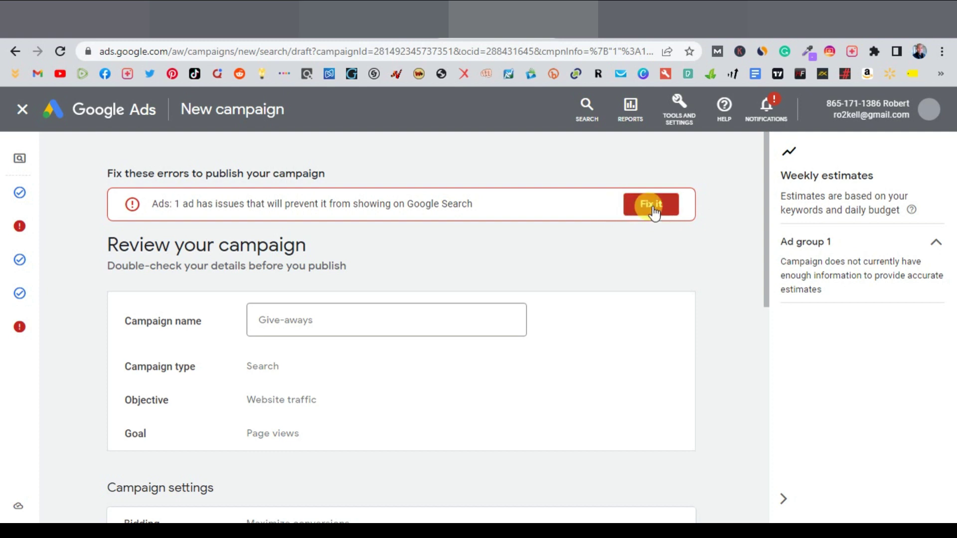
mouse_move(23, 235)
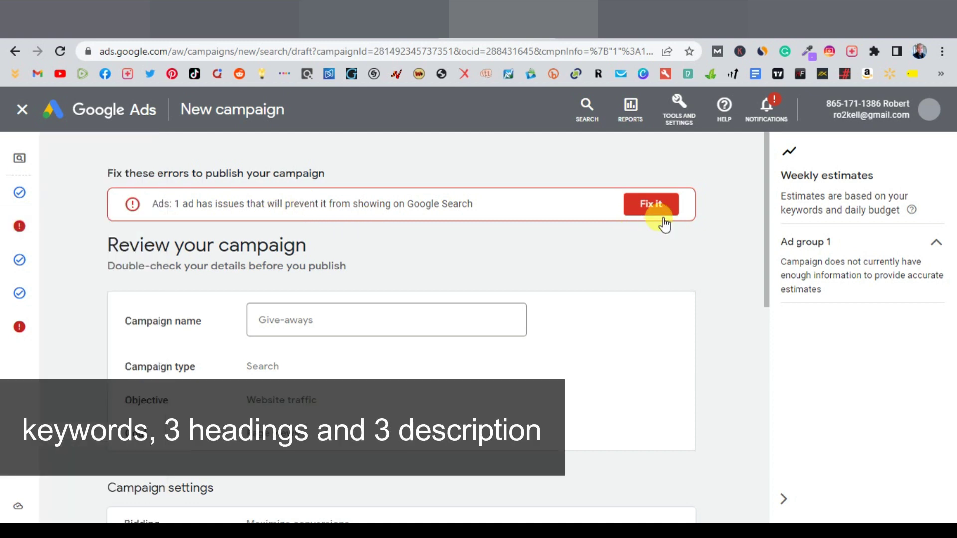
scroll(349, 309, down, 3)
scroll(498, 324, up, 3)
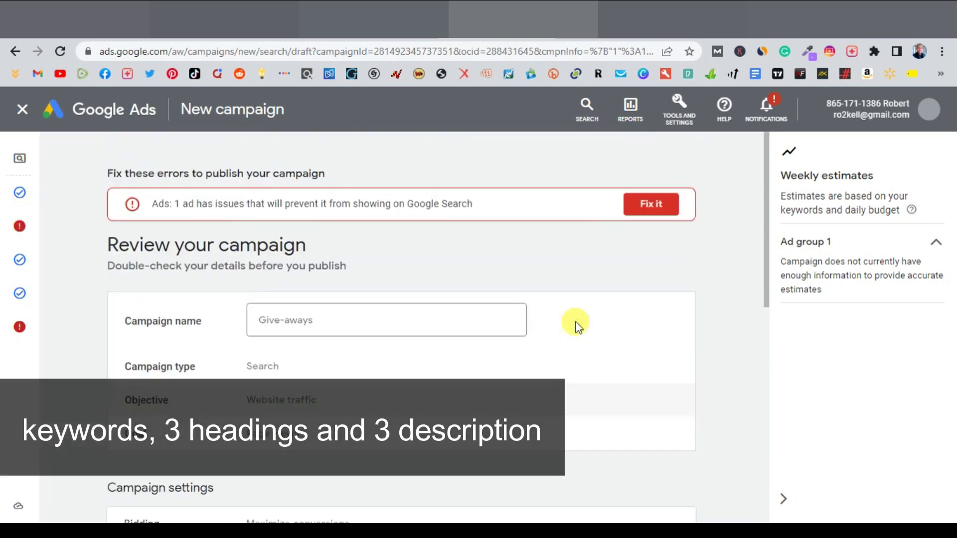